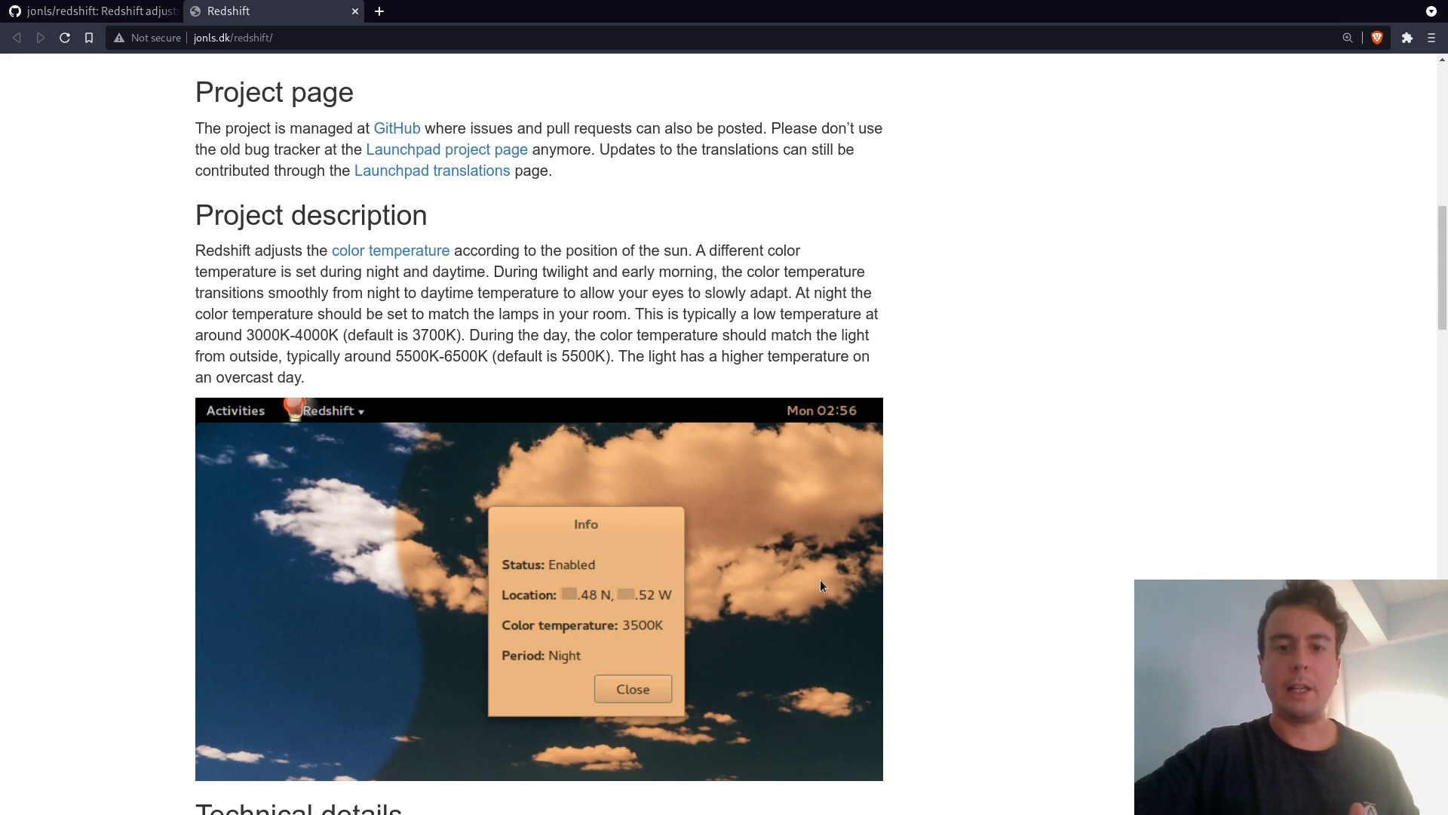
Step: Return to the jonls/redshift GitHub tab and scroll to the README's Redshift section with the redshift -h hint
drag(745, 478, 953, 501)
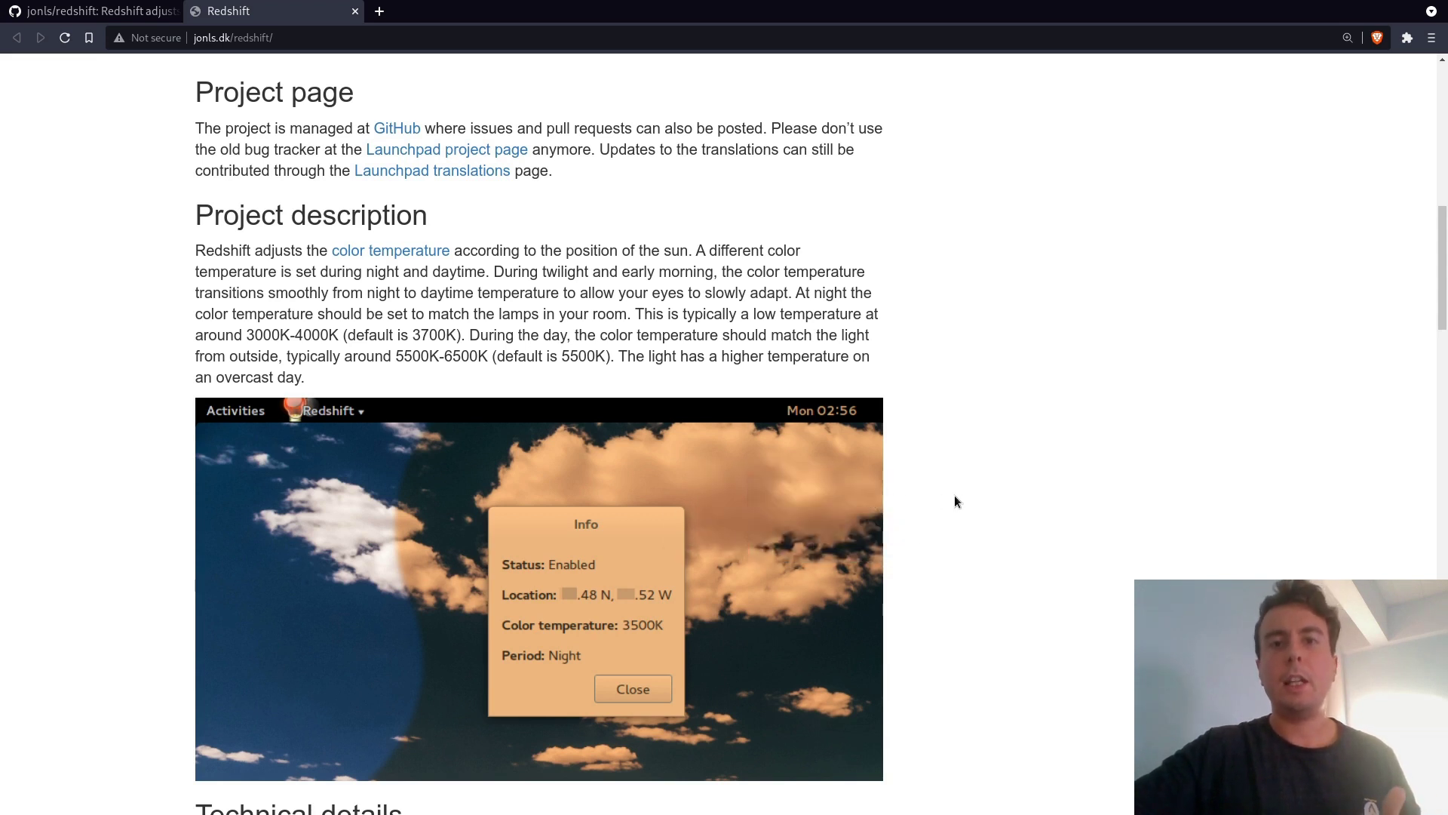
click(134, 19)
scroll(178, 290, down, 10)
scroll(178, 290, down, 1)
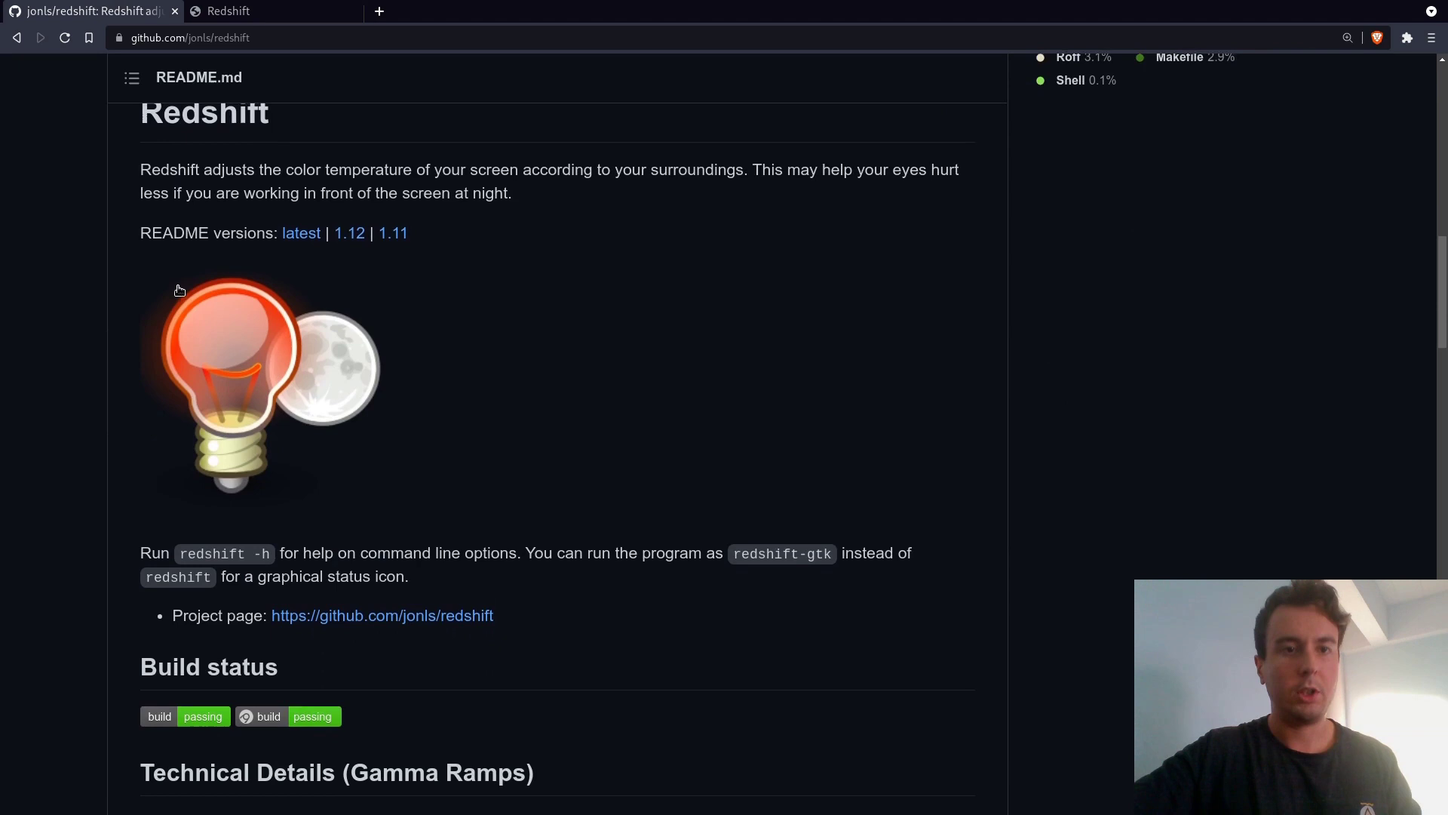
scroll(178, 288, up, 1)
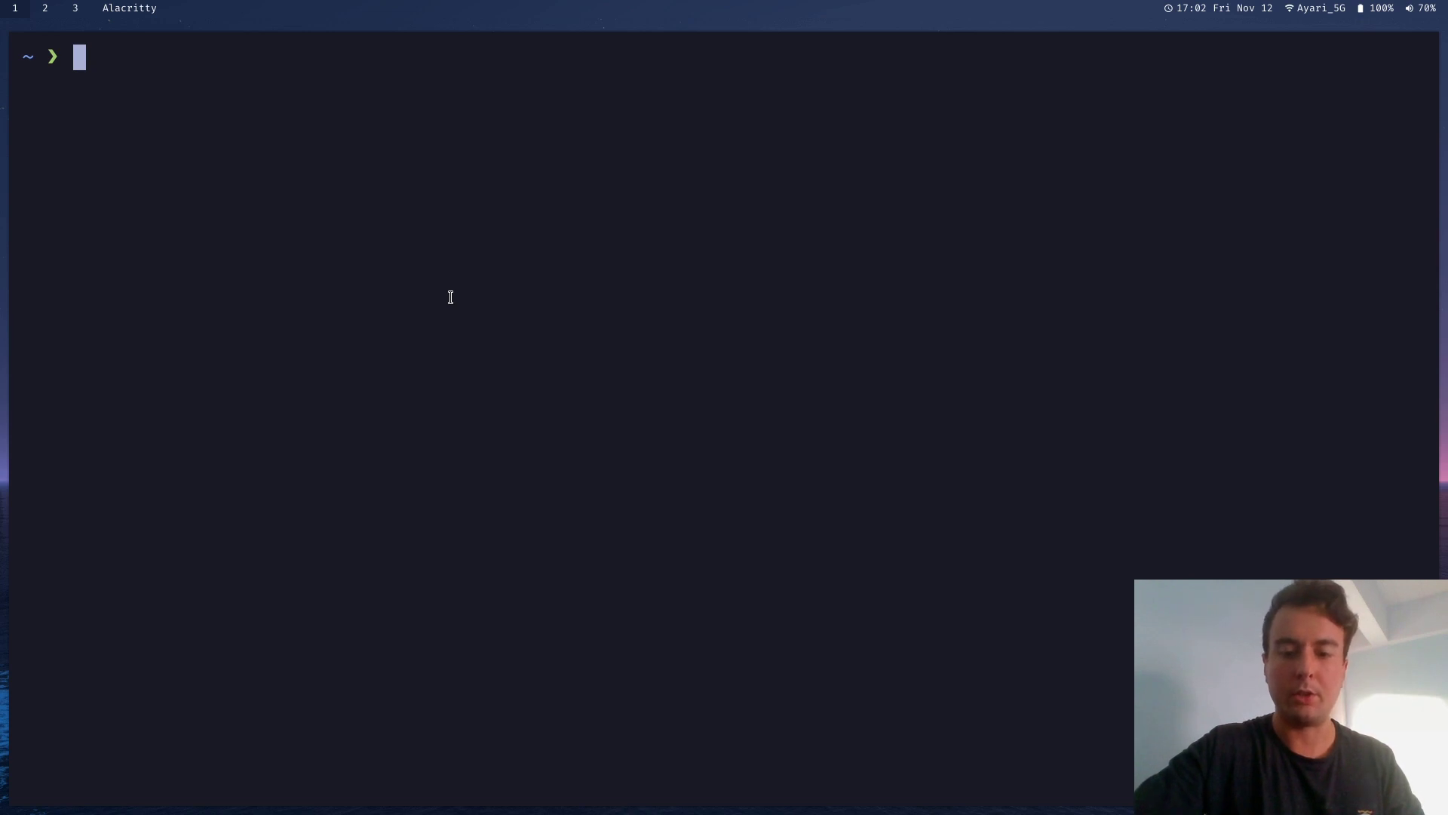
Step: Replace the pacman install line with an unrun 'redshift -l' and open a new Brave tab
text(sudo pacman -S )
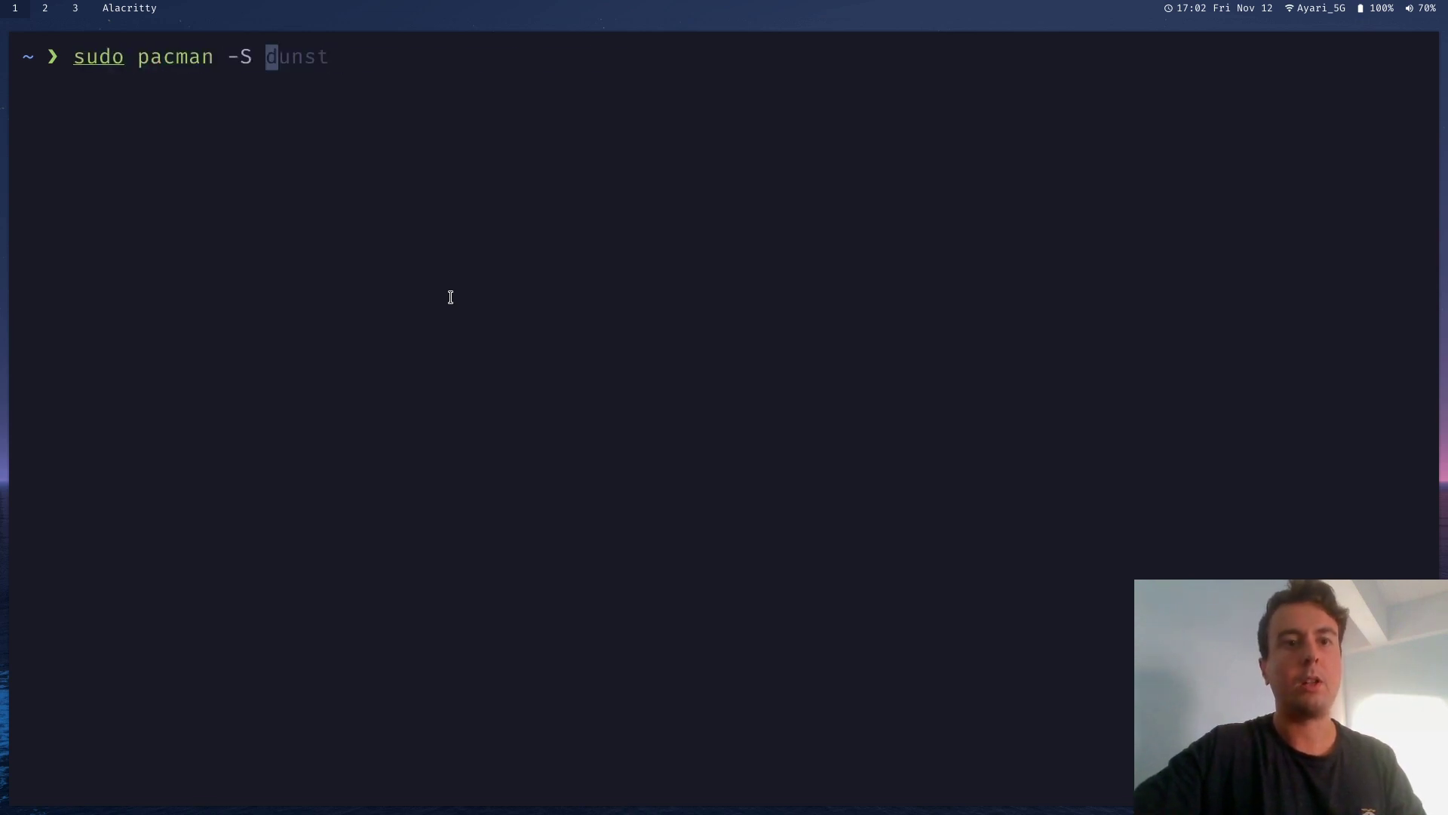
text(redshift)
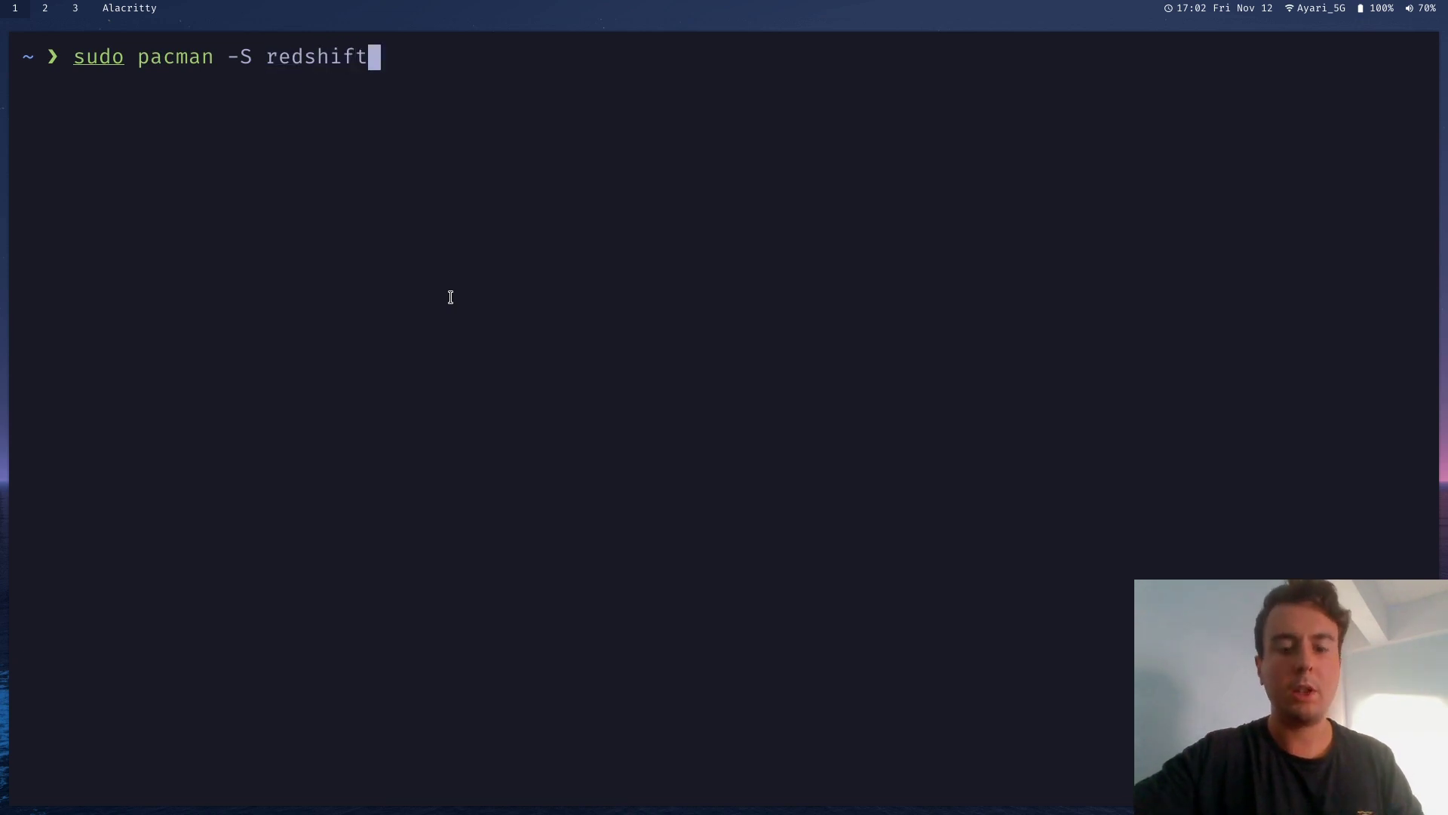
key(ctrl+u)
text(reds)
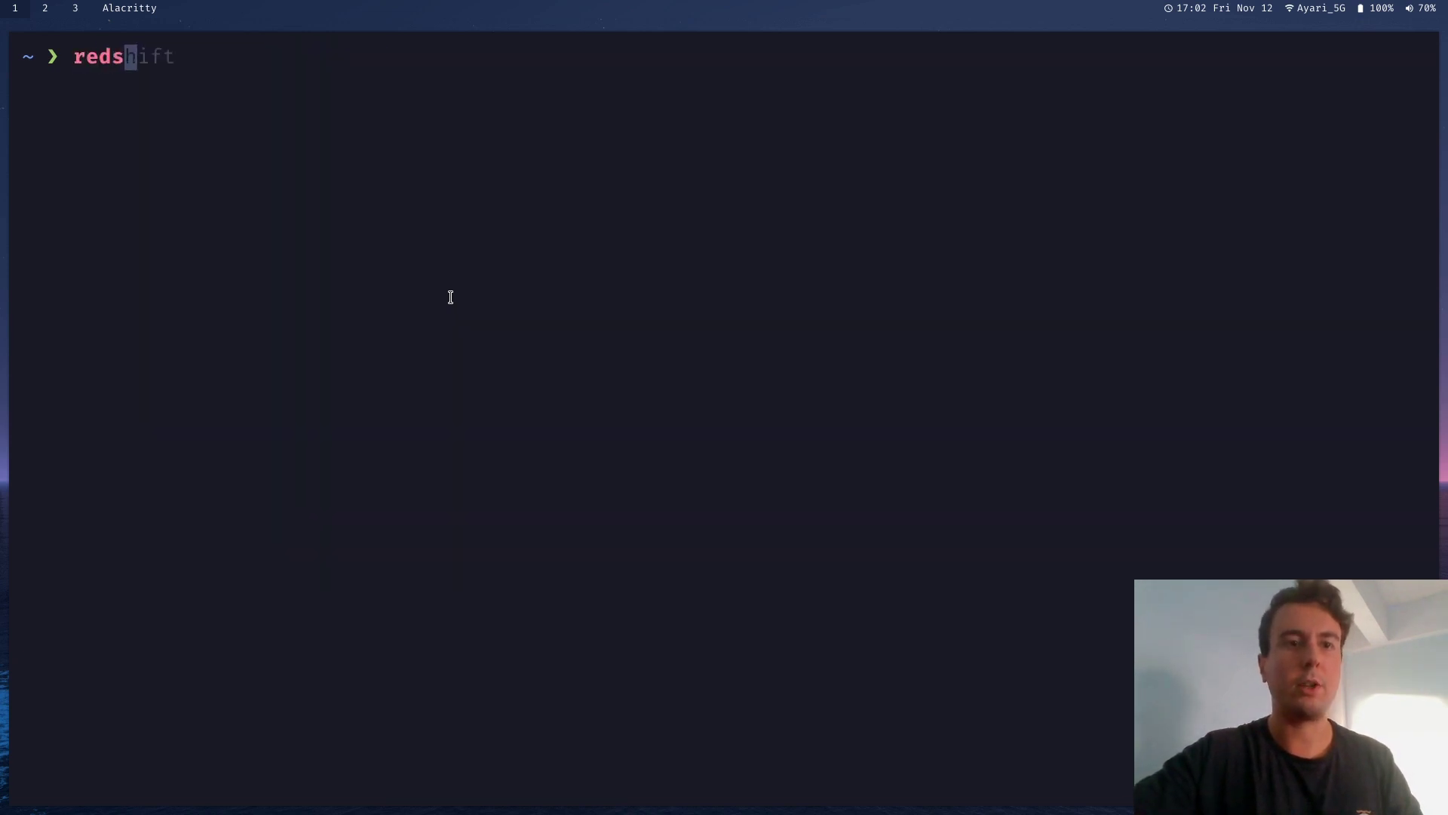
text(hift)
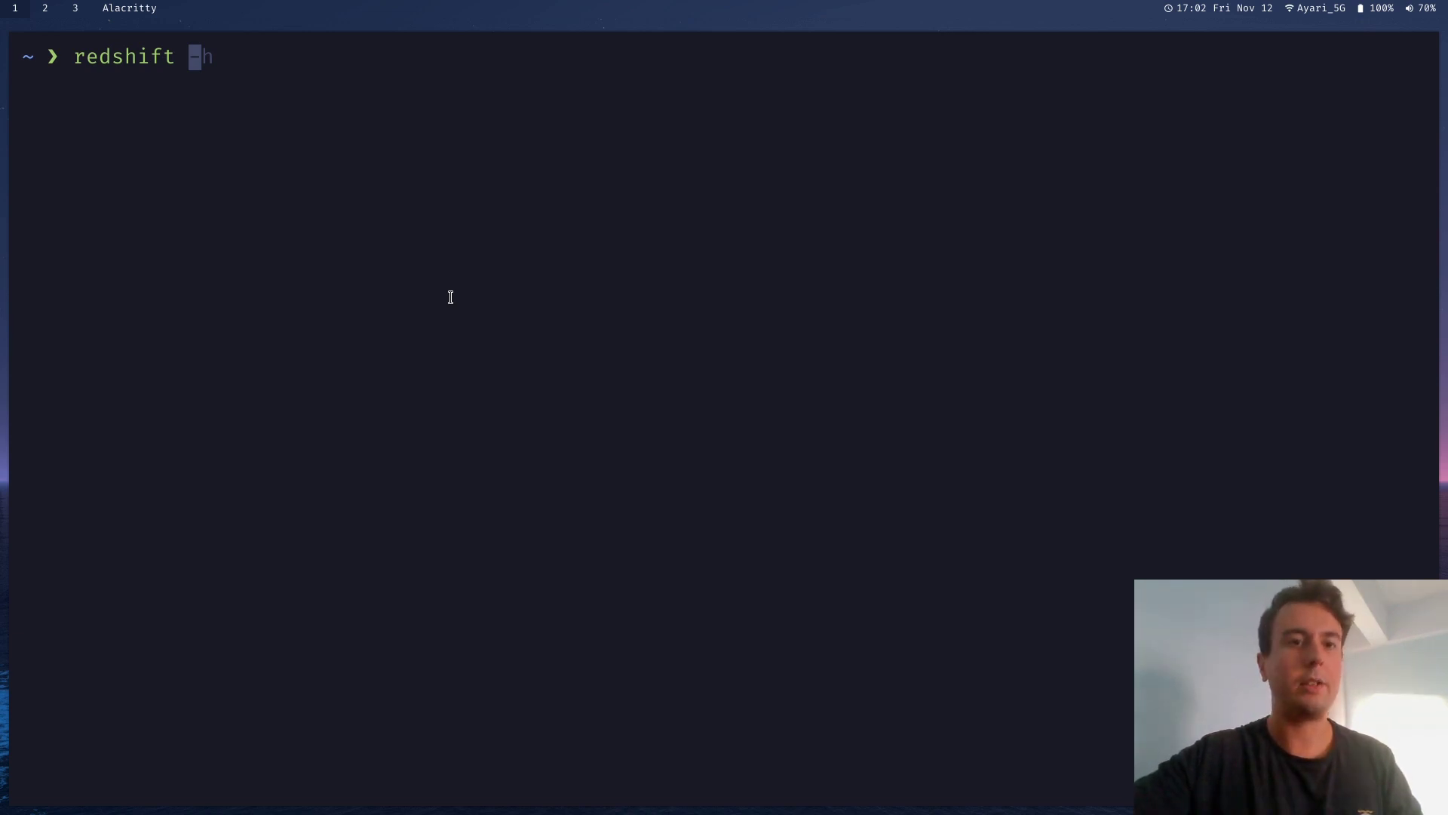
text(-l)
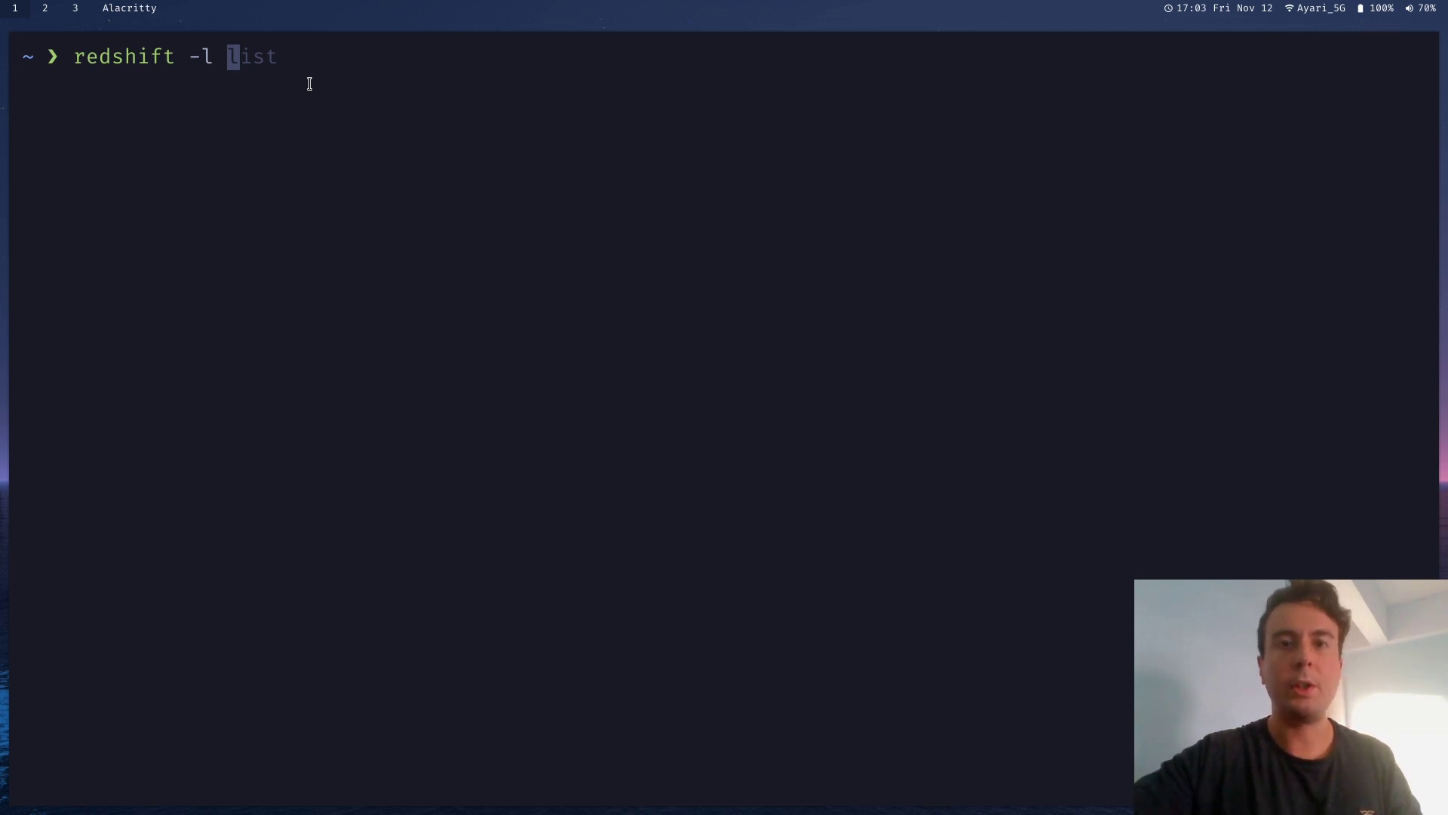
key(super+2)
key(ctrl+t)
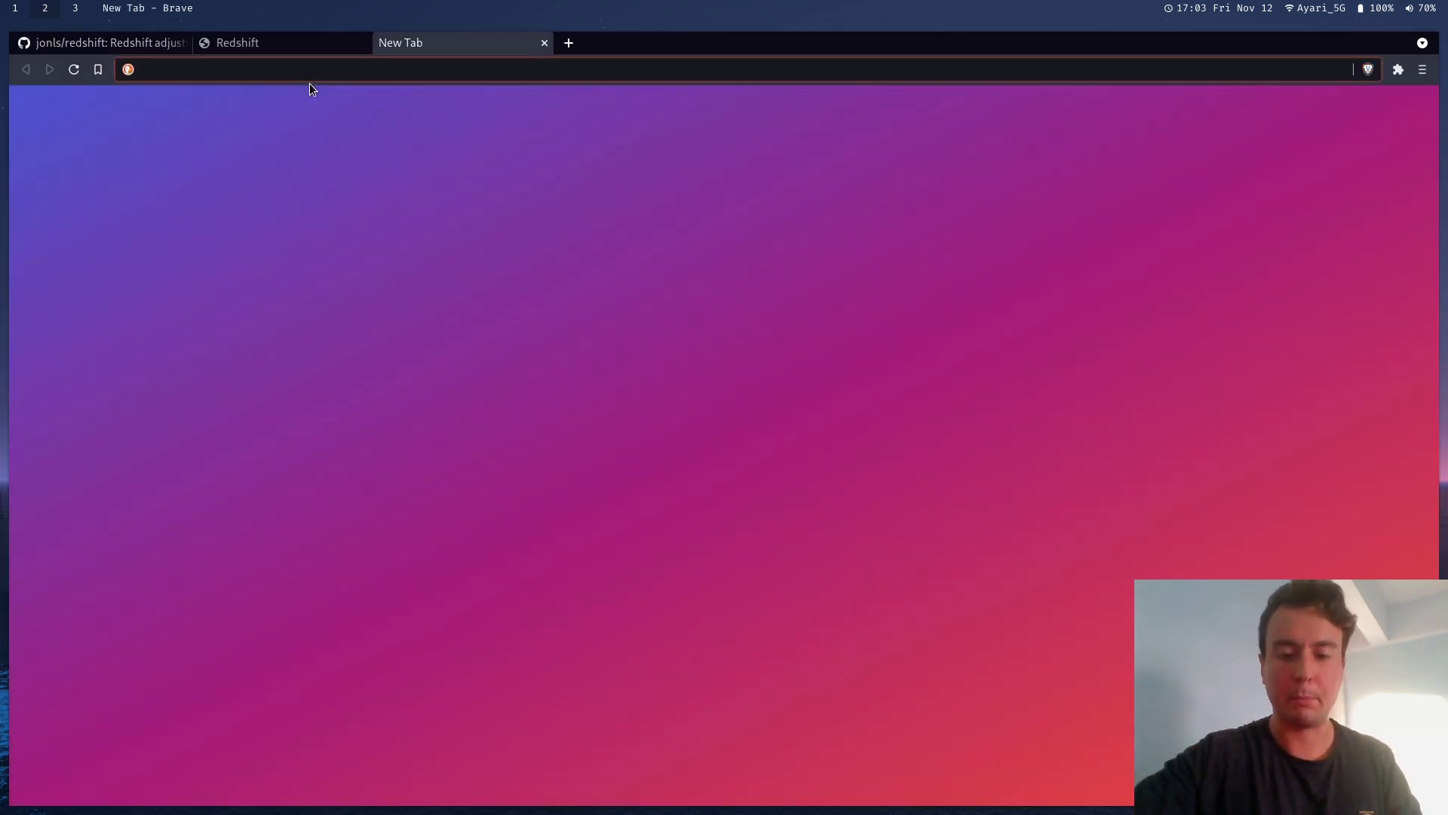
Step: Search 'san francisco lat long' and copy the decimal coordinates 37.77493, -122.41942 from latitudelongitude.org
text(san fran)
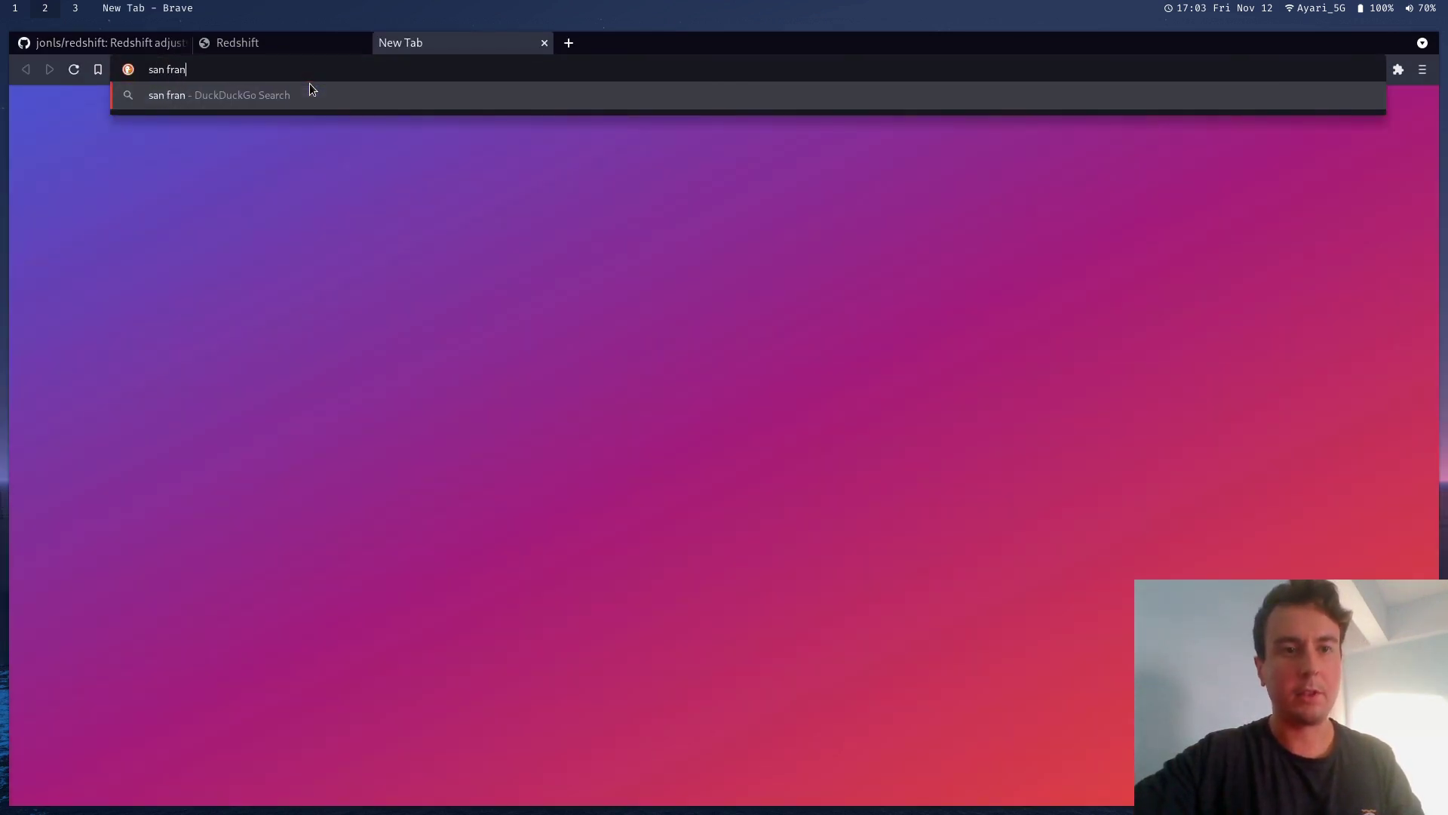
text(cisco )
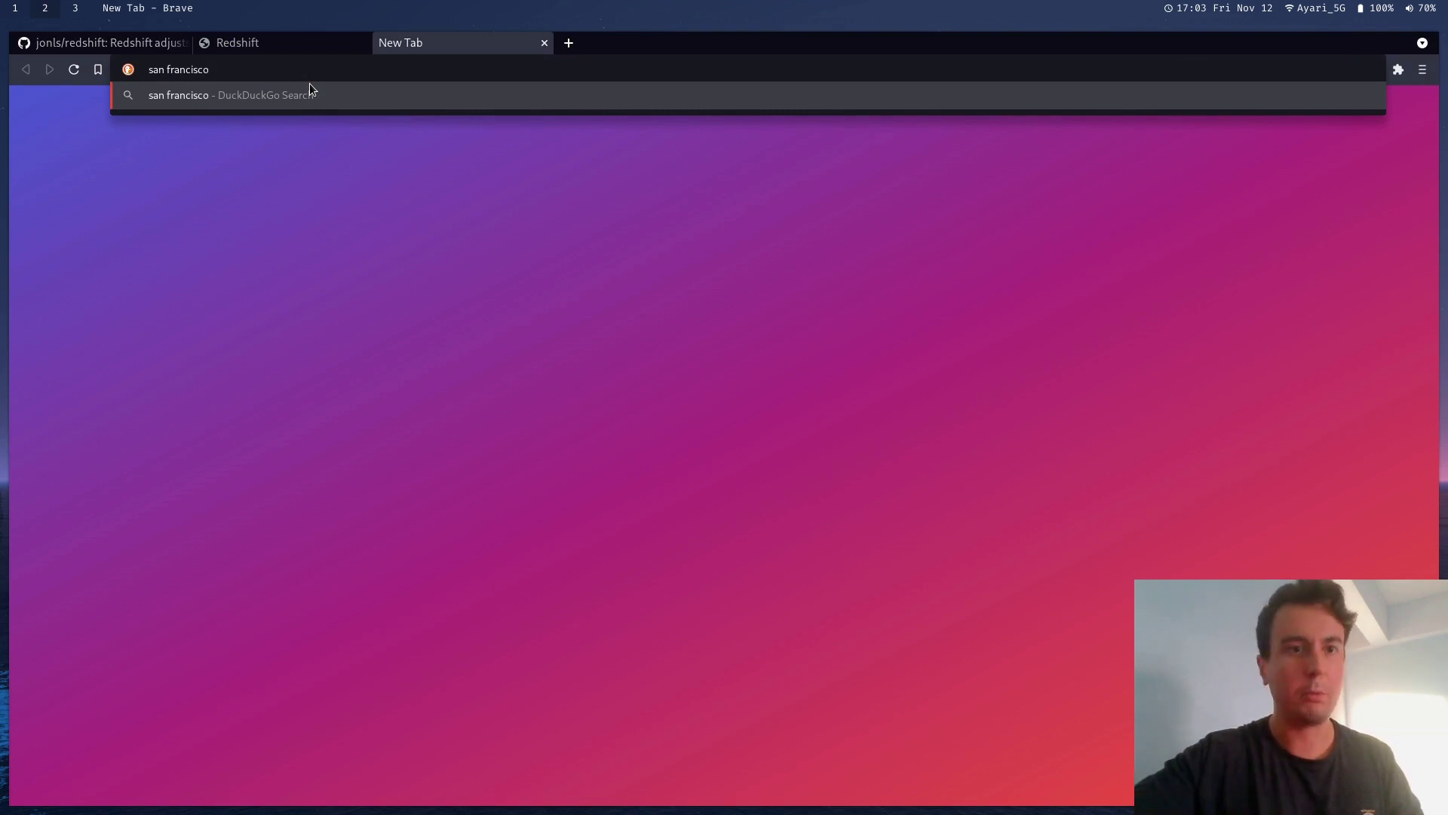
text(lat)
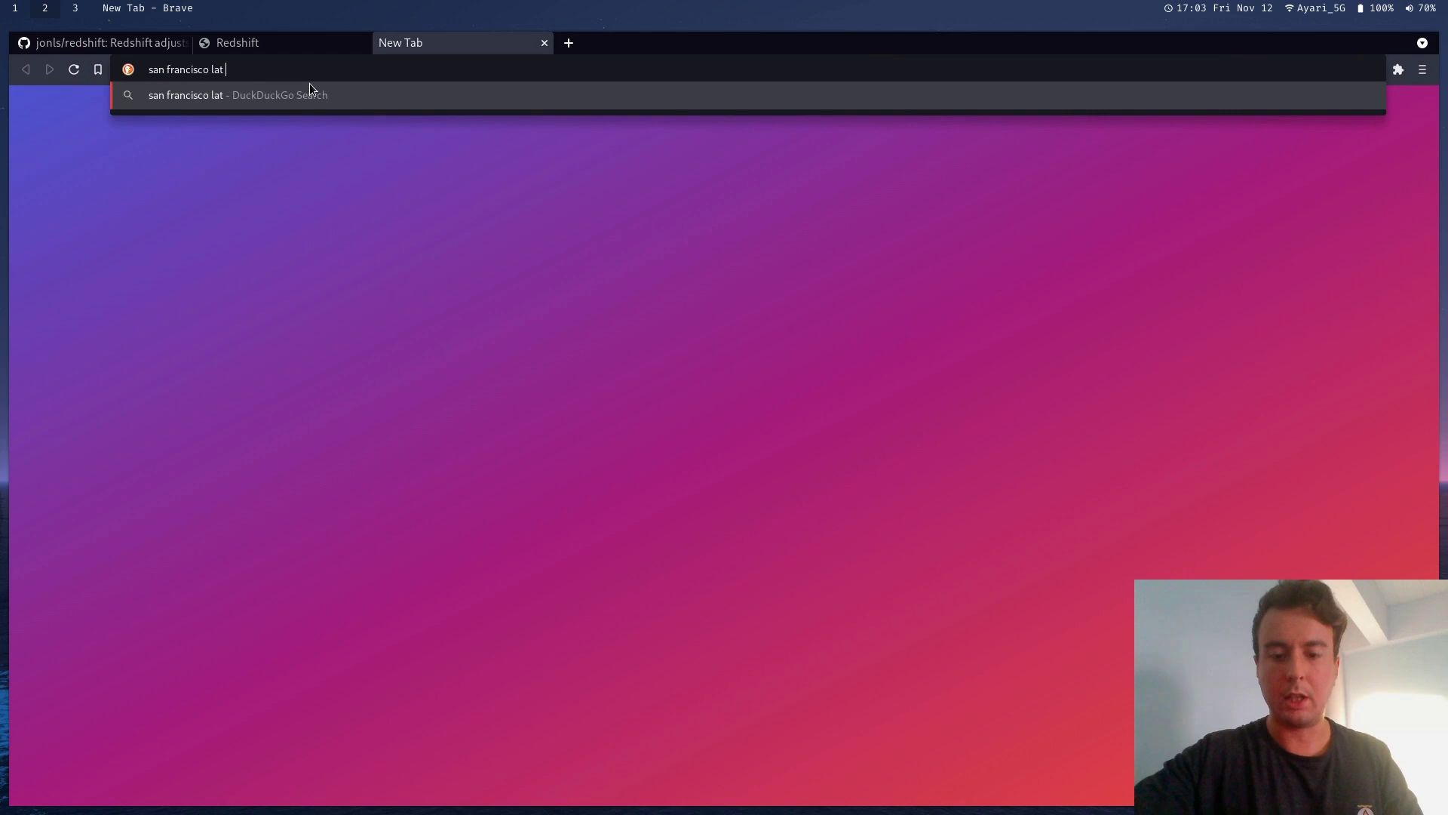
text( long)
key(Return)
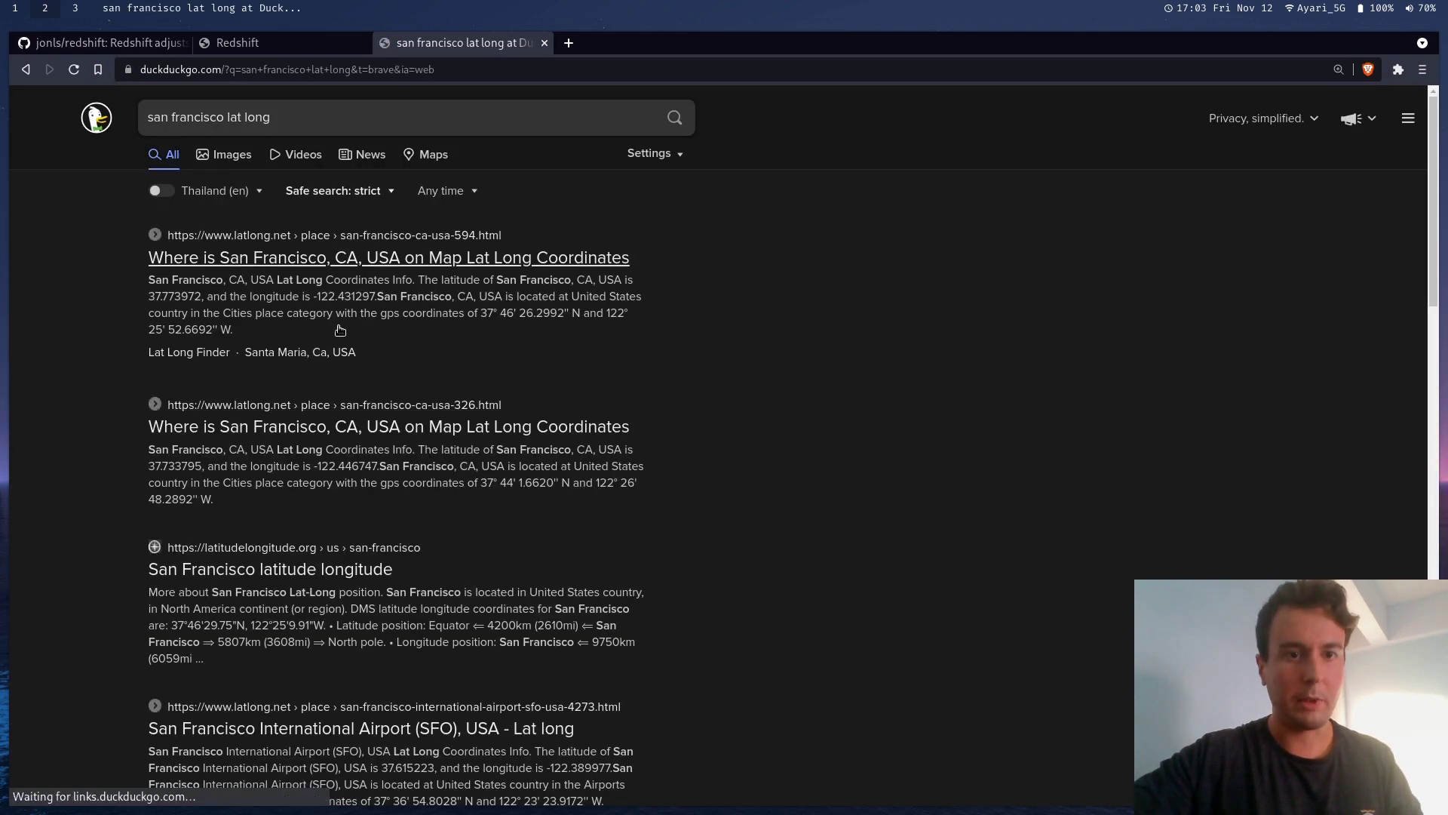
click(249, 570)
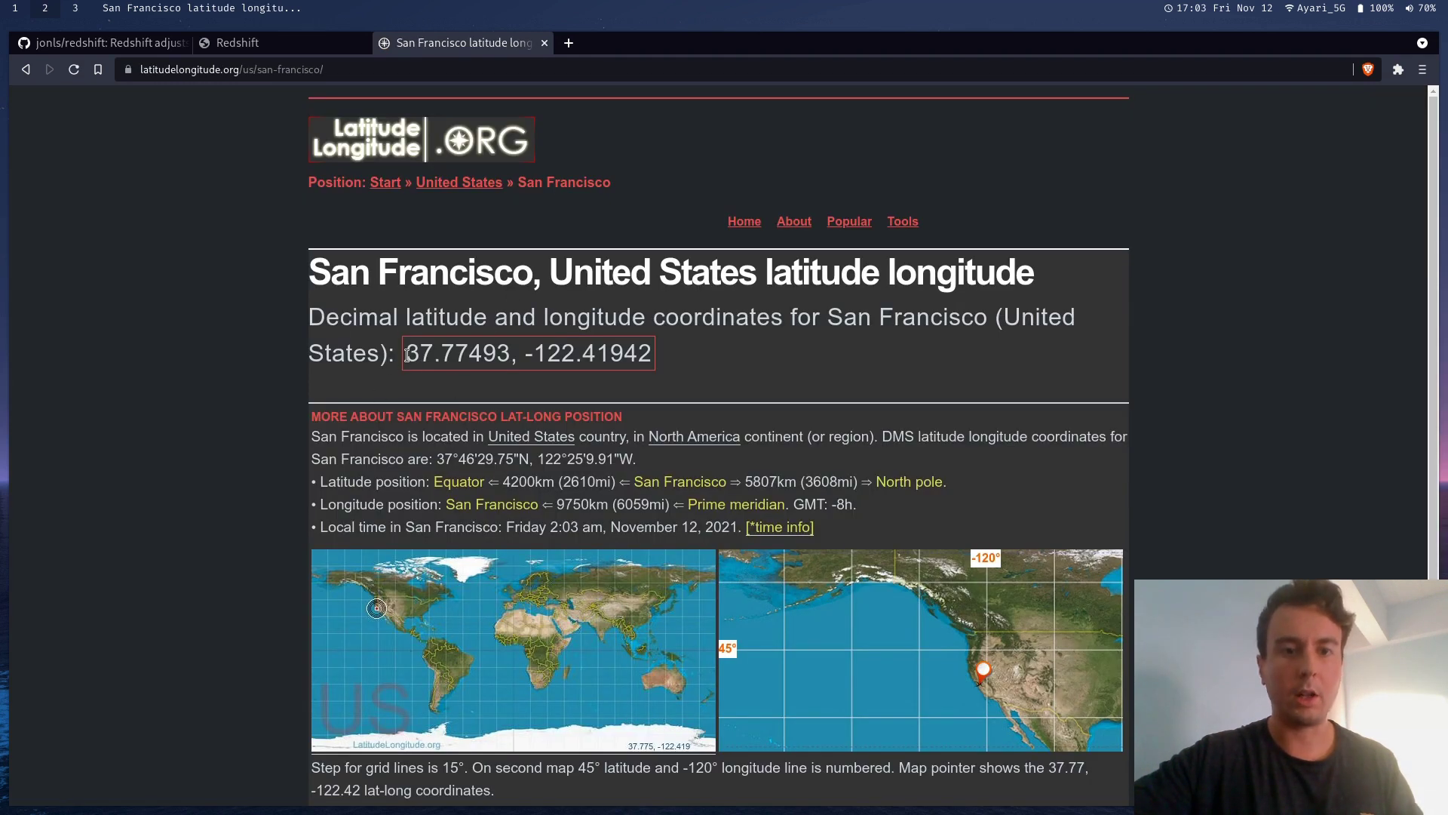
drag(407, 355, 625, 353)
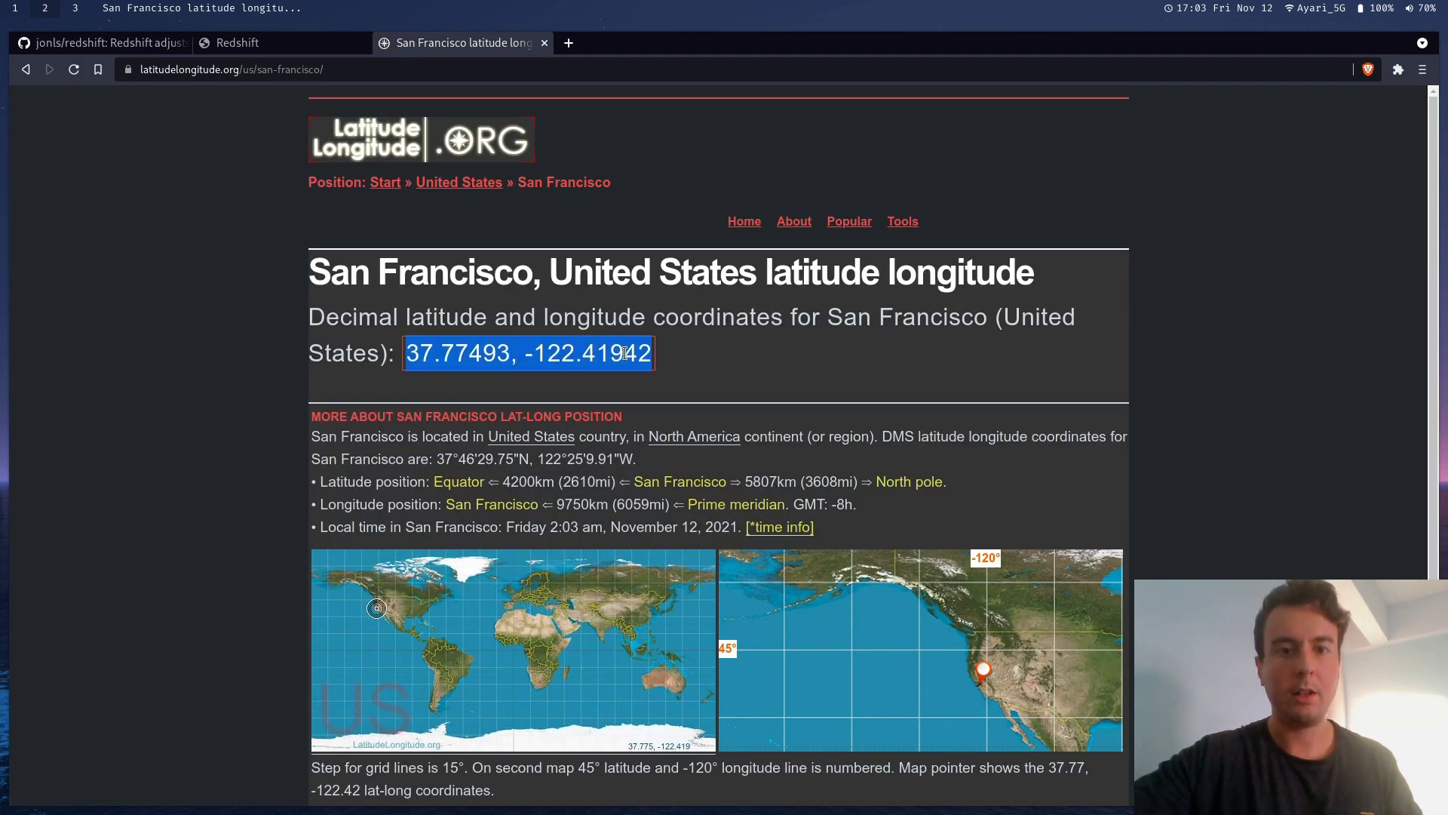
click(535, 360)
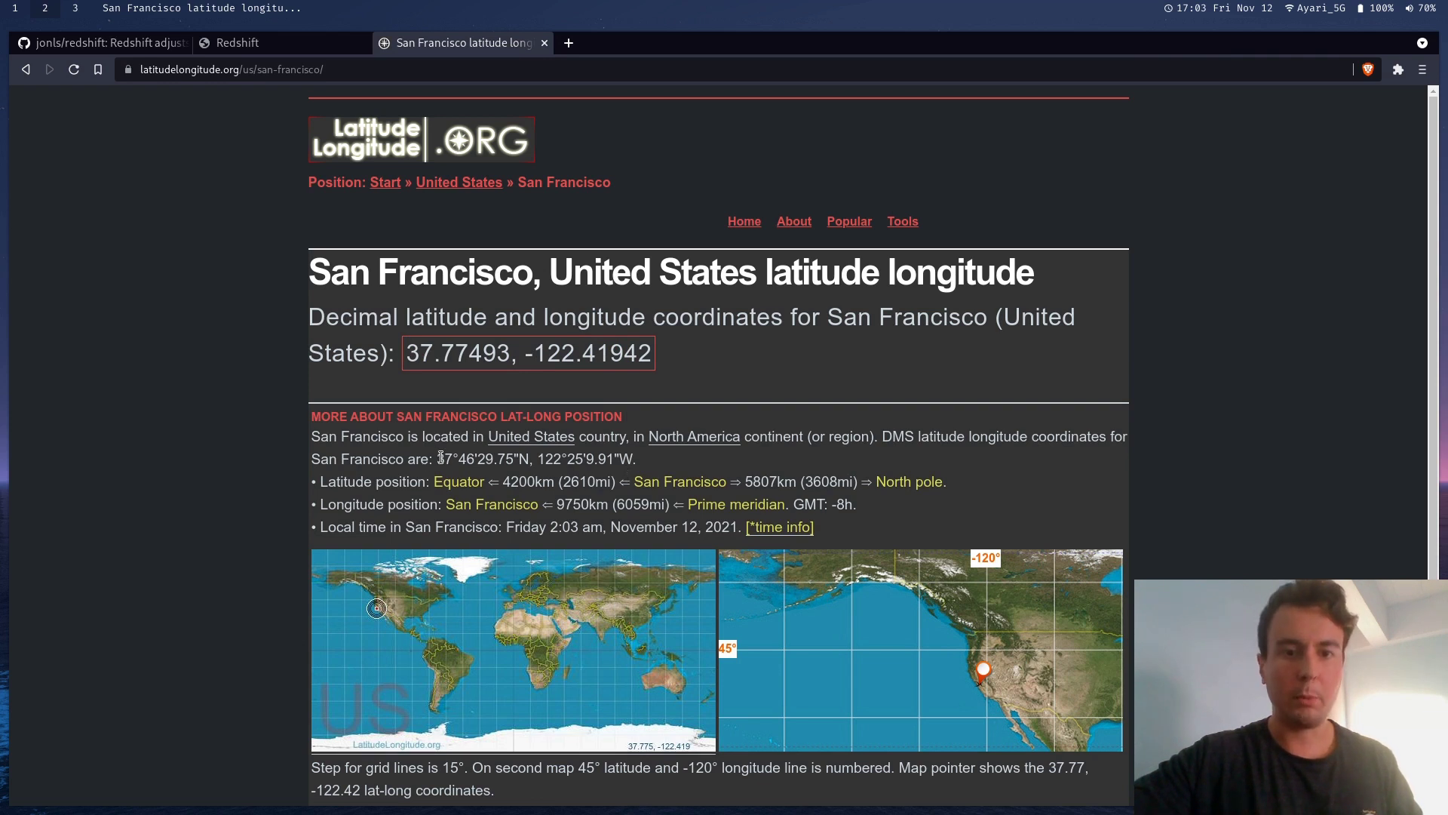
drag(439, 458, 636, 459)
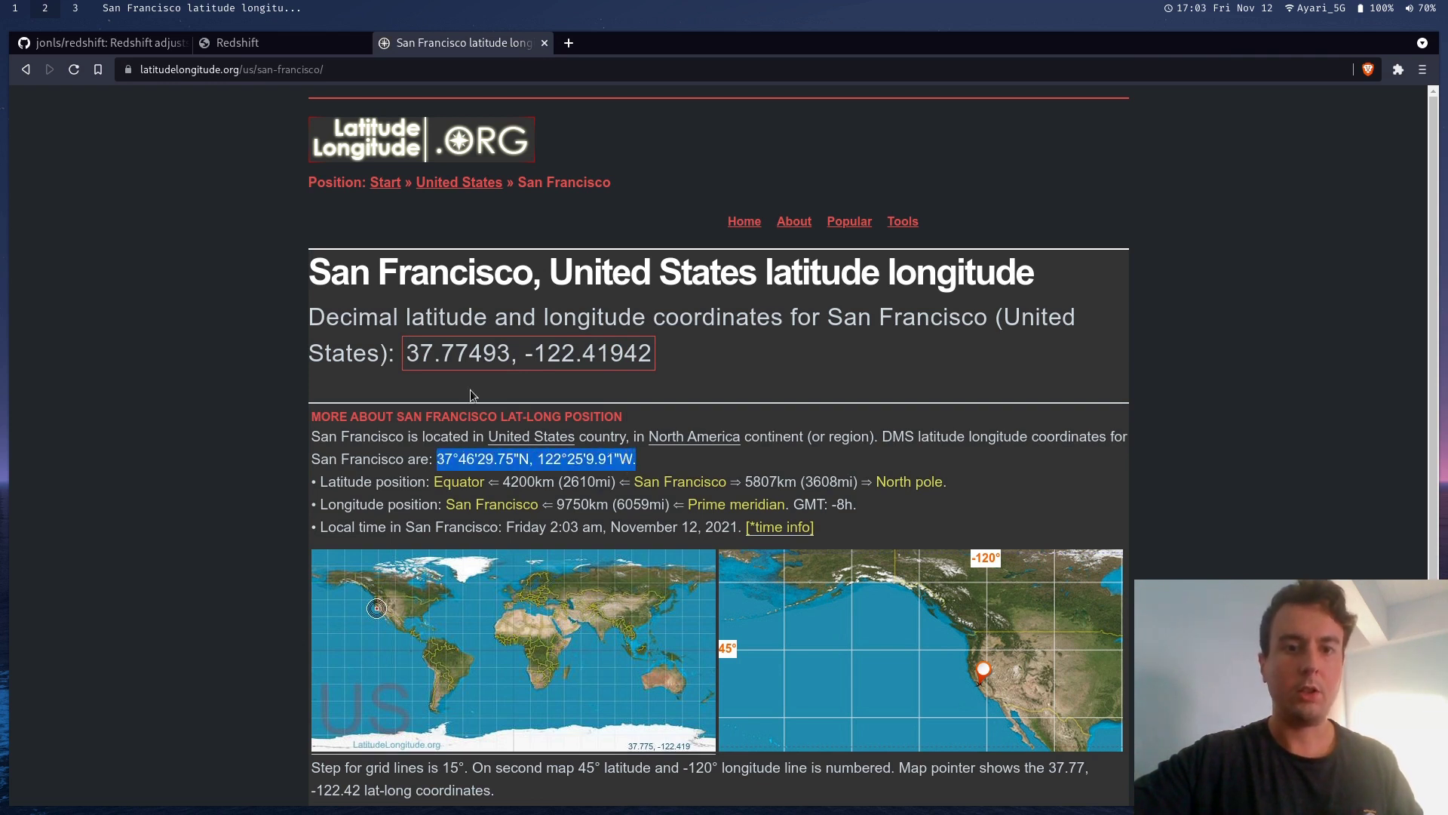
drag(411, 353, 652, 352)
Step: Run redshift -l 37.77493:-122.41942, pasting the coordinates and joining them with a colon
key(super+1)
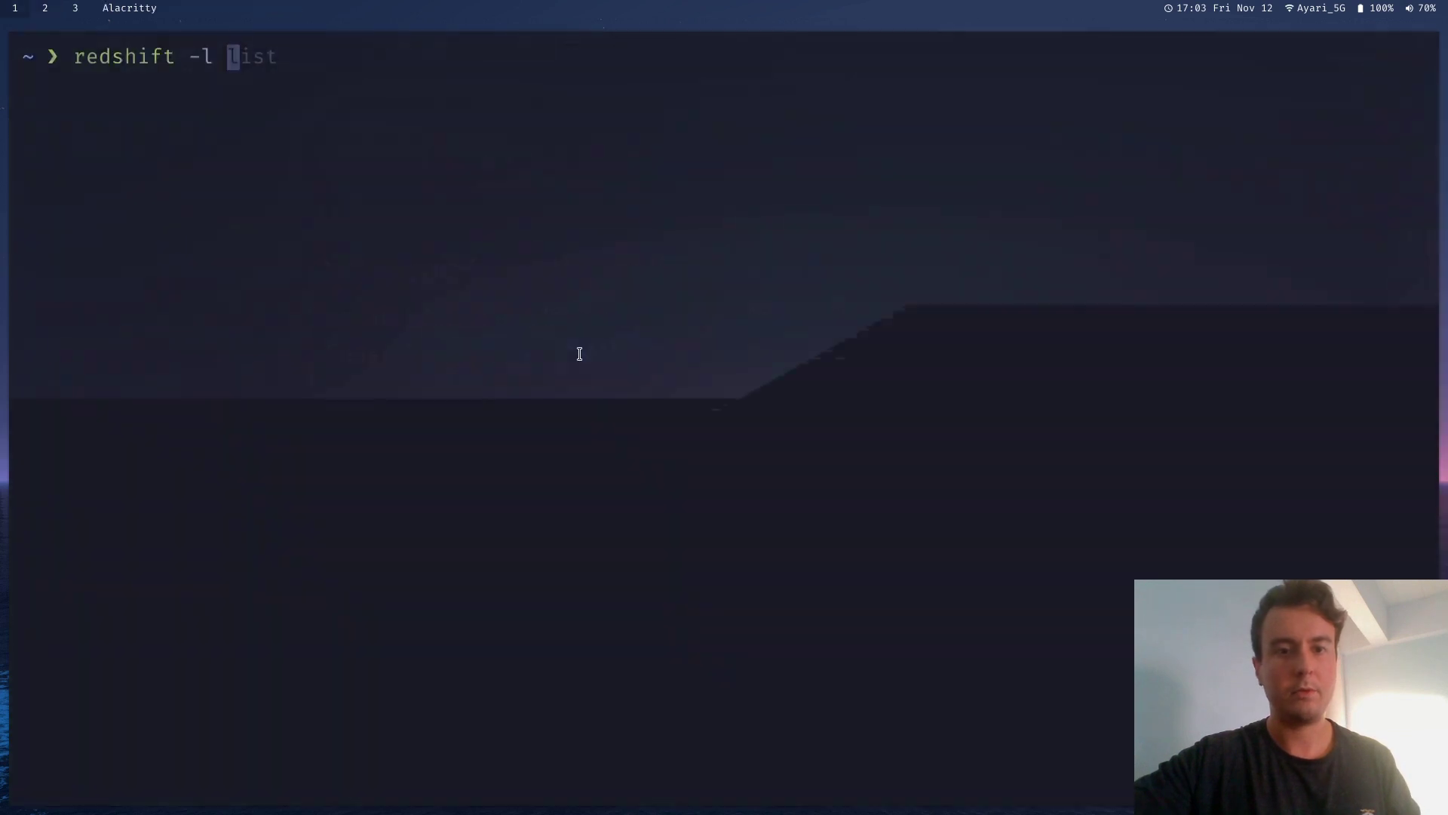
text(37.77493, -122.41942)
key(Left)
key(Left)
key(Left)
key(Left)
key(Left)
key(Left)
key(Left)
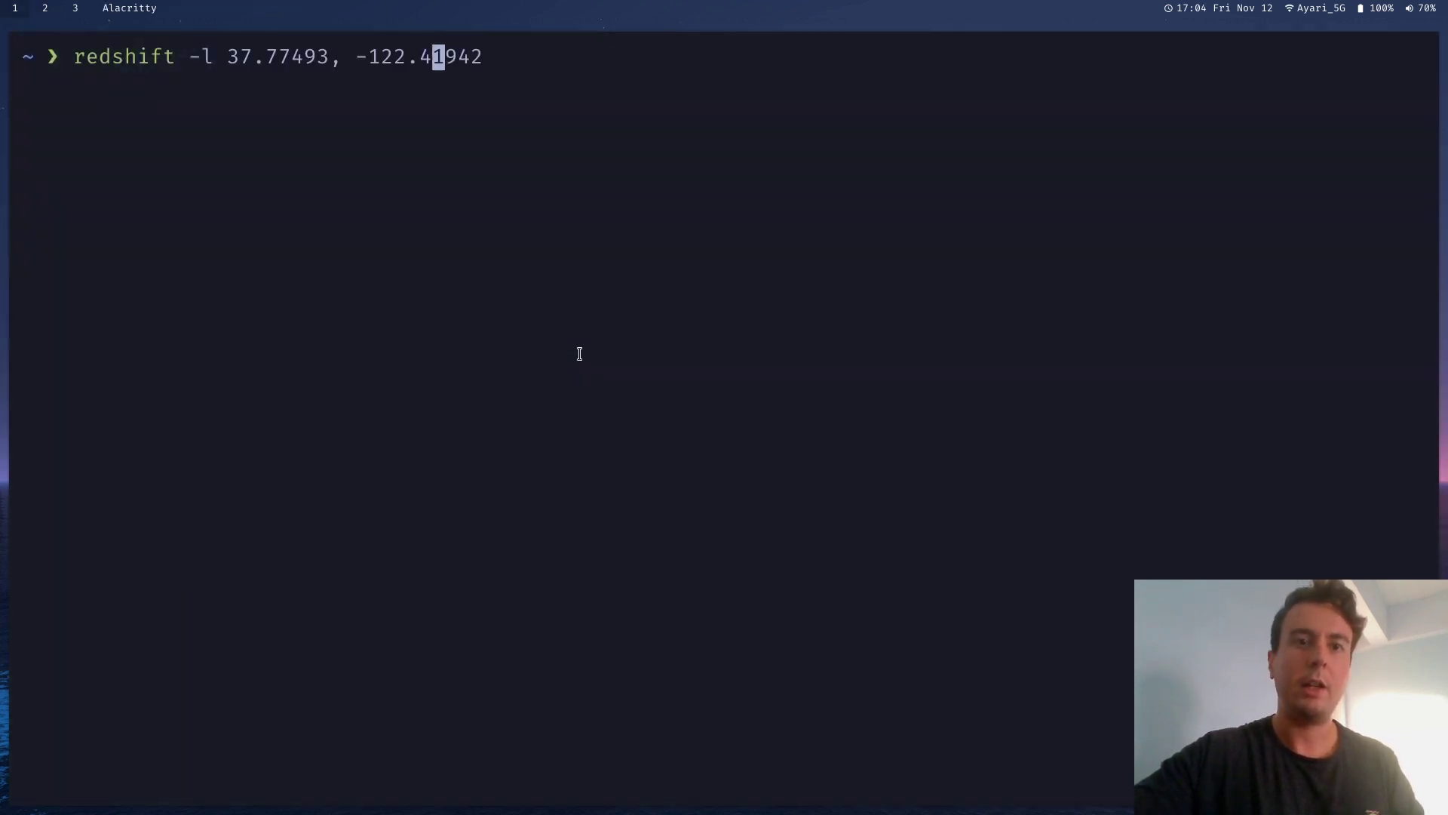
key(Left)
key(Left)
key(Left)
key(BackSpace)
key(BackSpace)
text(:)
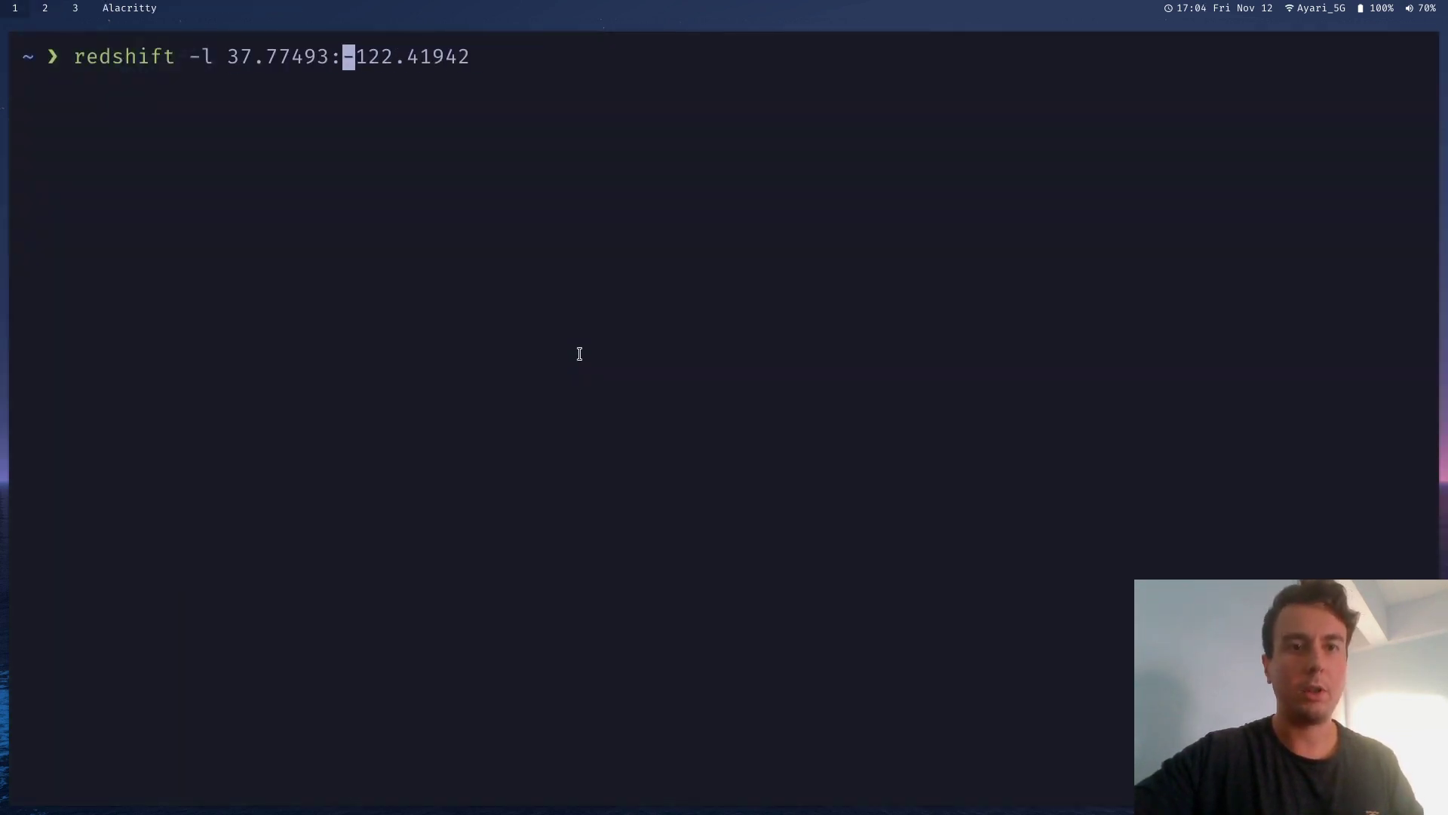
key(Return)
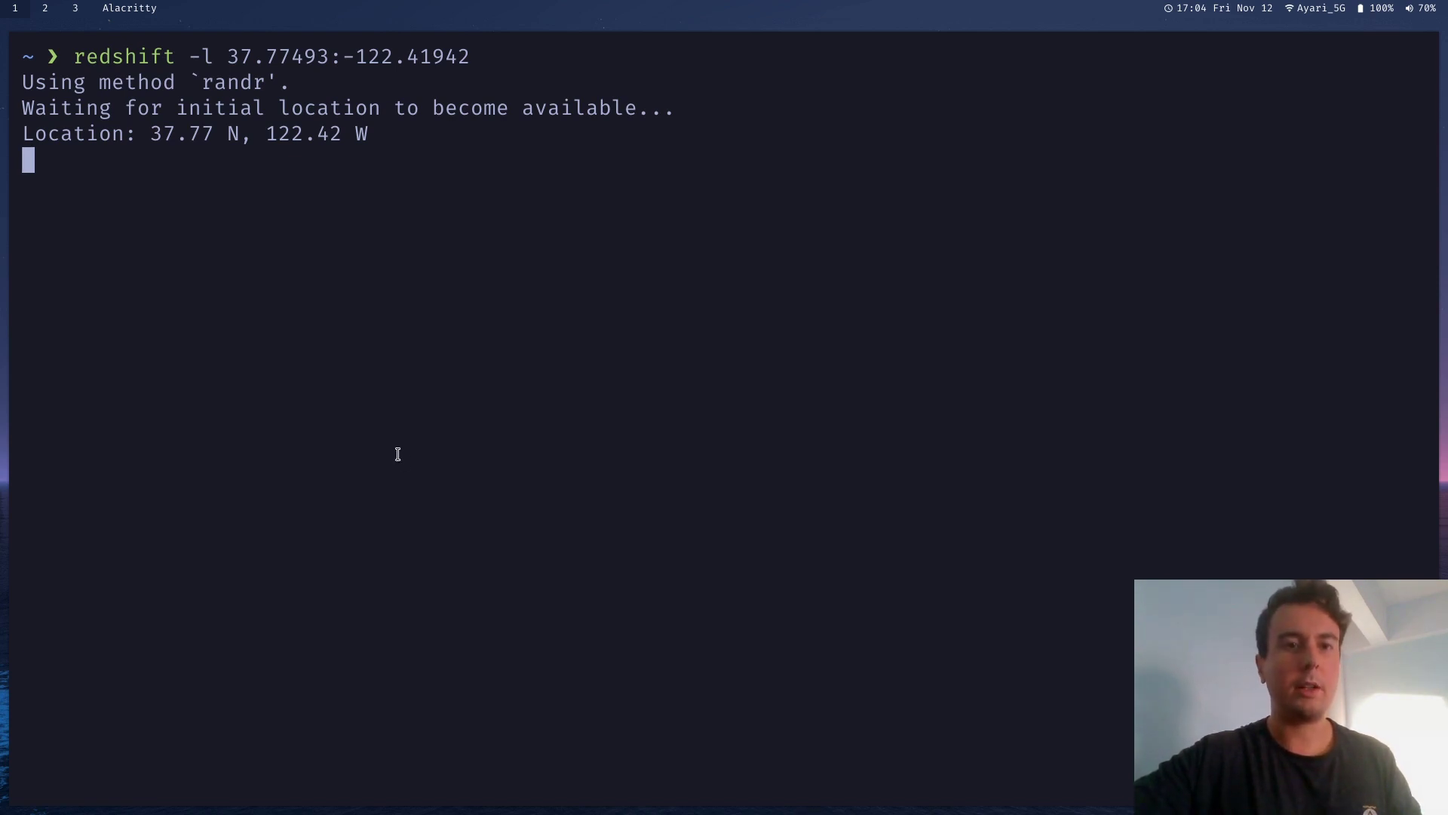
Step: Stop Redshift after it reports 37.77 N, 122.42 W and dismiss the completion notification
key(ctrl+c)
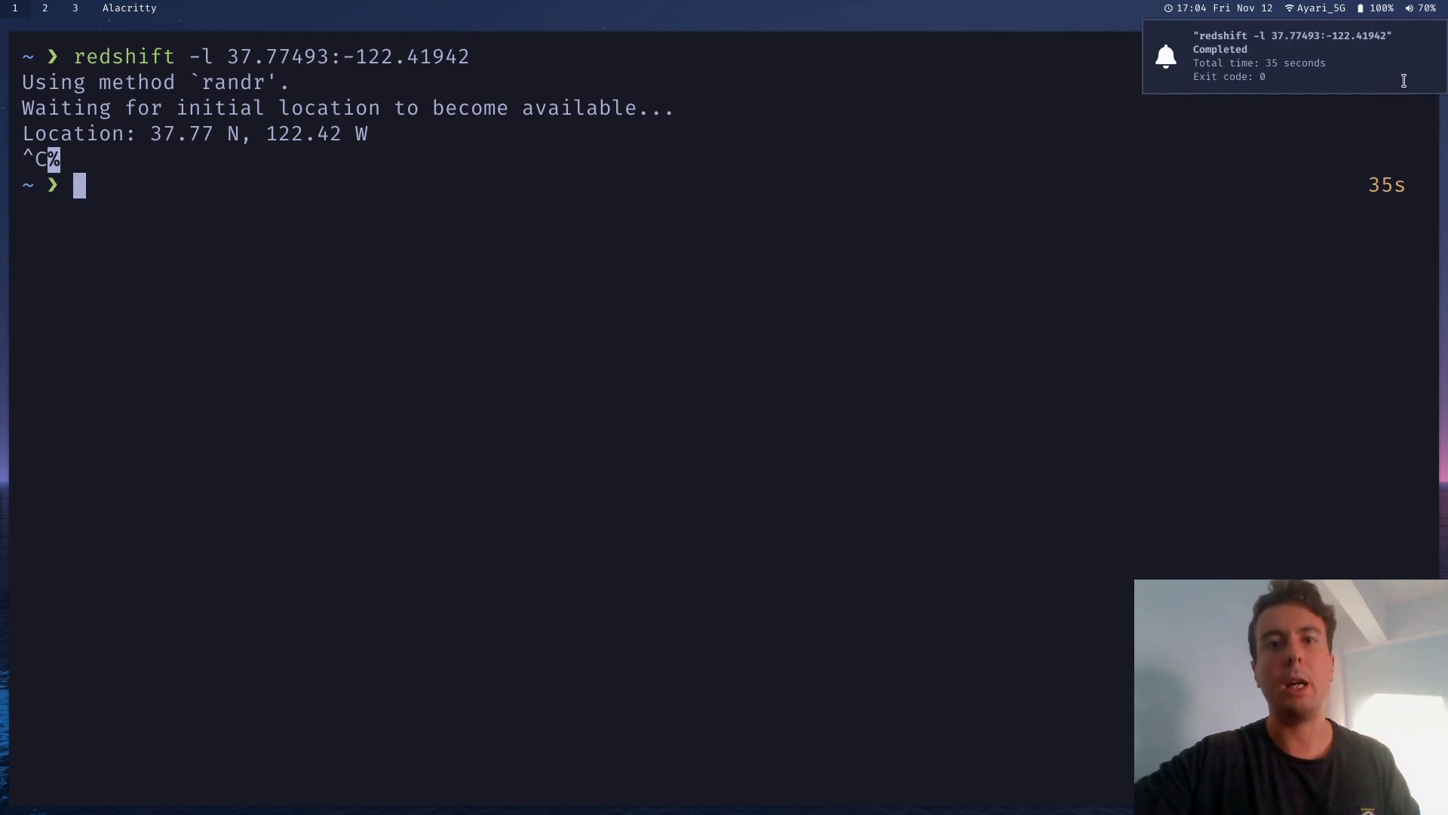
click(1405, 81)
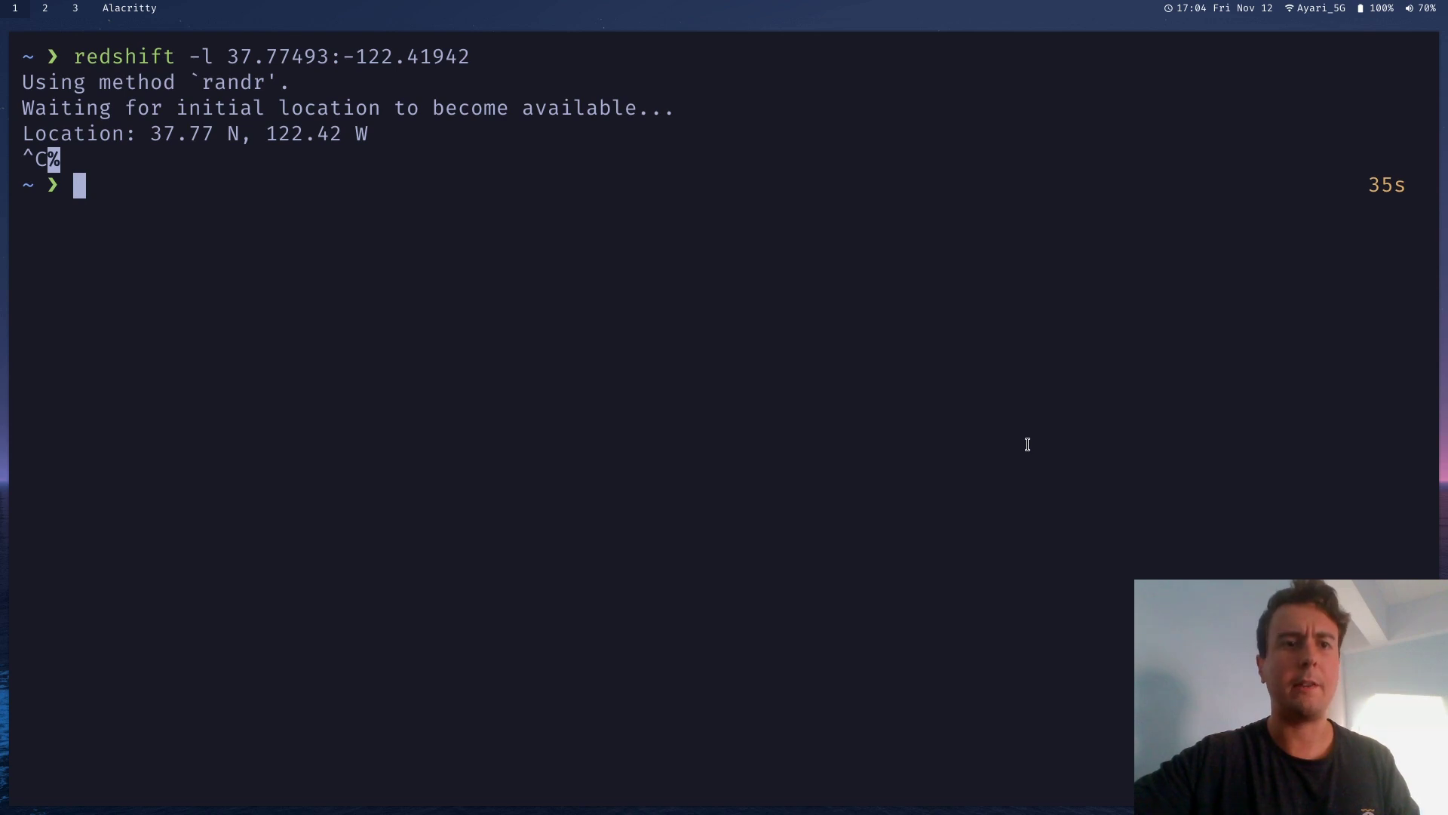
drag(146, 57, 409, 58)
click(537, 201)
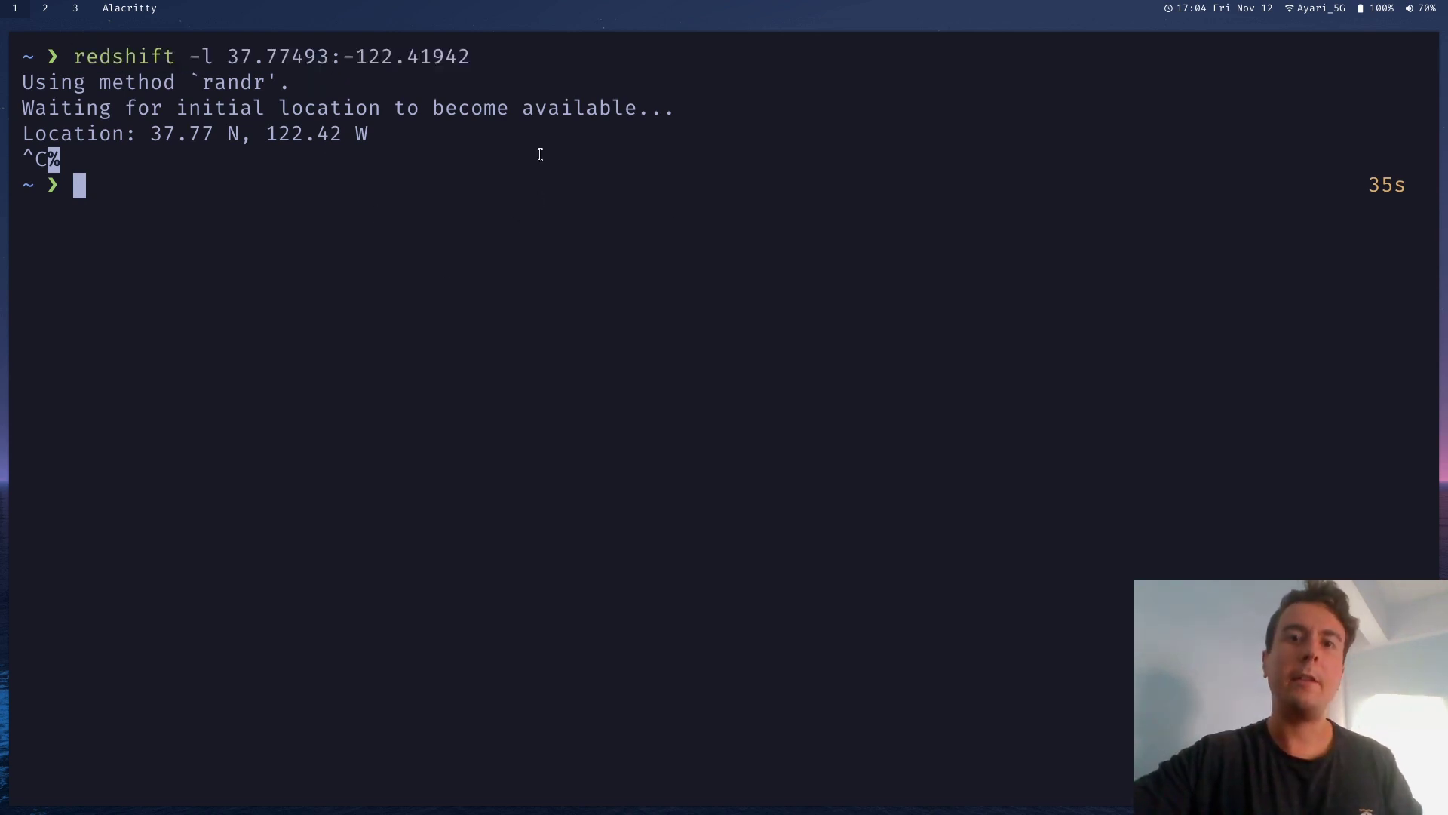
drag(230, 57, 439, 56)
click(438, 56)
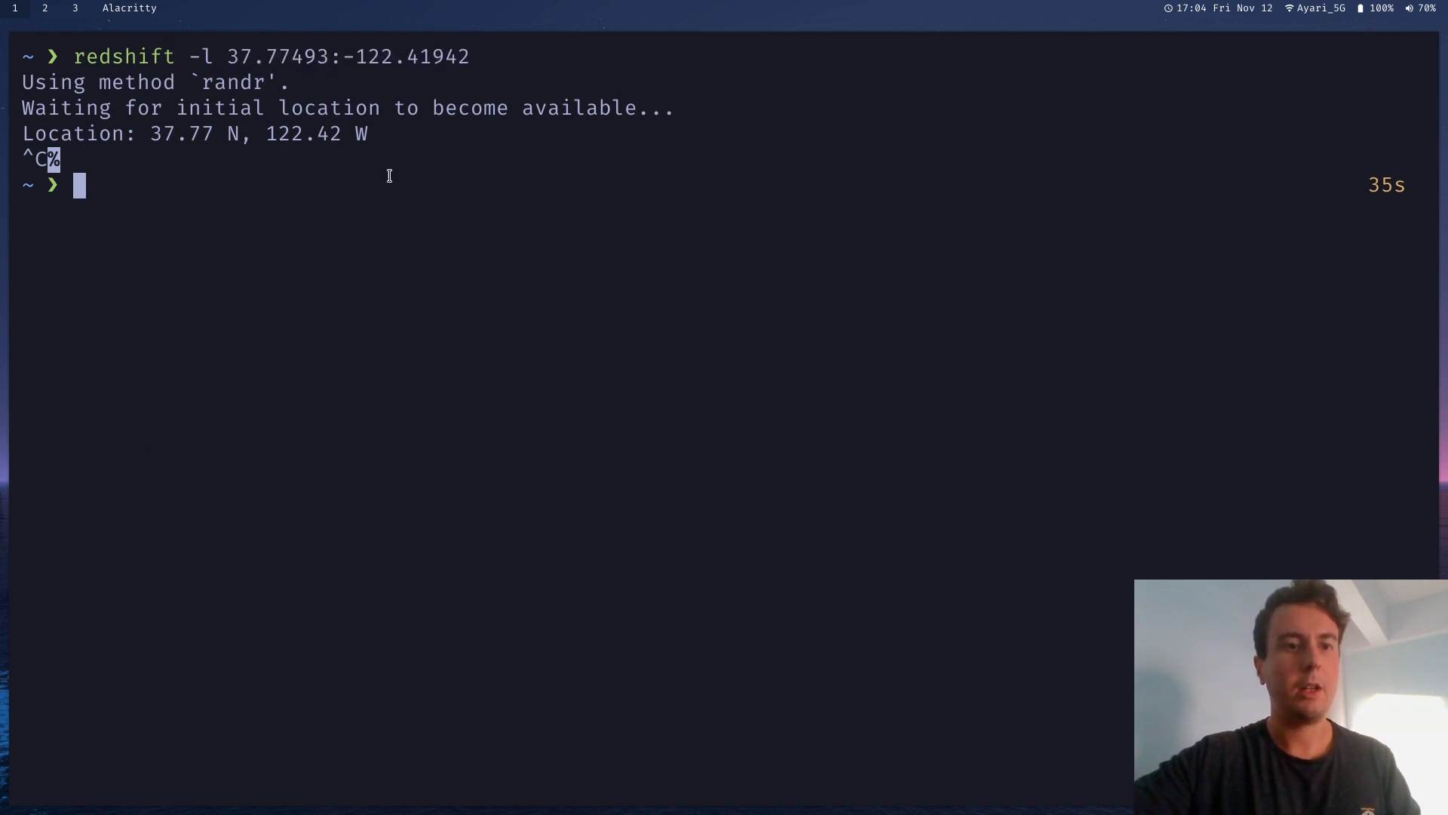
Step: Create the .config/redshift folder and open a new redshift.conf inside it in vim
text(mk)
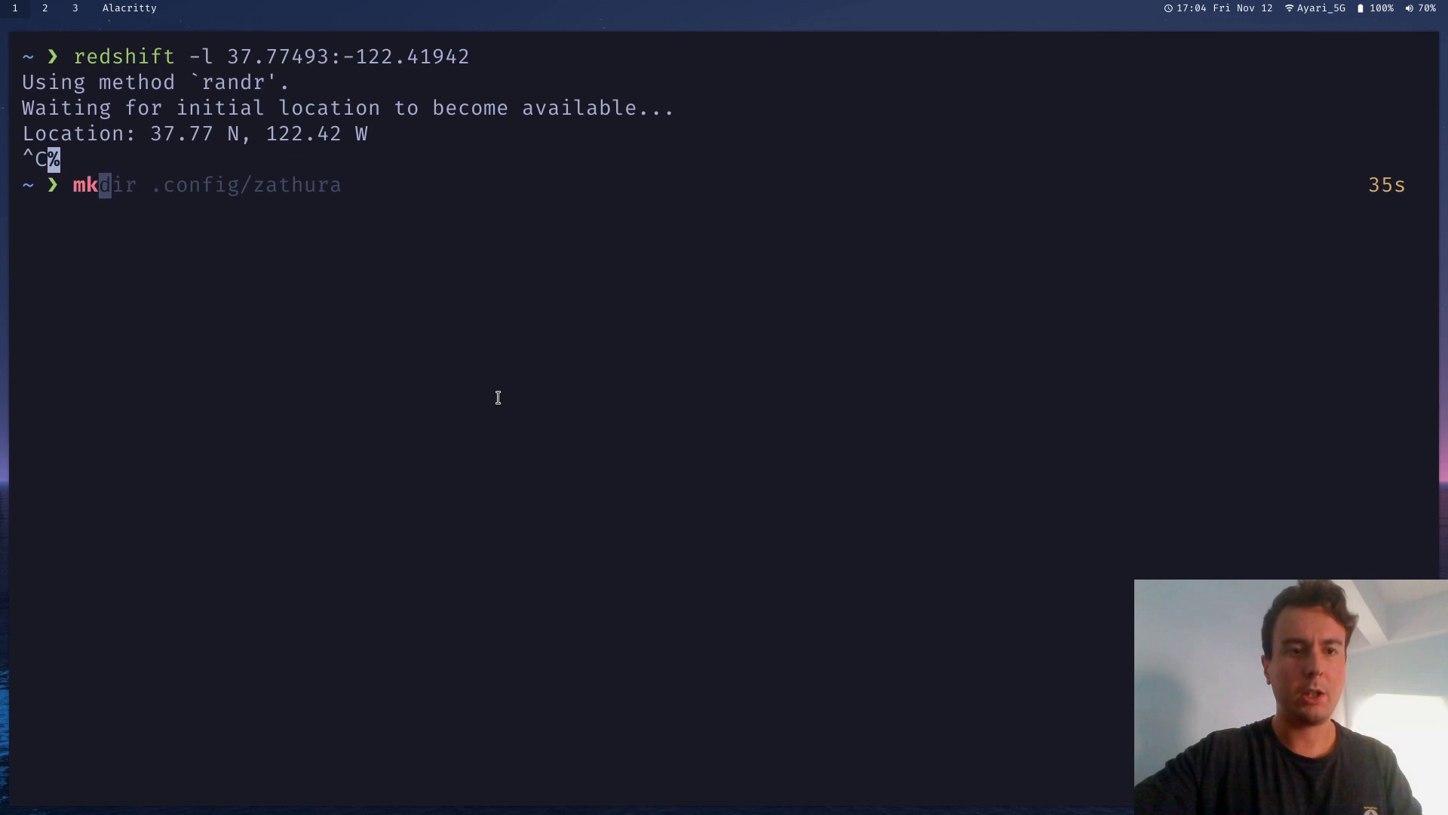
text(dir .confi)
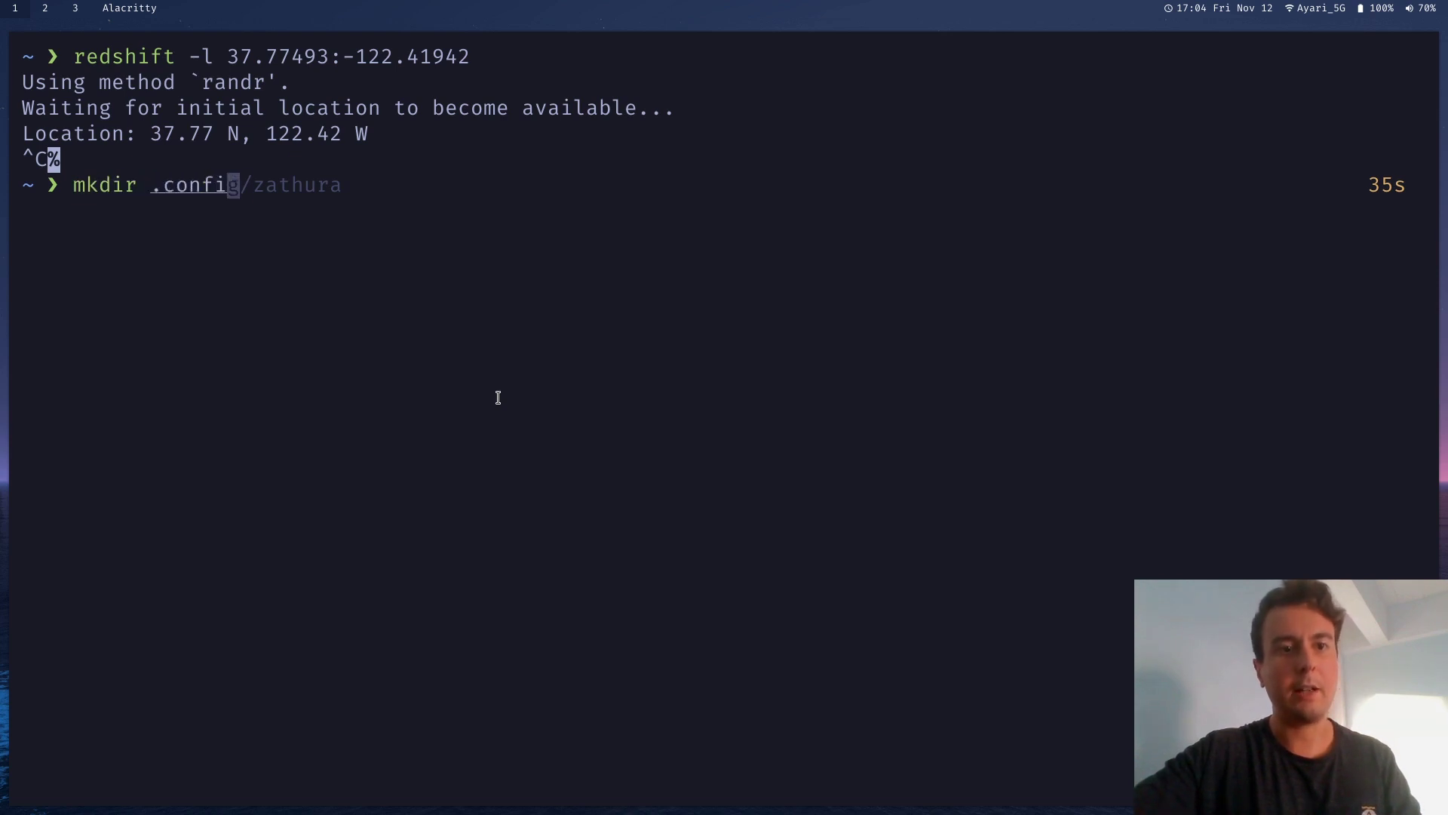
text(g/redshift)
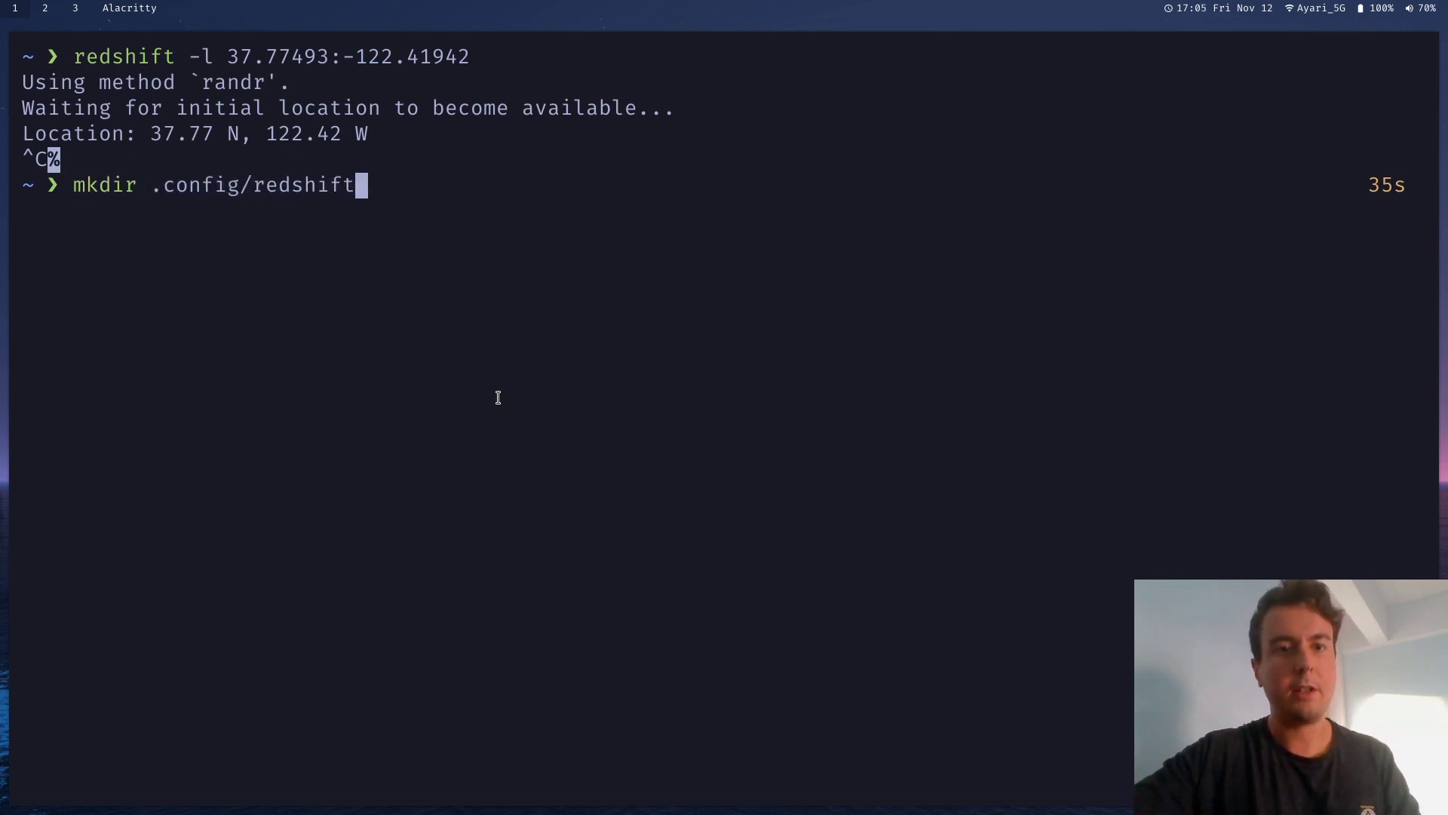
key(Return)
text(vim )
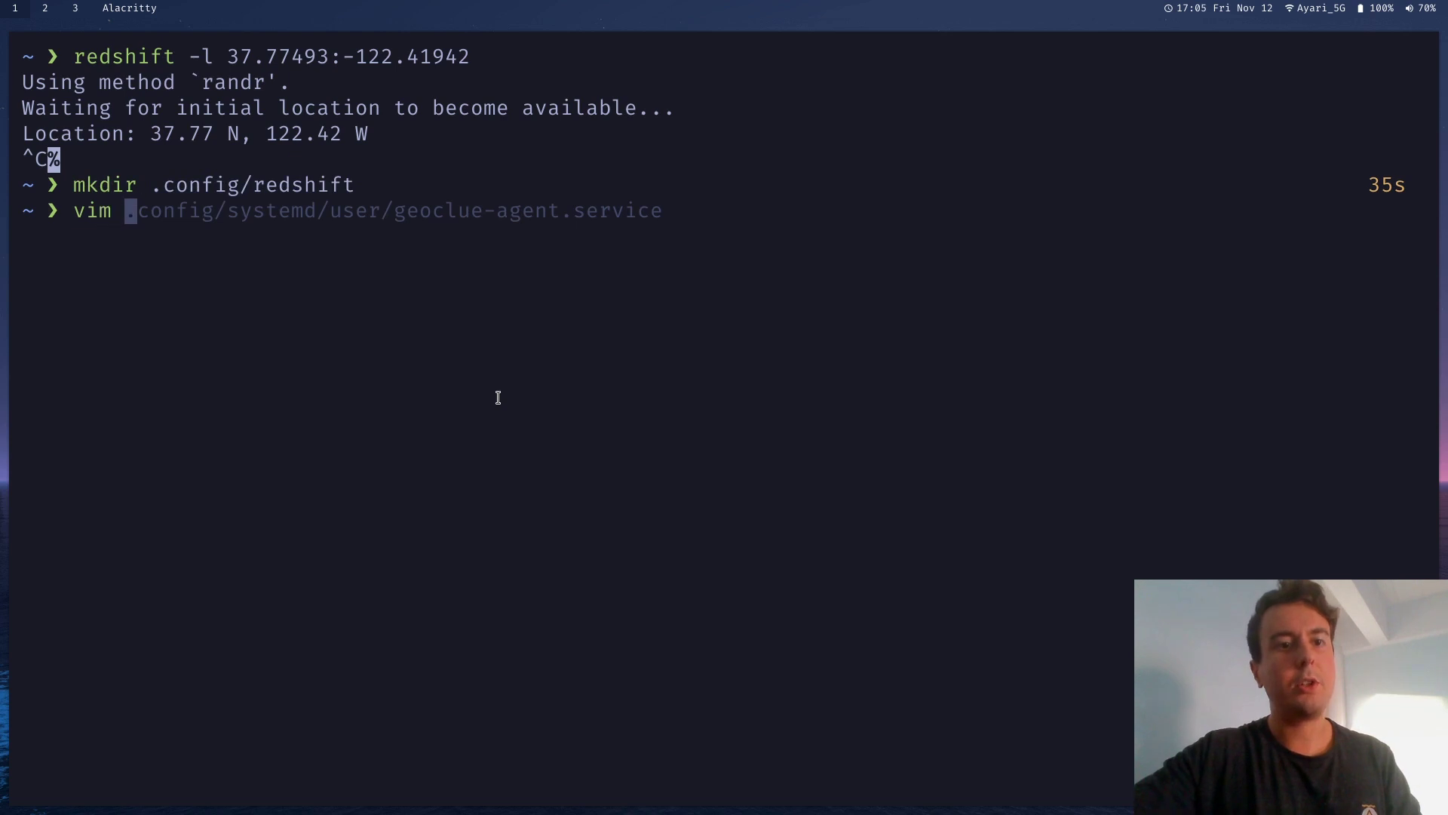
text(.config/)
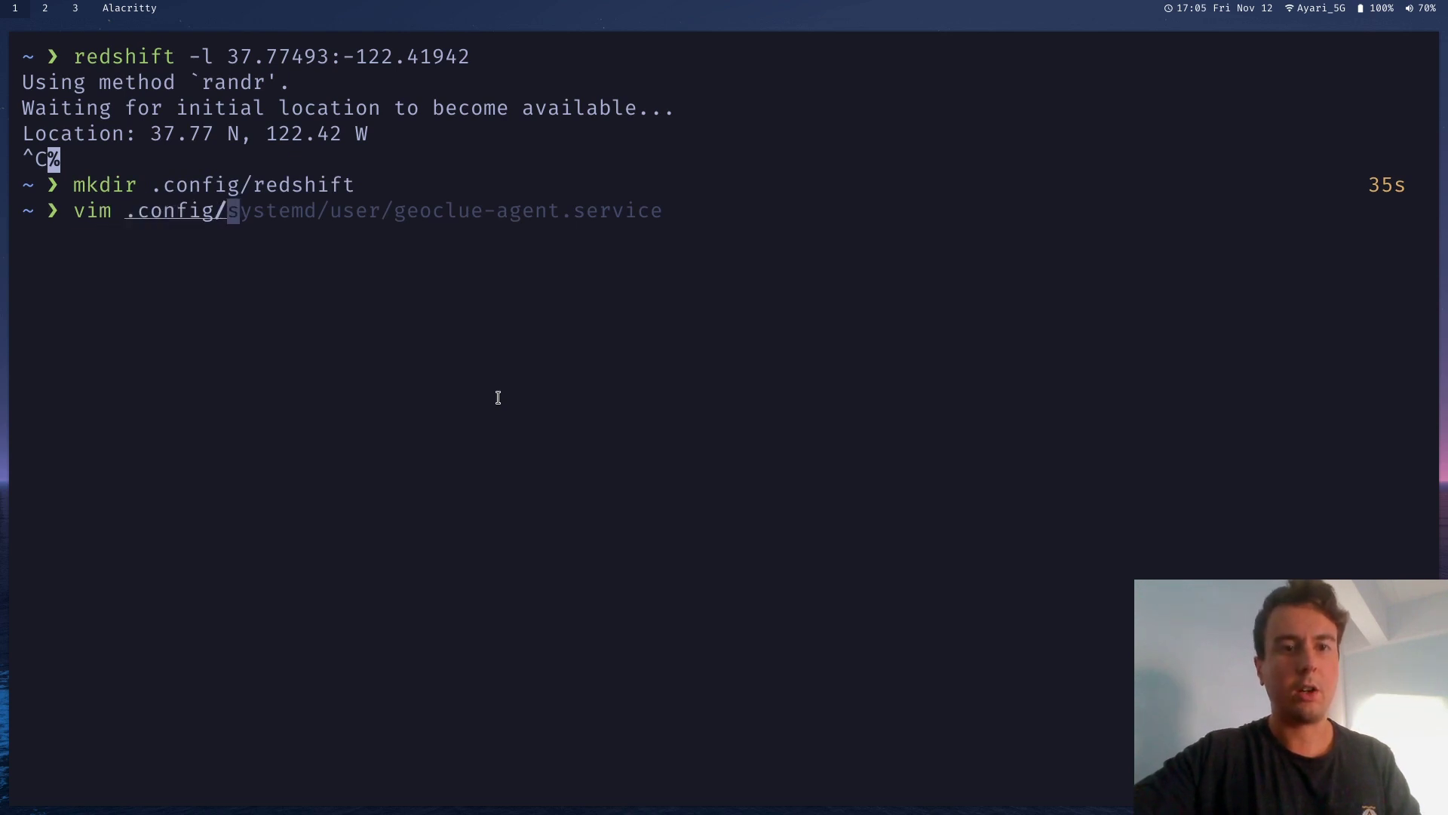
text(red)
key(Right)
text(reds)
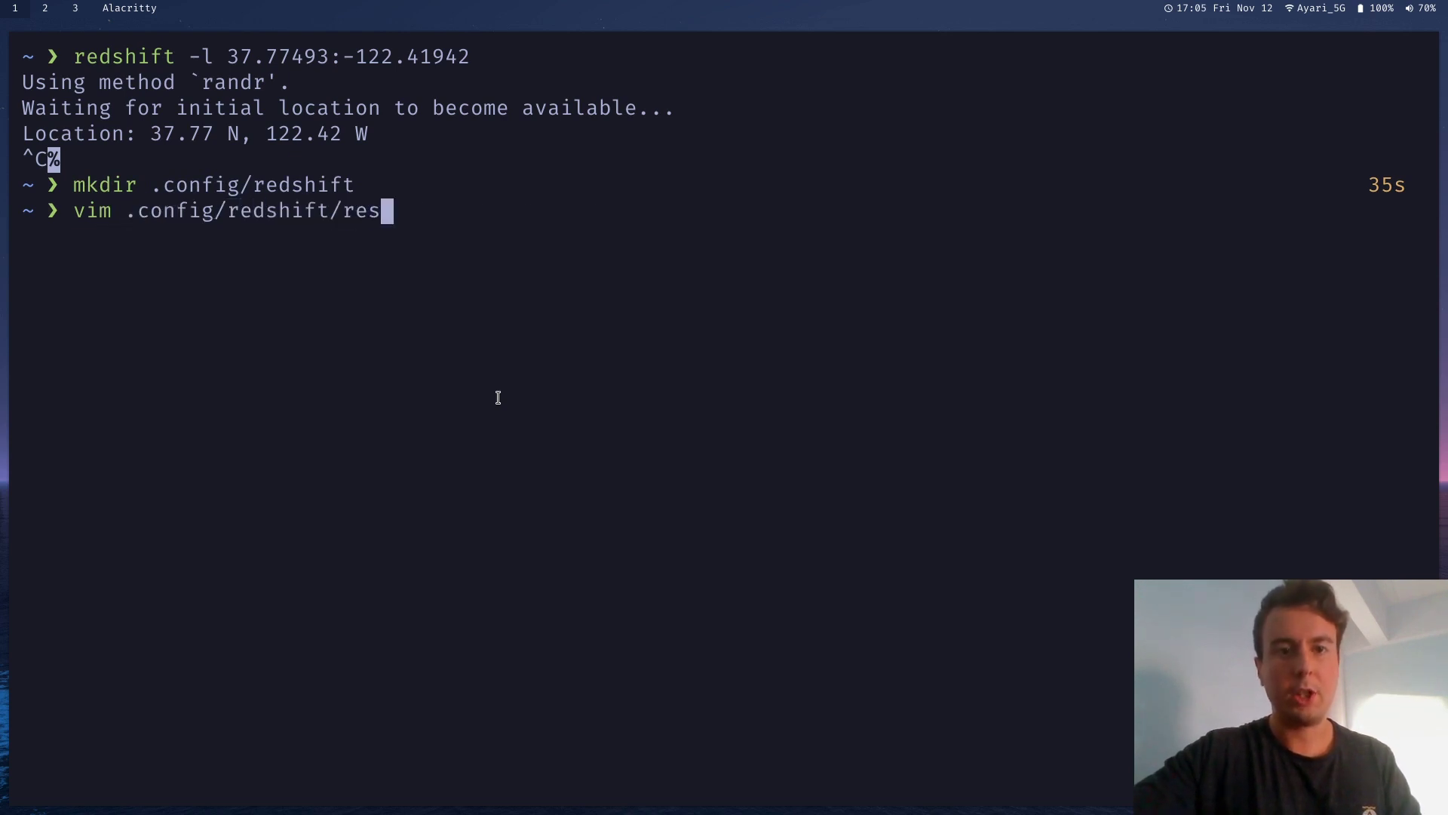
text(hift.conf)
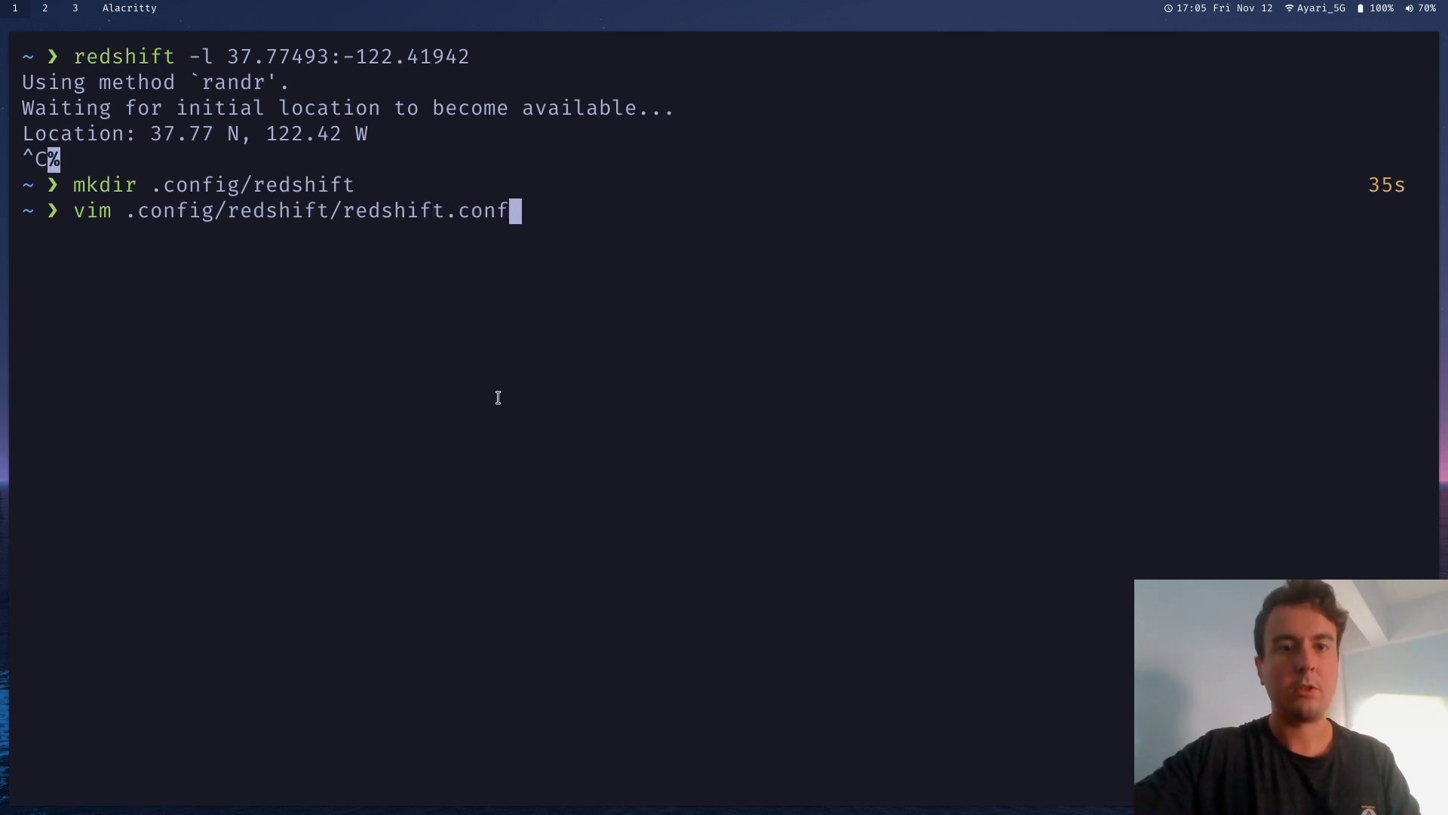
key(Return)
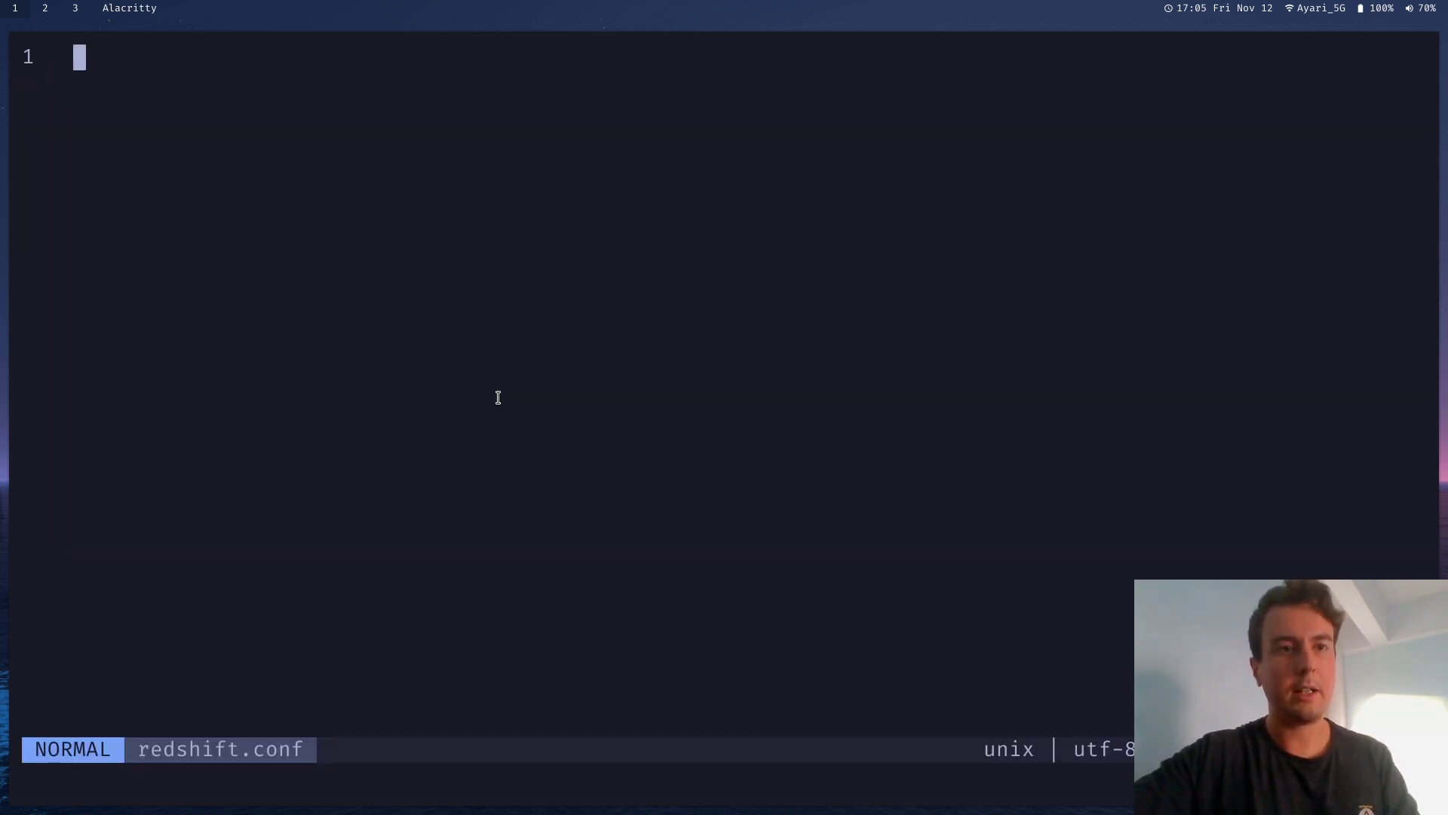
Step: Open the raw redshift.conf.sample from the jonls/redshift repository on GitHub
key(super+2)
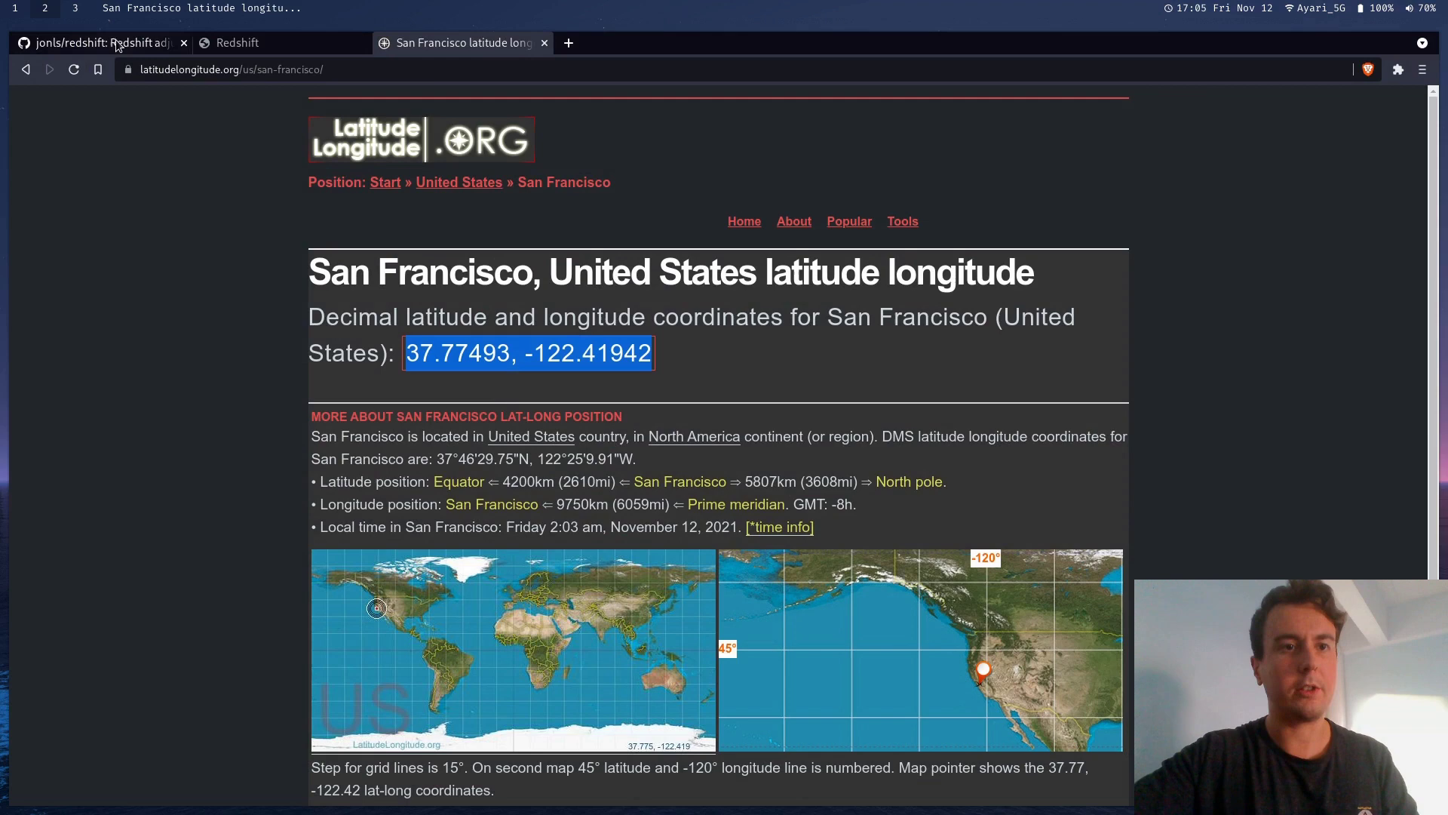
click(115, 39)
scroll(218, 424, up, 5)
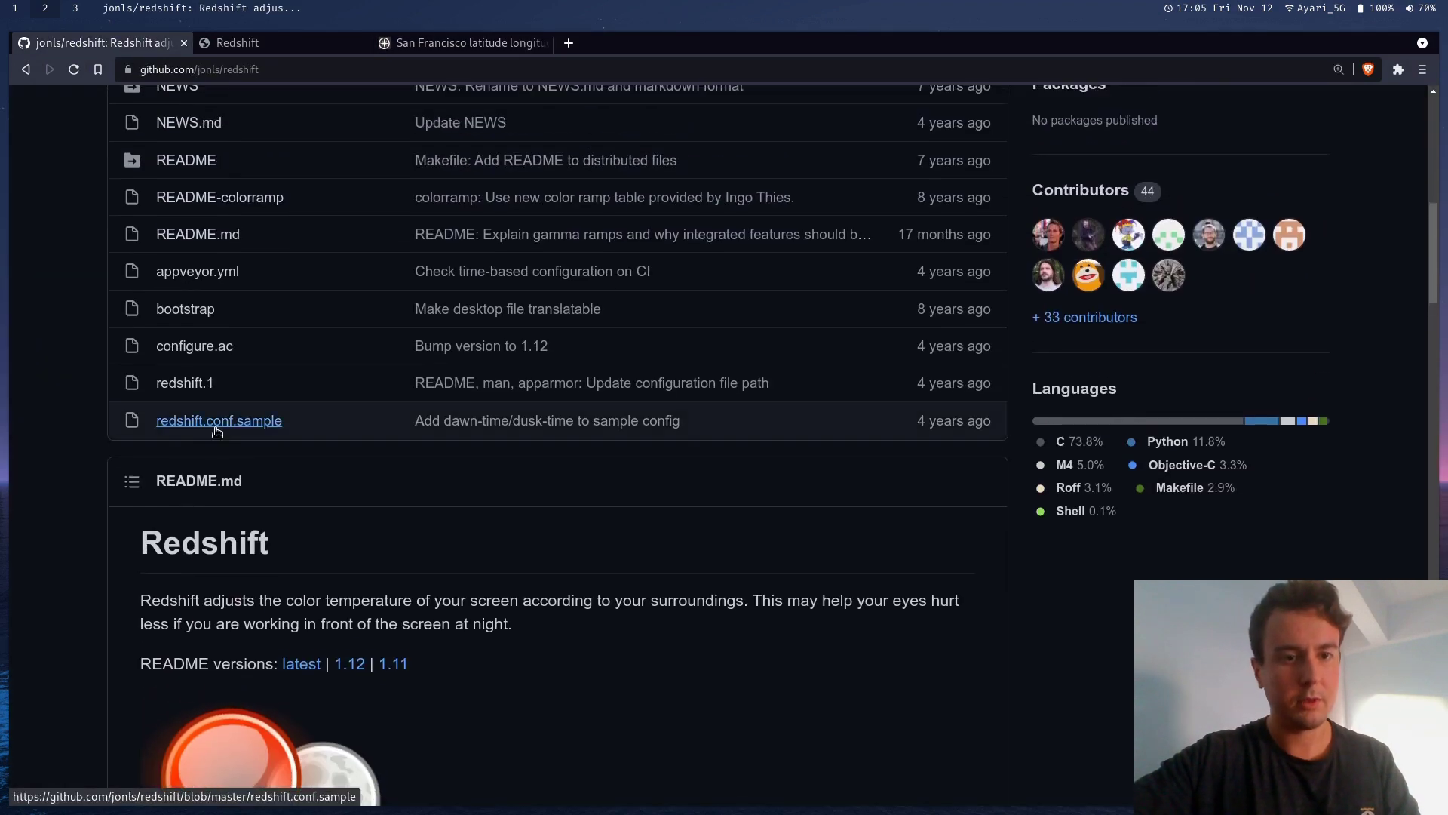
click(218, 422)
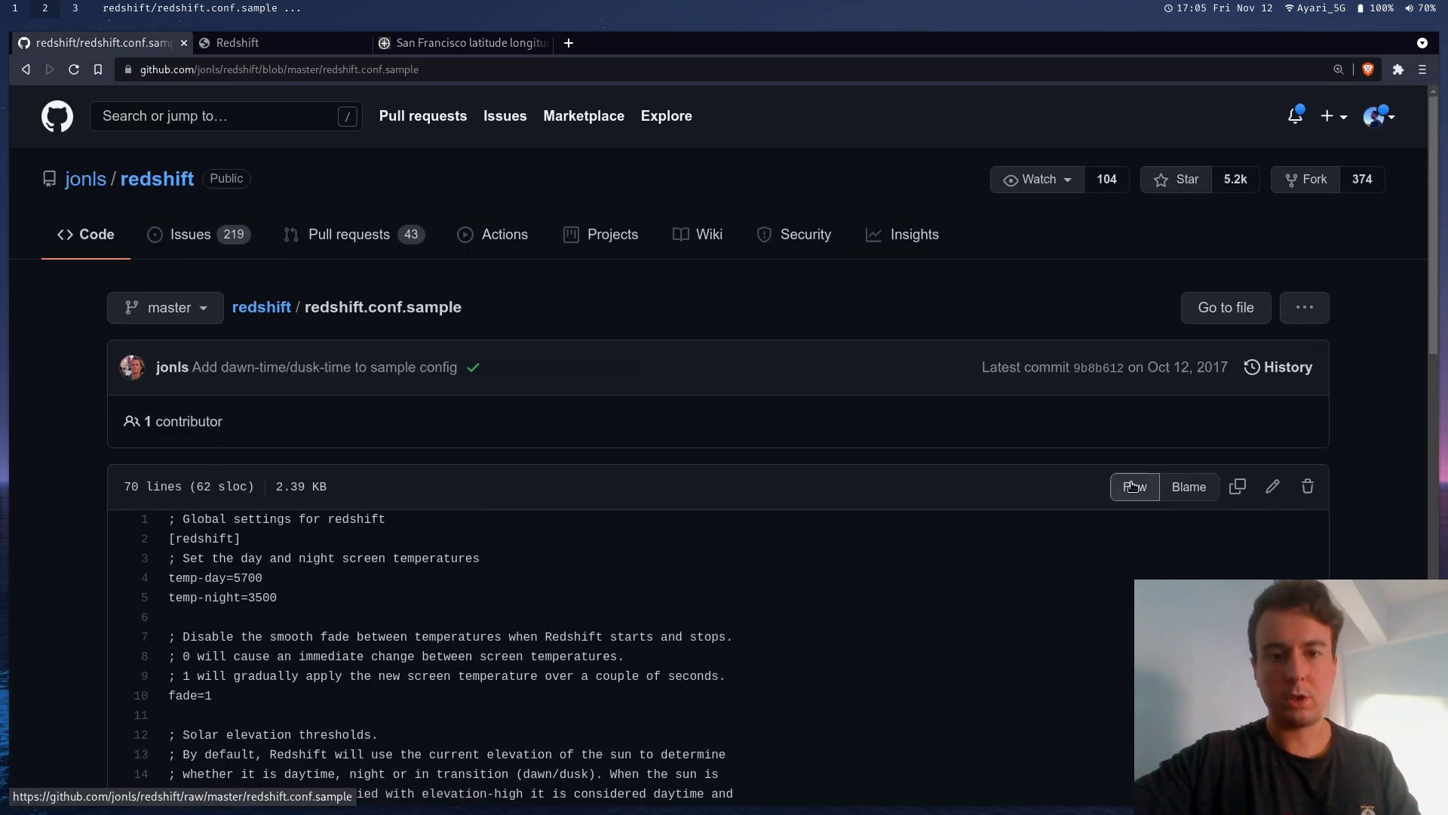
click(1133, 487)
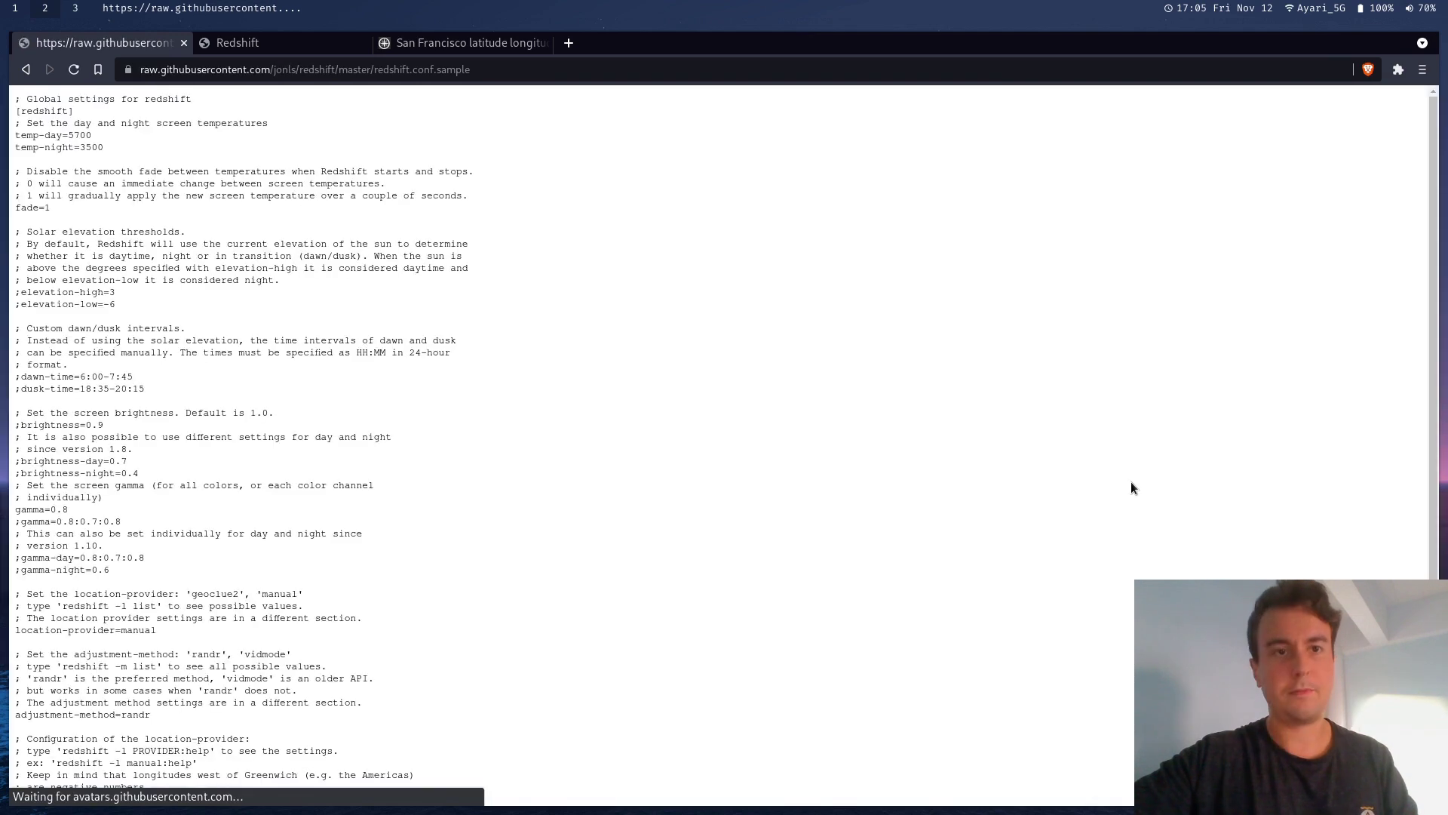
Step: Copy the whole raw sample config and paste it into the empty redshift.conf in vim
key(ctrl+a)
key(super+1)
key(i)
key(ctrl+shift+v)
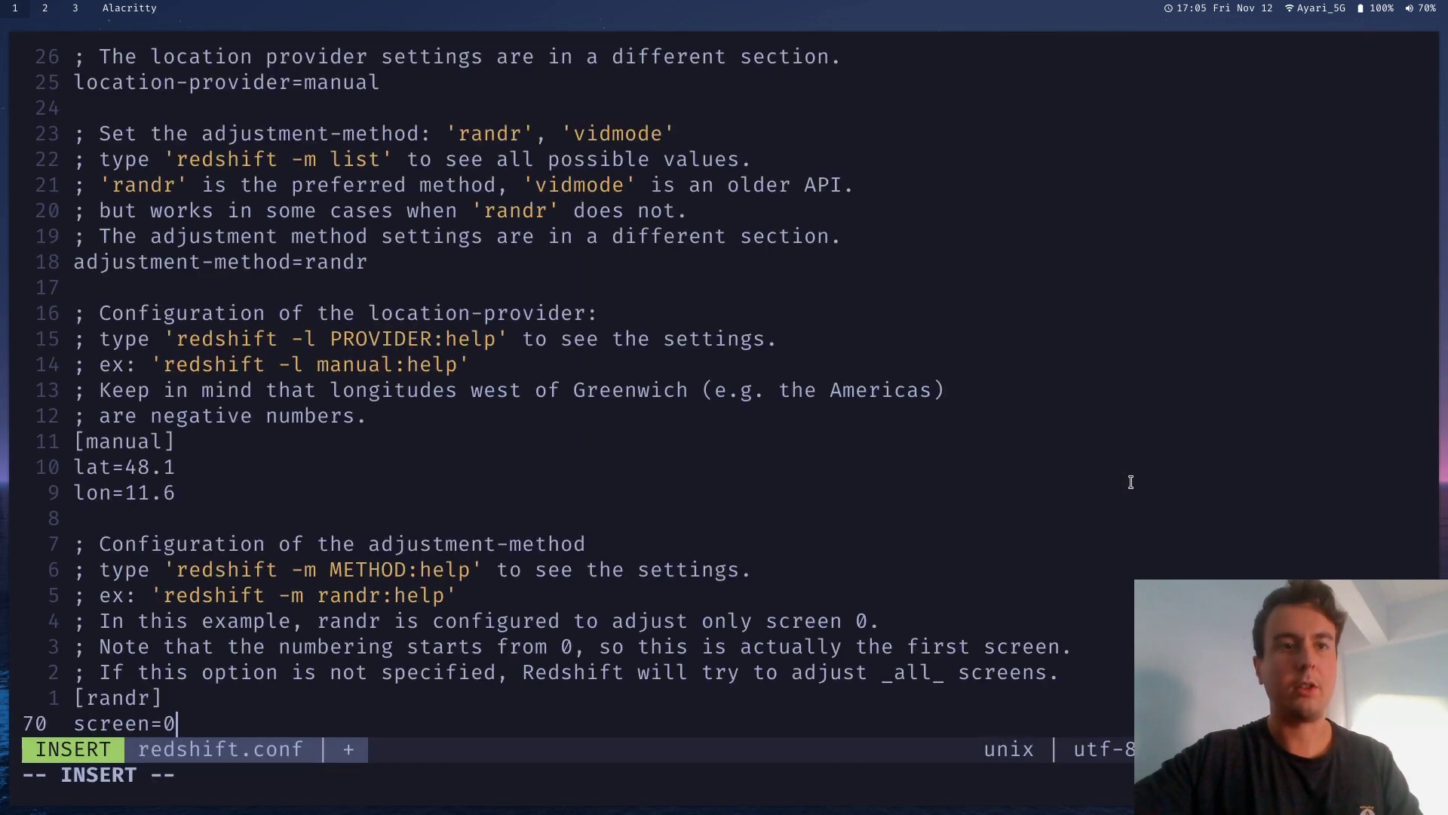
key(Escape)
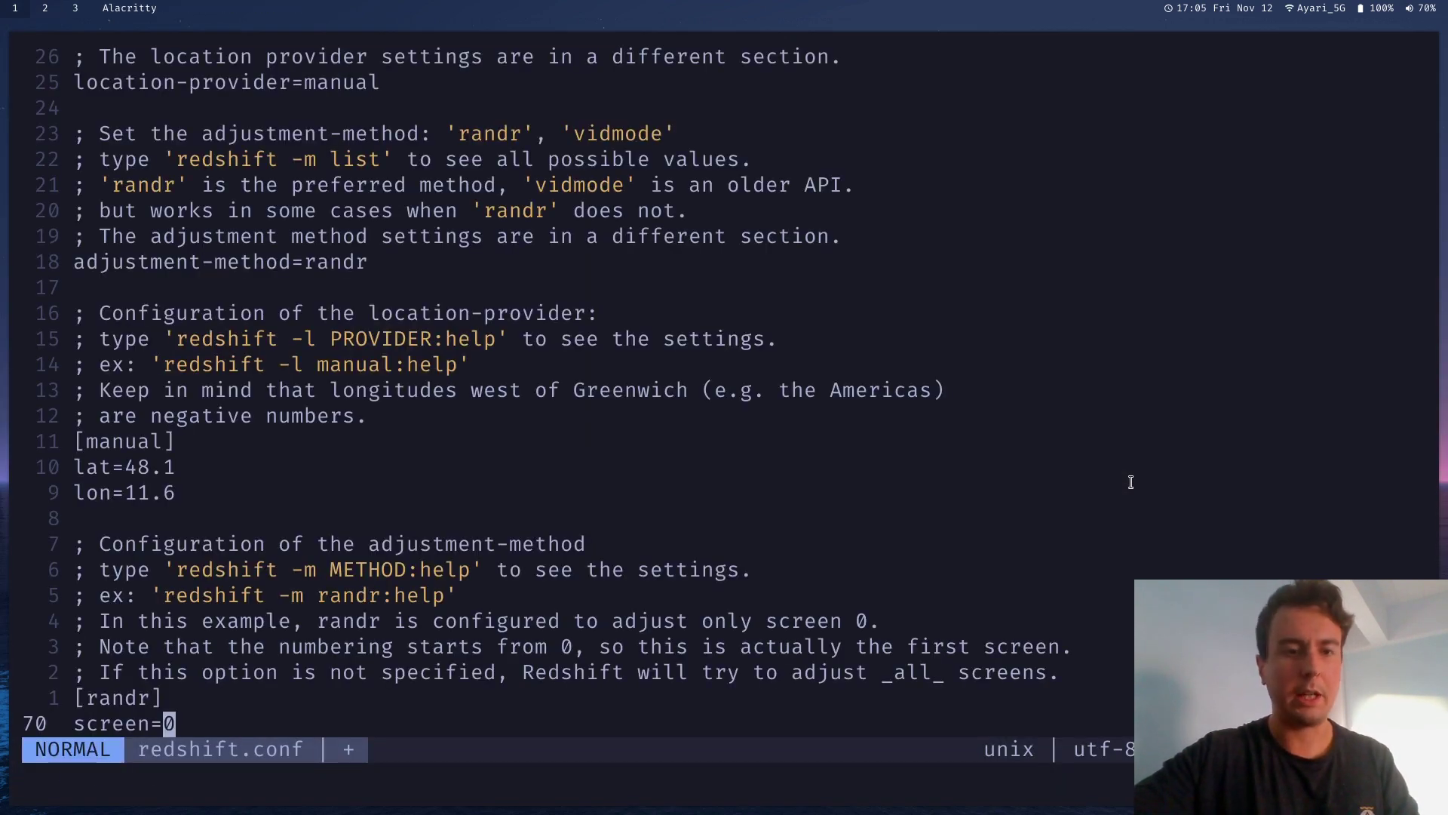
Step: Review the lat=48.1, lon=11.6 lines and the temp-day and temp-night 3500 settings
key(k)
key(k)
key(k)
key(k)
key(k)
key(k)
key(k)
key(k)
key(k)
key(k)
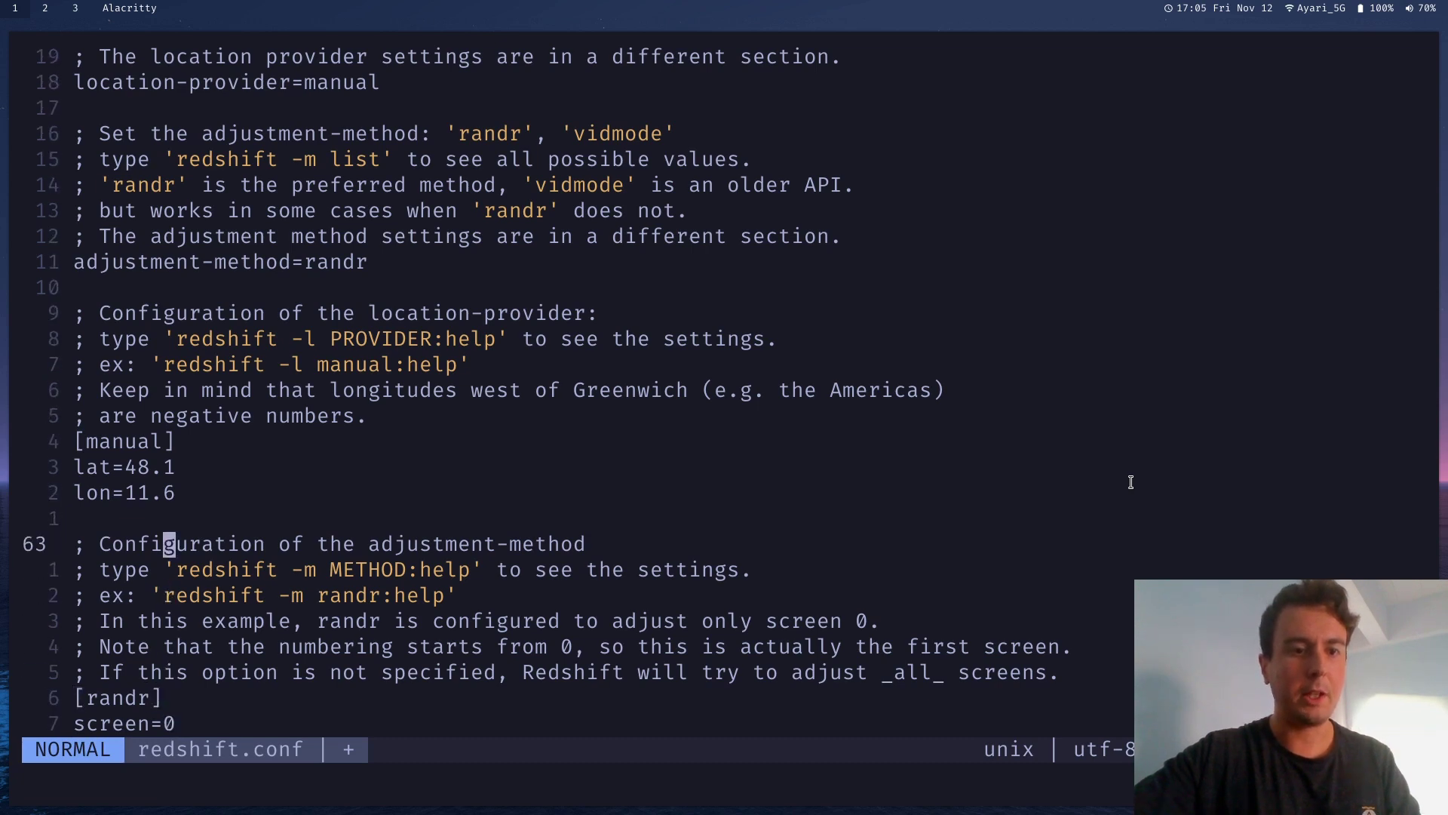
key(j)
key(k)
key(b)
key(b)
key(b)
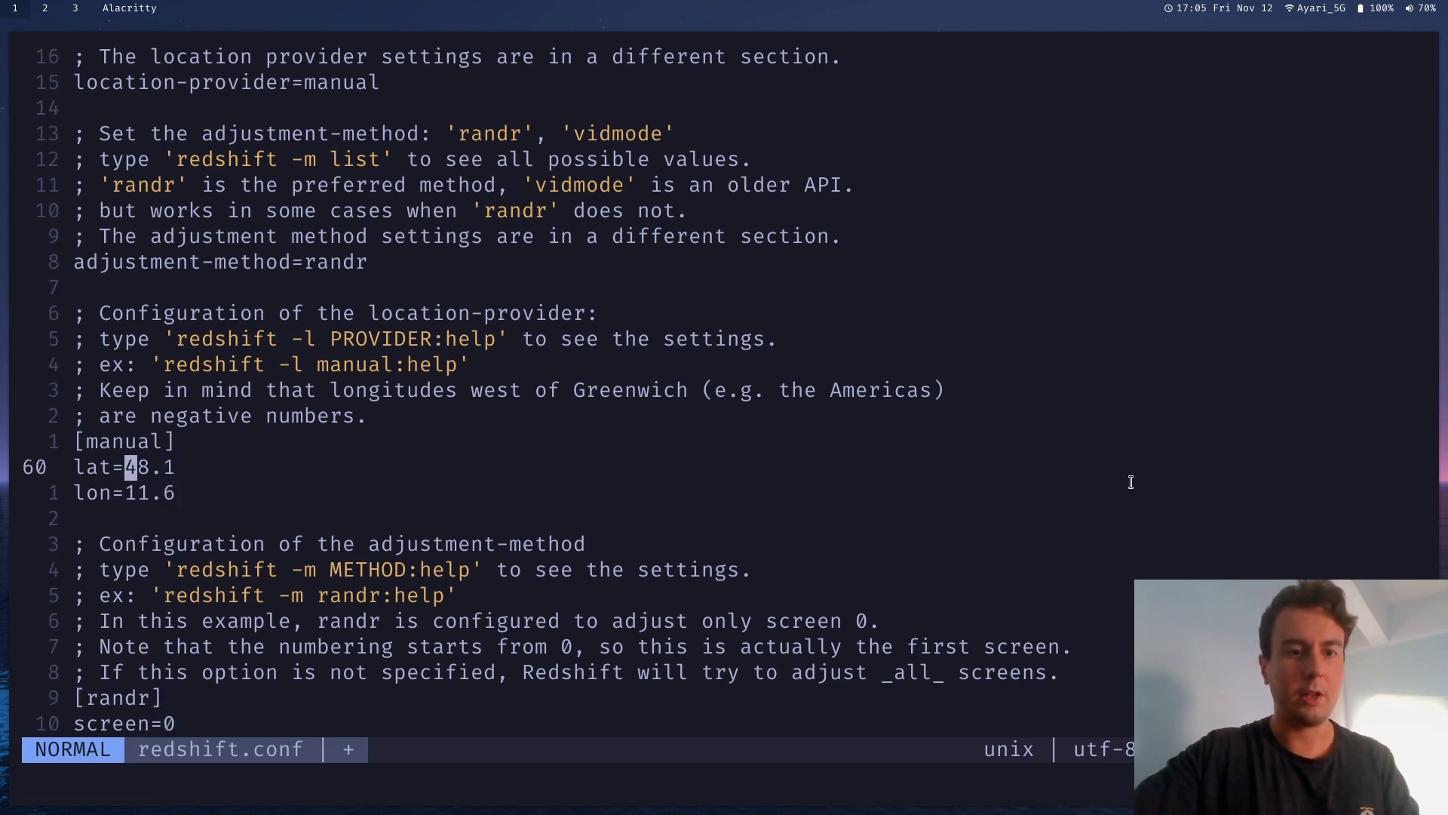
key(g)
key(g)
key(j)
key(j)
key(j)
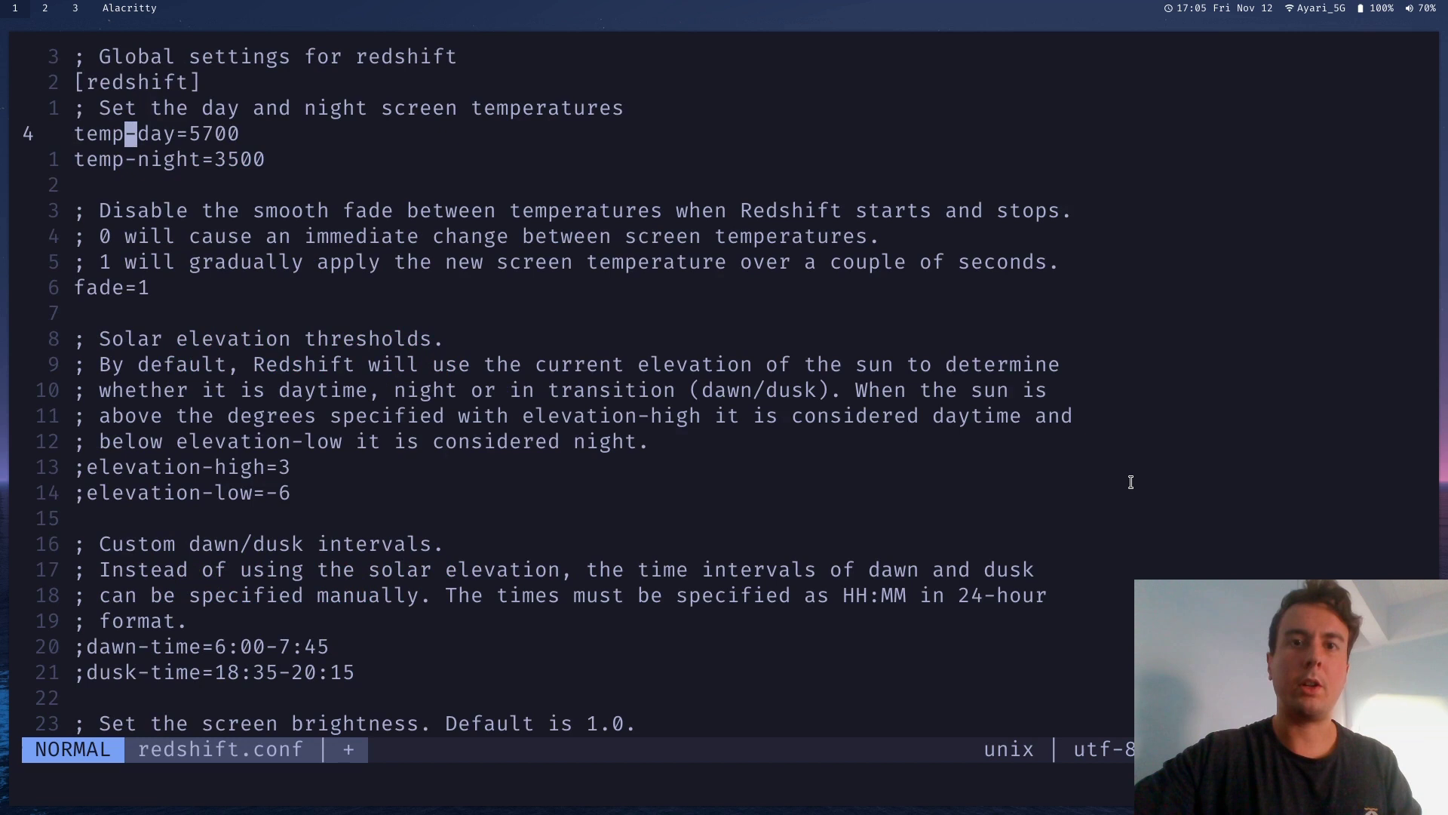
key(k)
key(j)
key(j)
key(l)
key(l)
key(l)
key(l)
key(l)
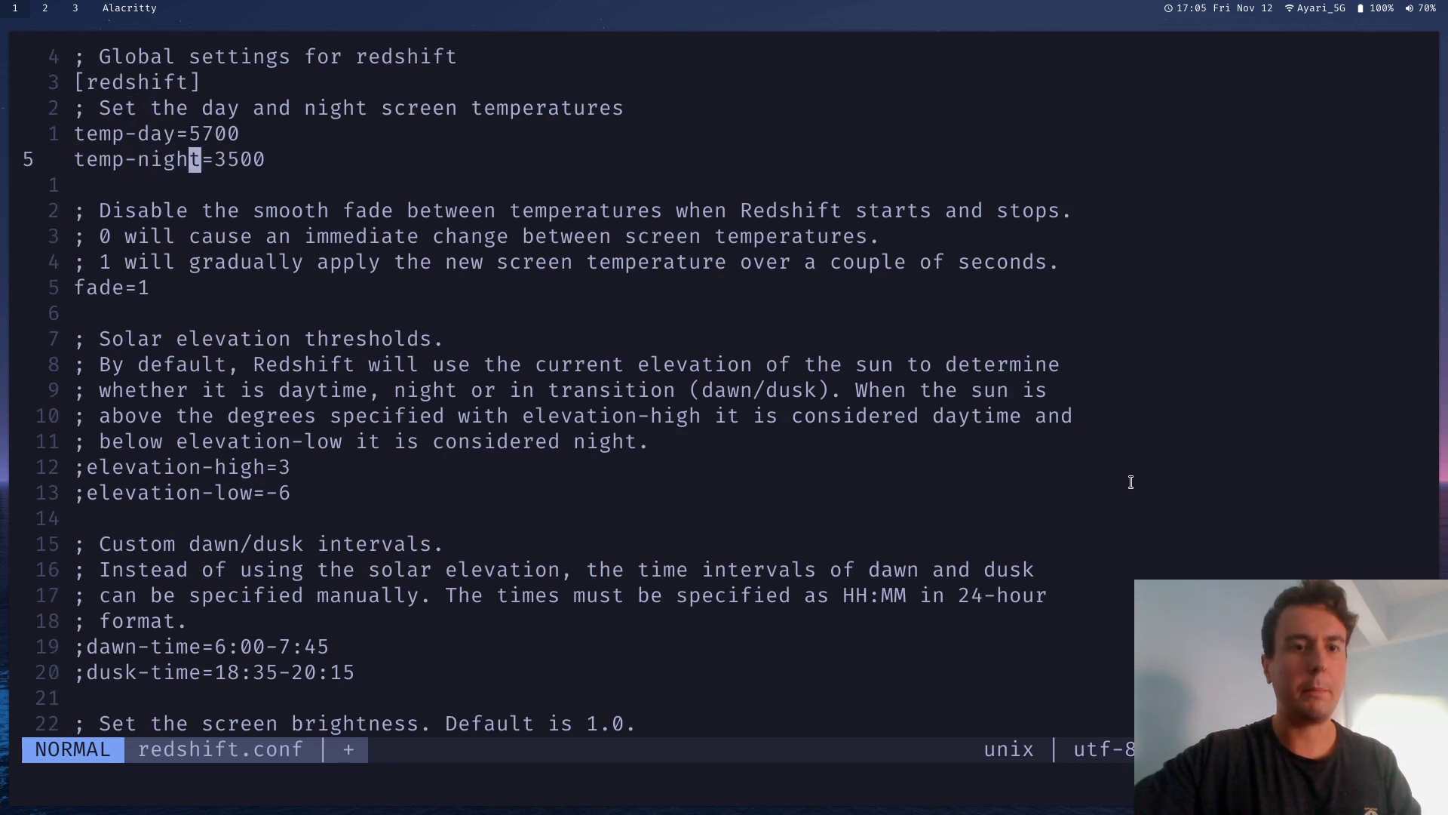
key(h)
key(l)
key(k)
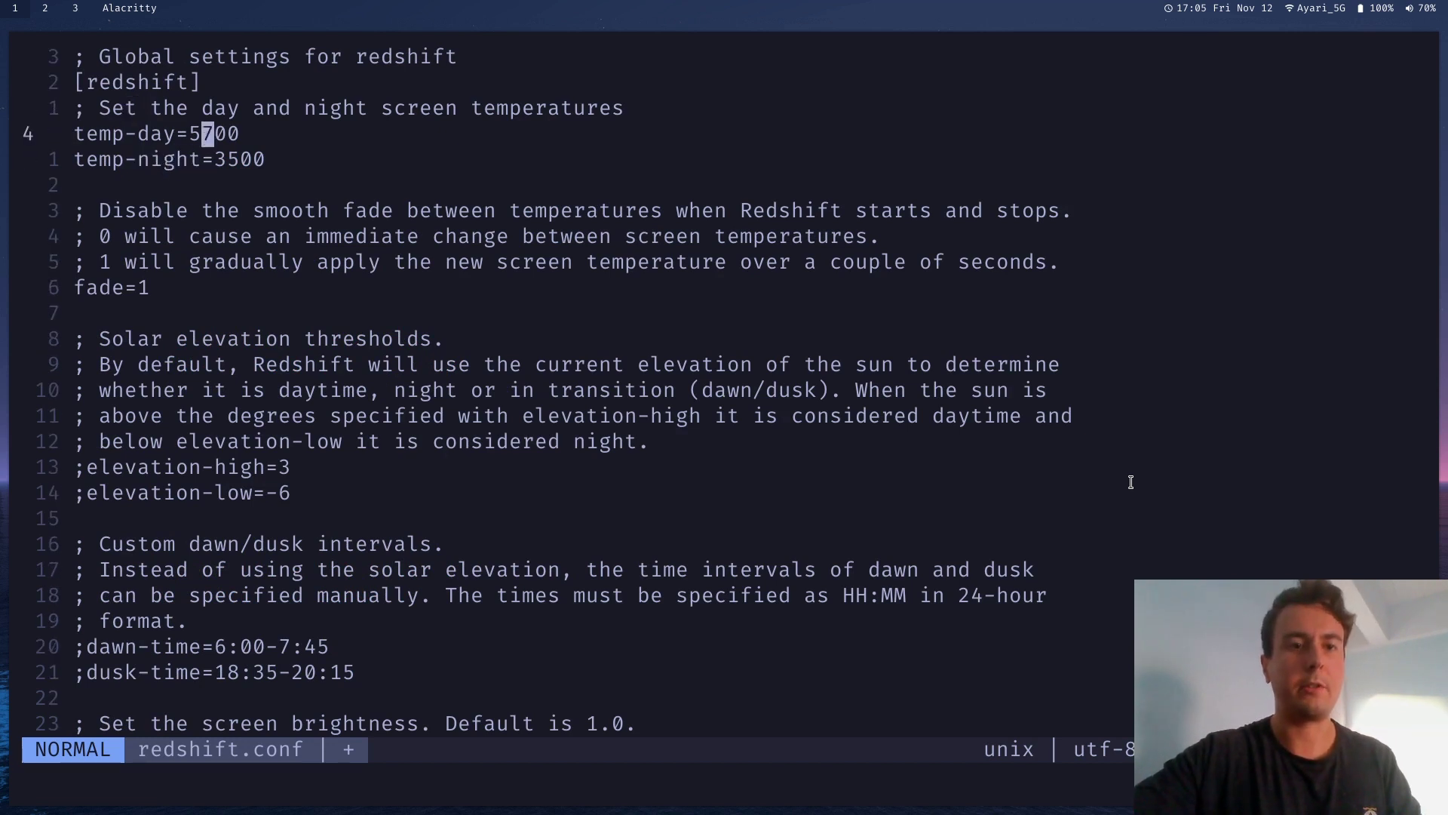
key(j)
key(l)
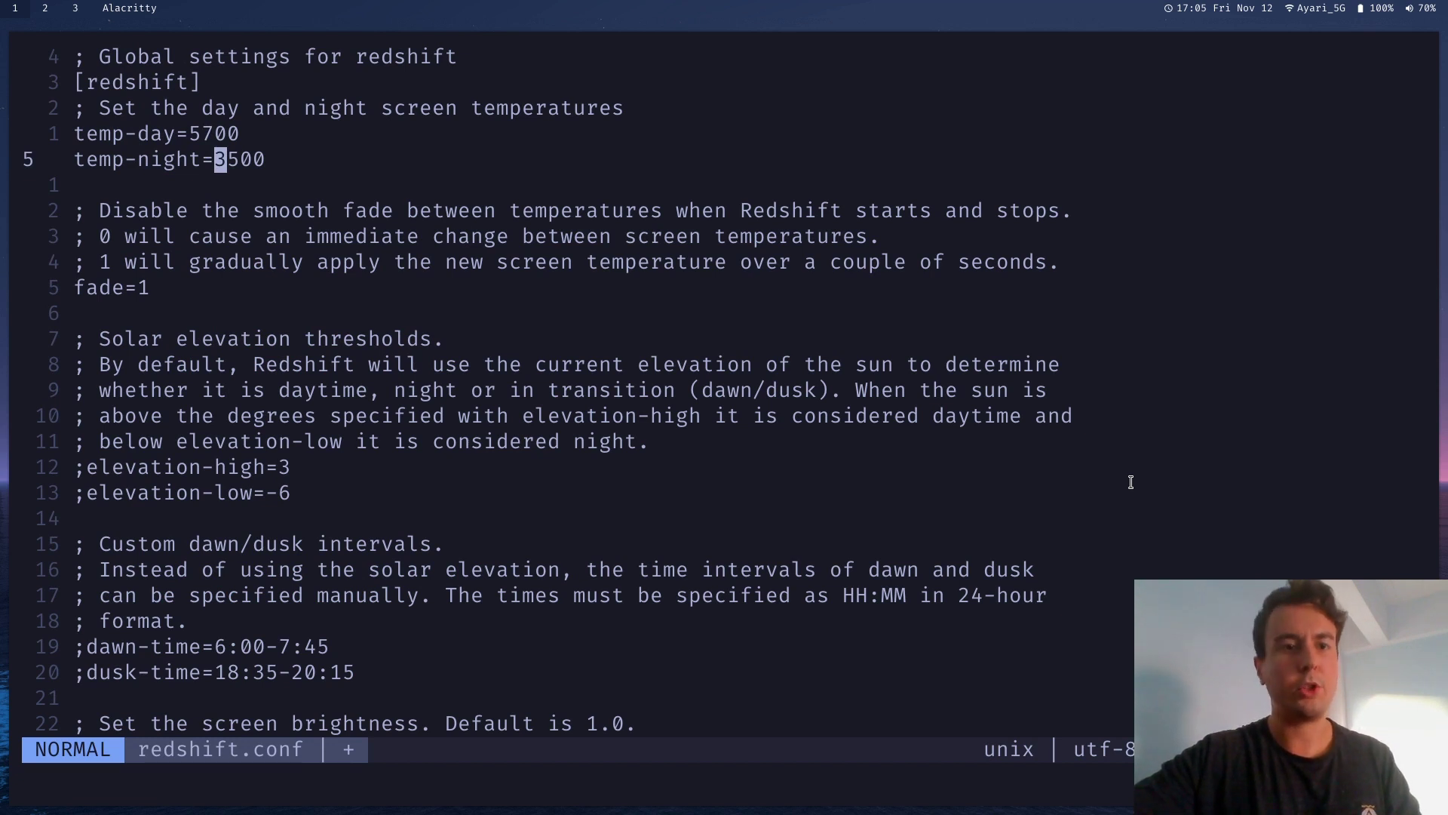
Step: Page through the global settings down to the adjustment-method and lat=48.1 location lines
key(4)
key(k)
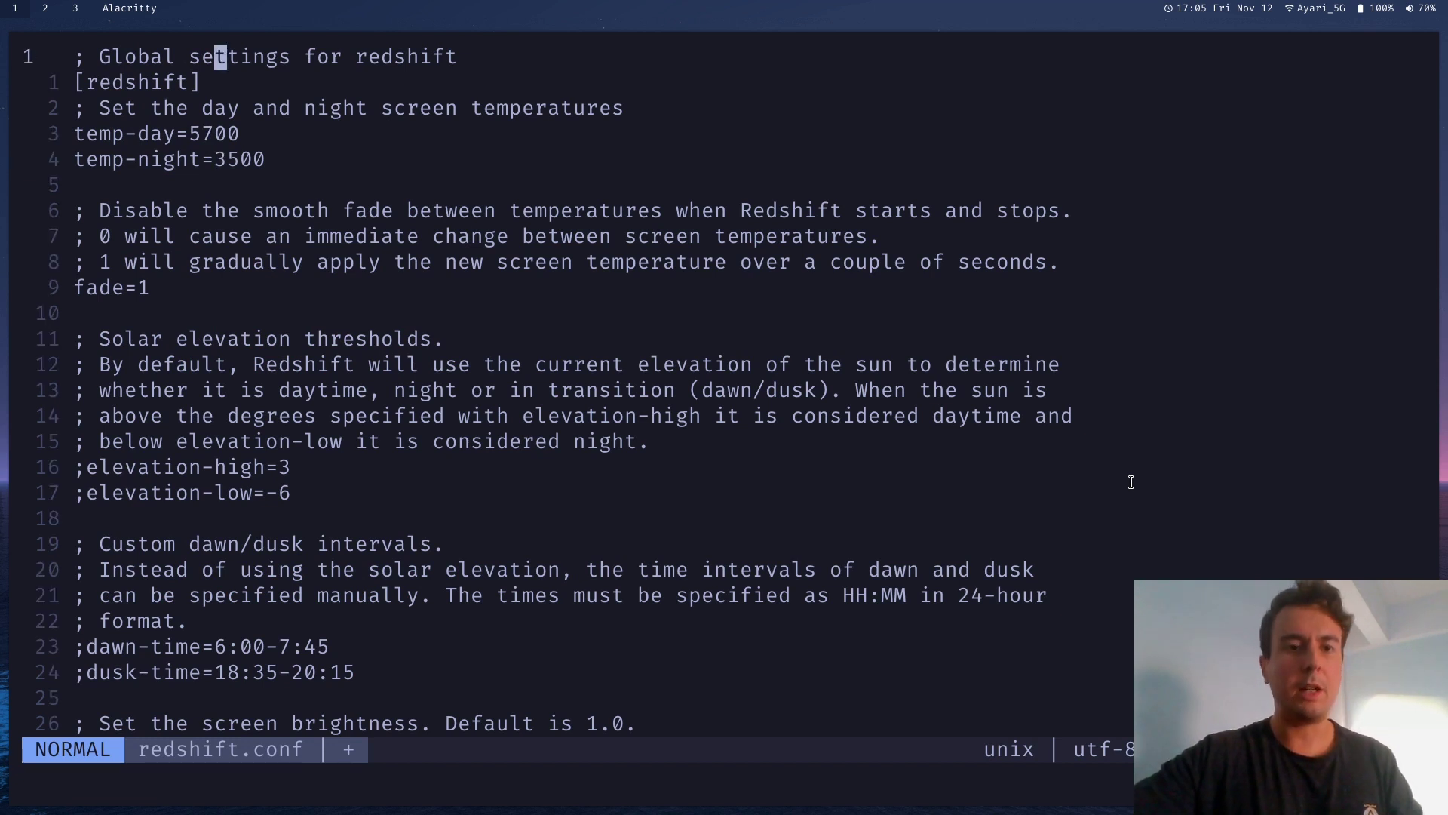
key(ctrl+d)
key(ctrl+d)
key(ctrl+d)
key(ctrl+d)
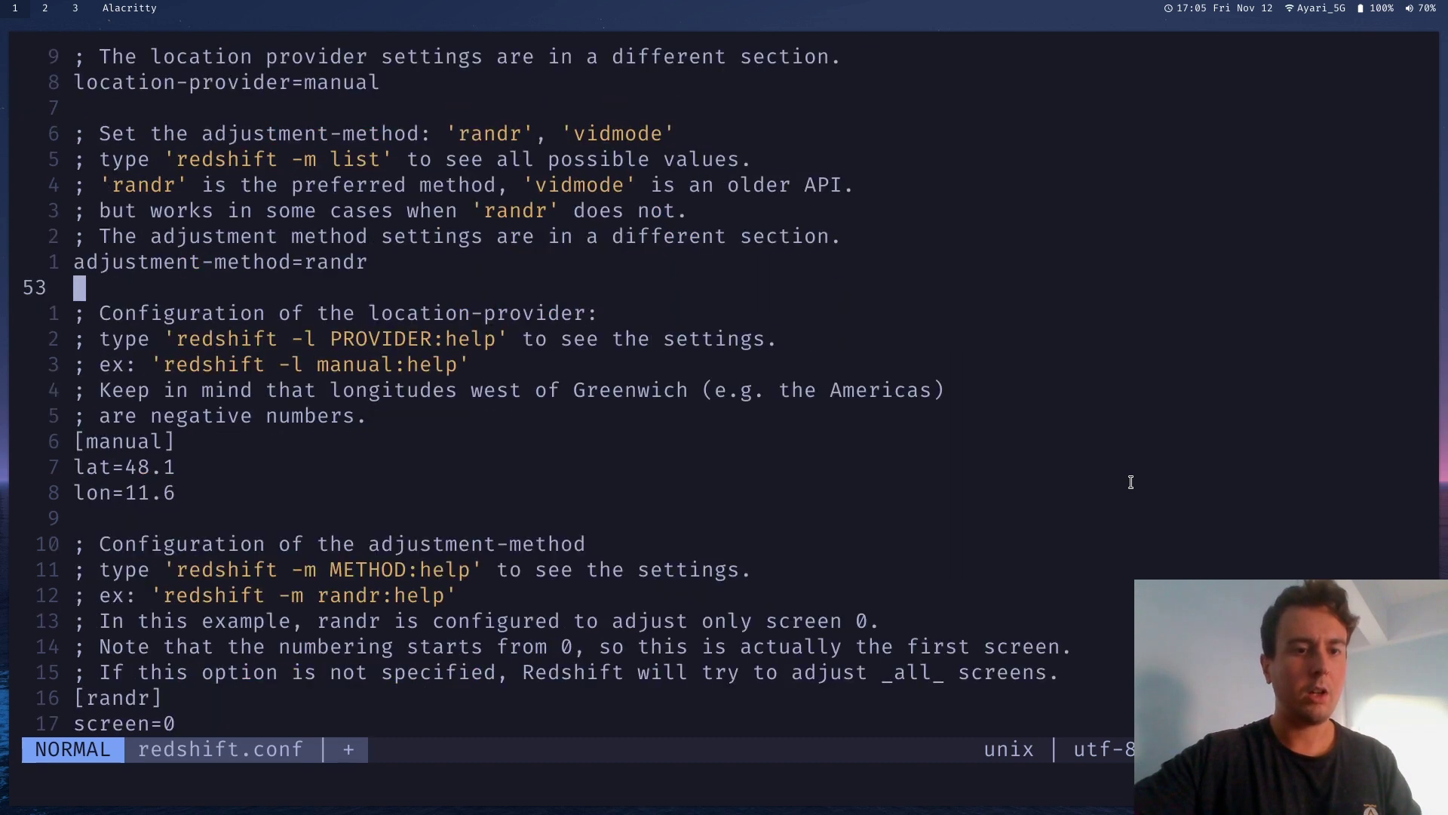
key(j)
key(j)
key(j)
key(j)
key(j)
key(j)
key(j)
key(j)
key(j)
key(j)
key(j)
key(j)
key(j)
key(j)
key(j)
key(j)
key(k)
key(k)
key(k)
key(k)
key(k)
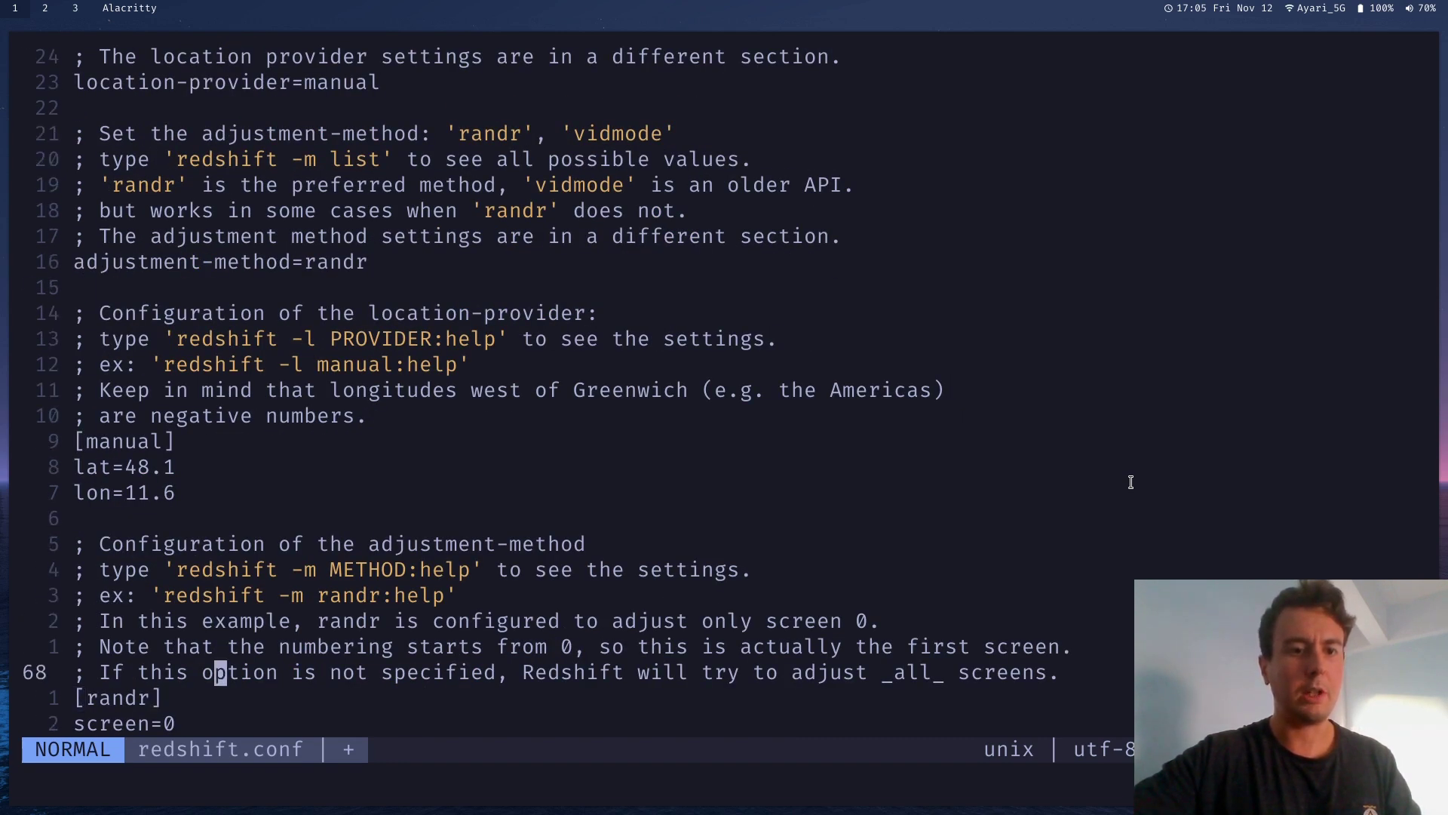
key(k)
key(k)
key(k)
key(k)
key(0)
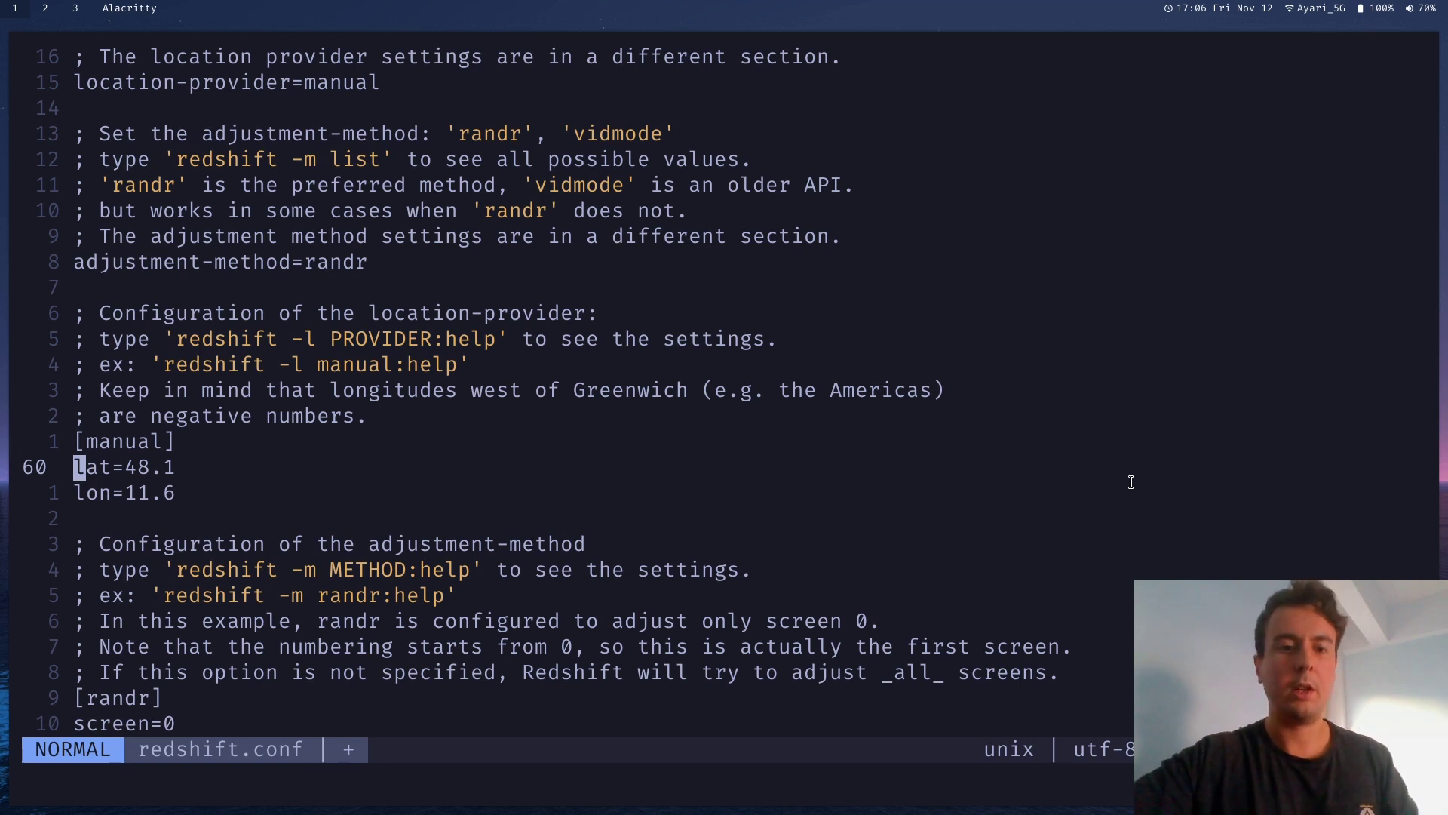
Step: Move to the lon=11.6 line in the [manual] section of redshift.conf
key(j)
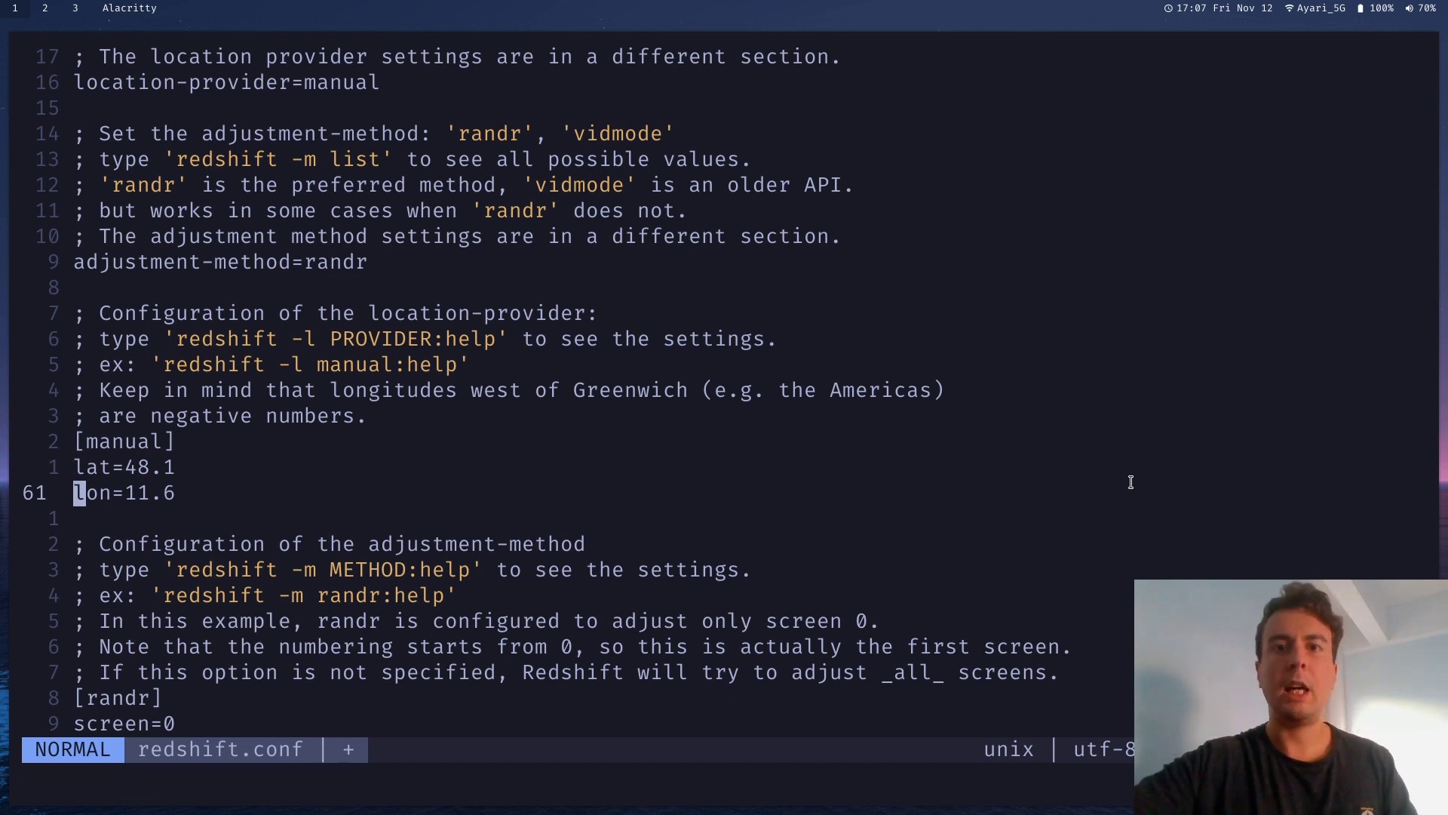
Step: Save redshift.conf with :wq, then delete .config/redshift/redshift.conf with rm
text(:wq)
key(Return)
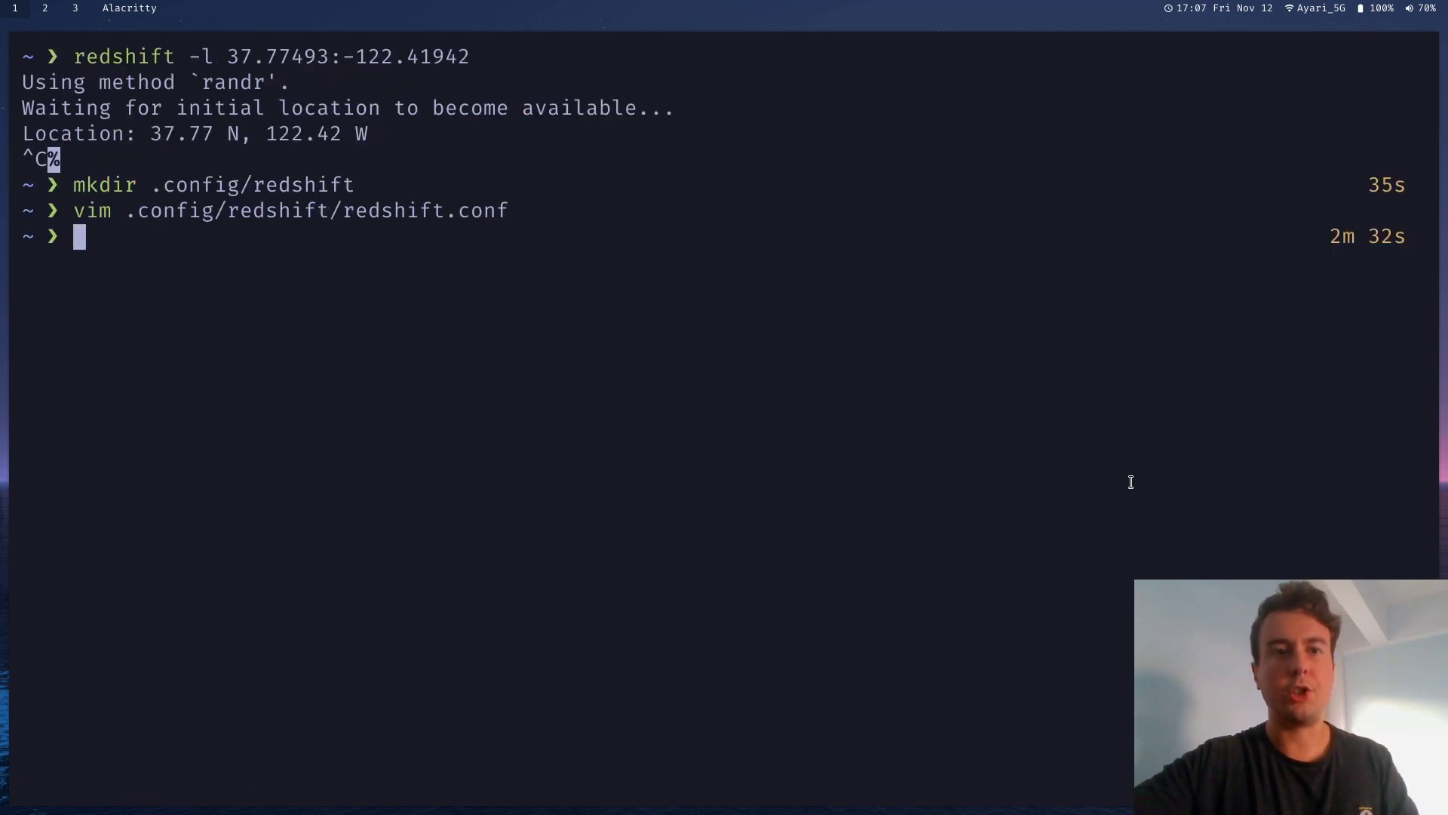
text(rm .c)
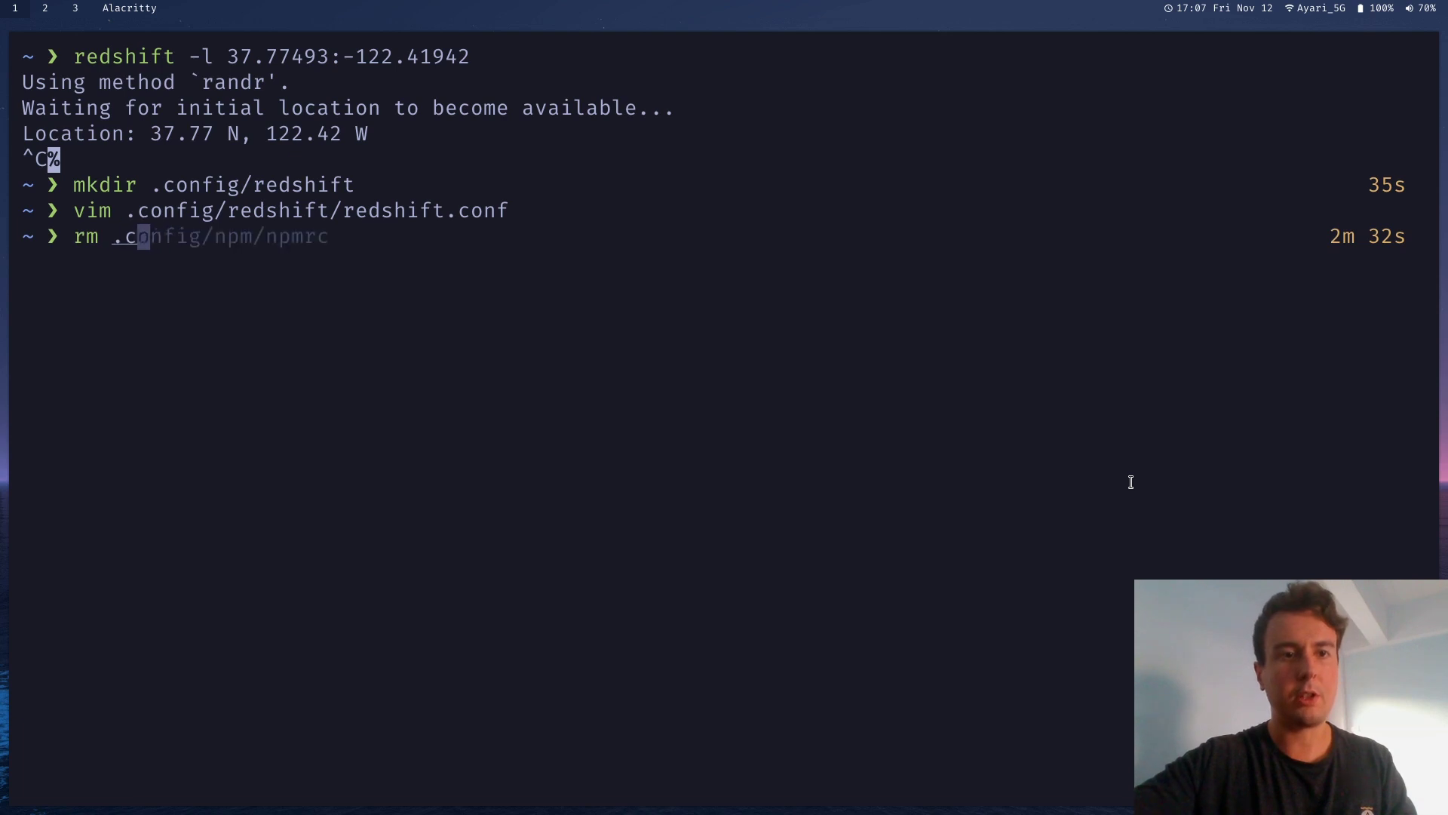
text(onfig/redshift/)
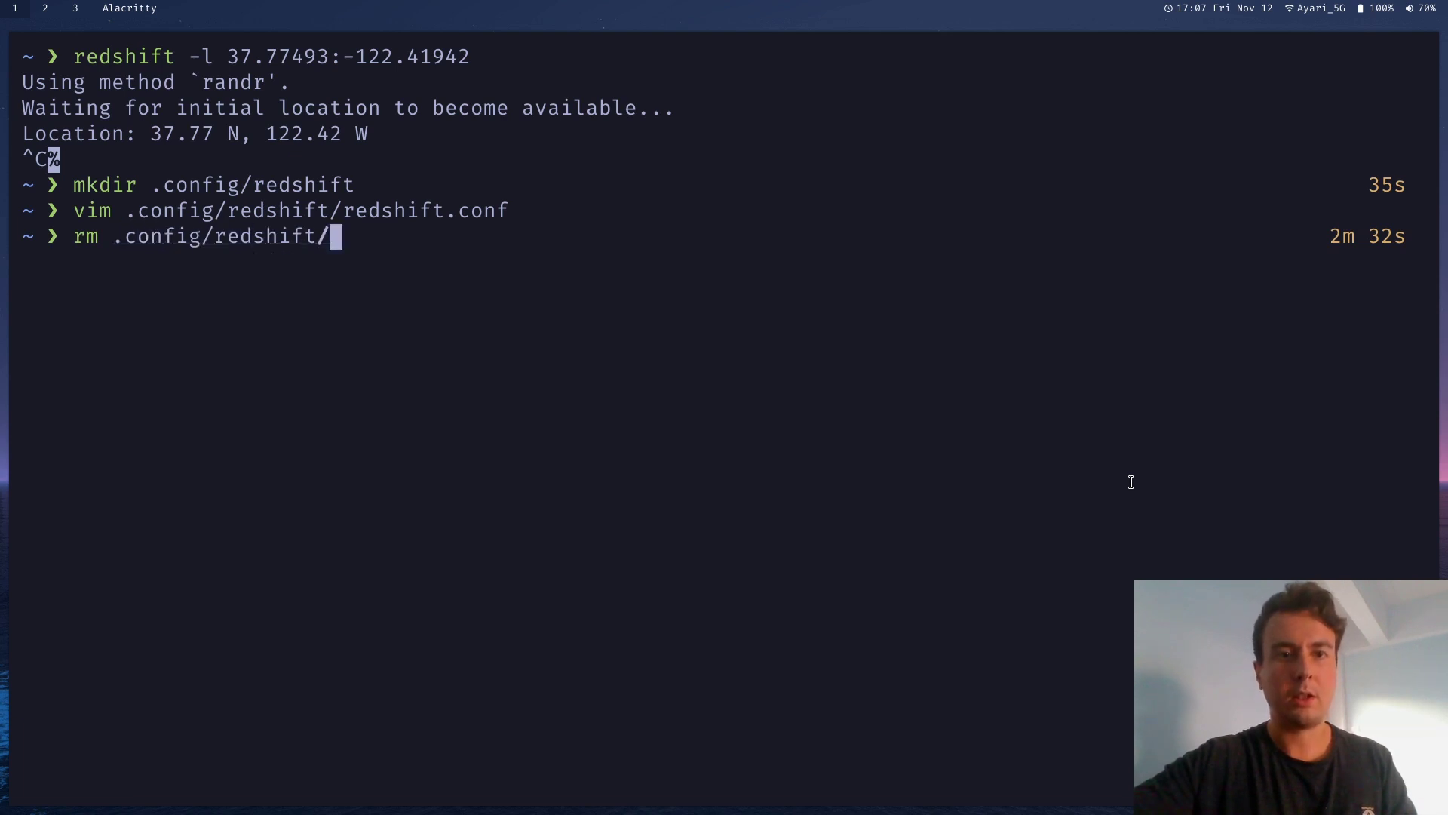
text(red)
key(Tab)
key(Return)
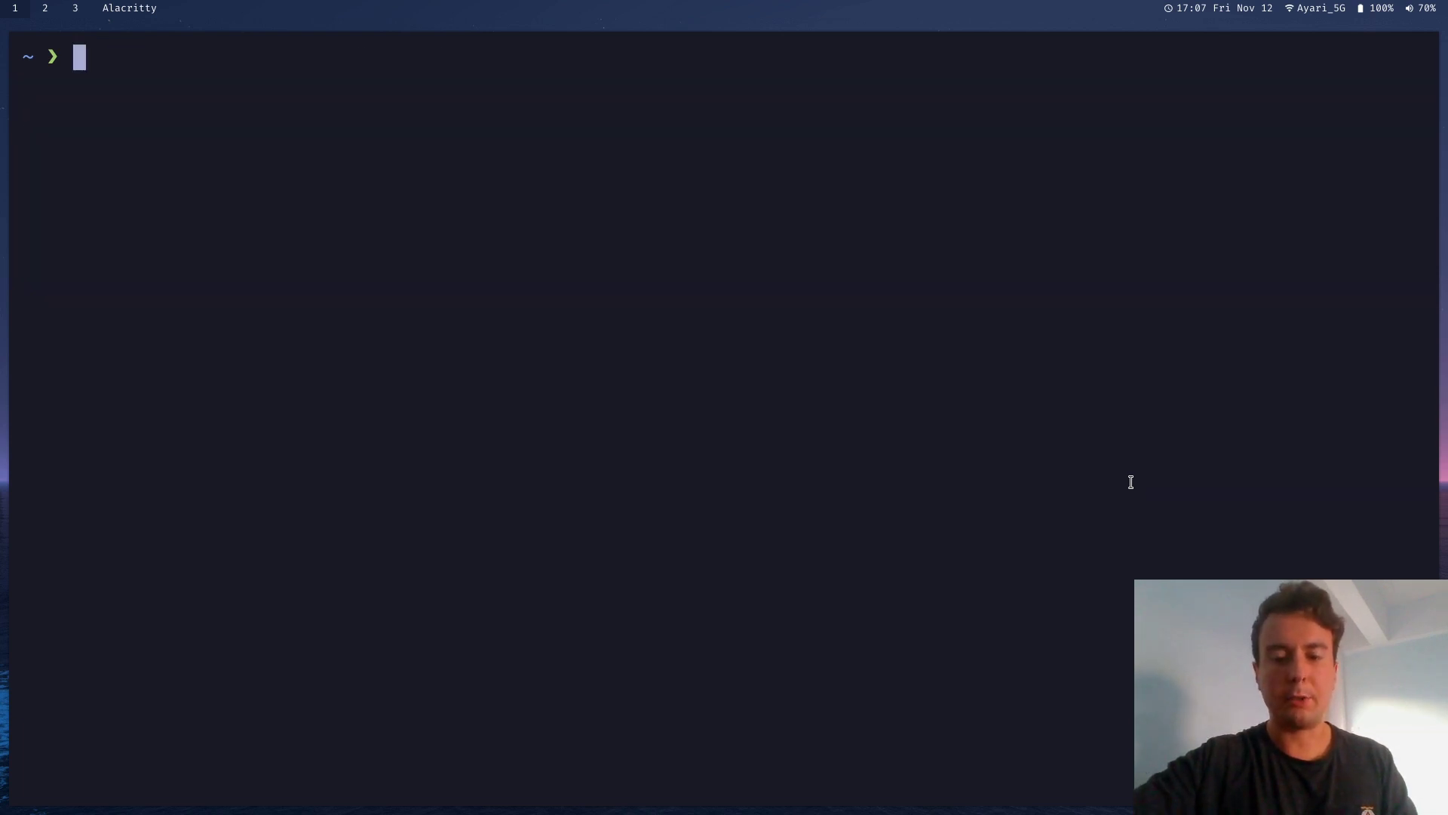
Step: Discard a typed geoclue install command and type redshift at the prompt instead
text(sudo pacman -S )
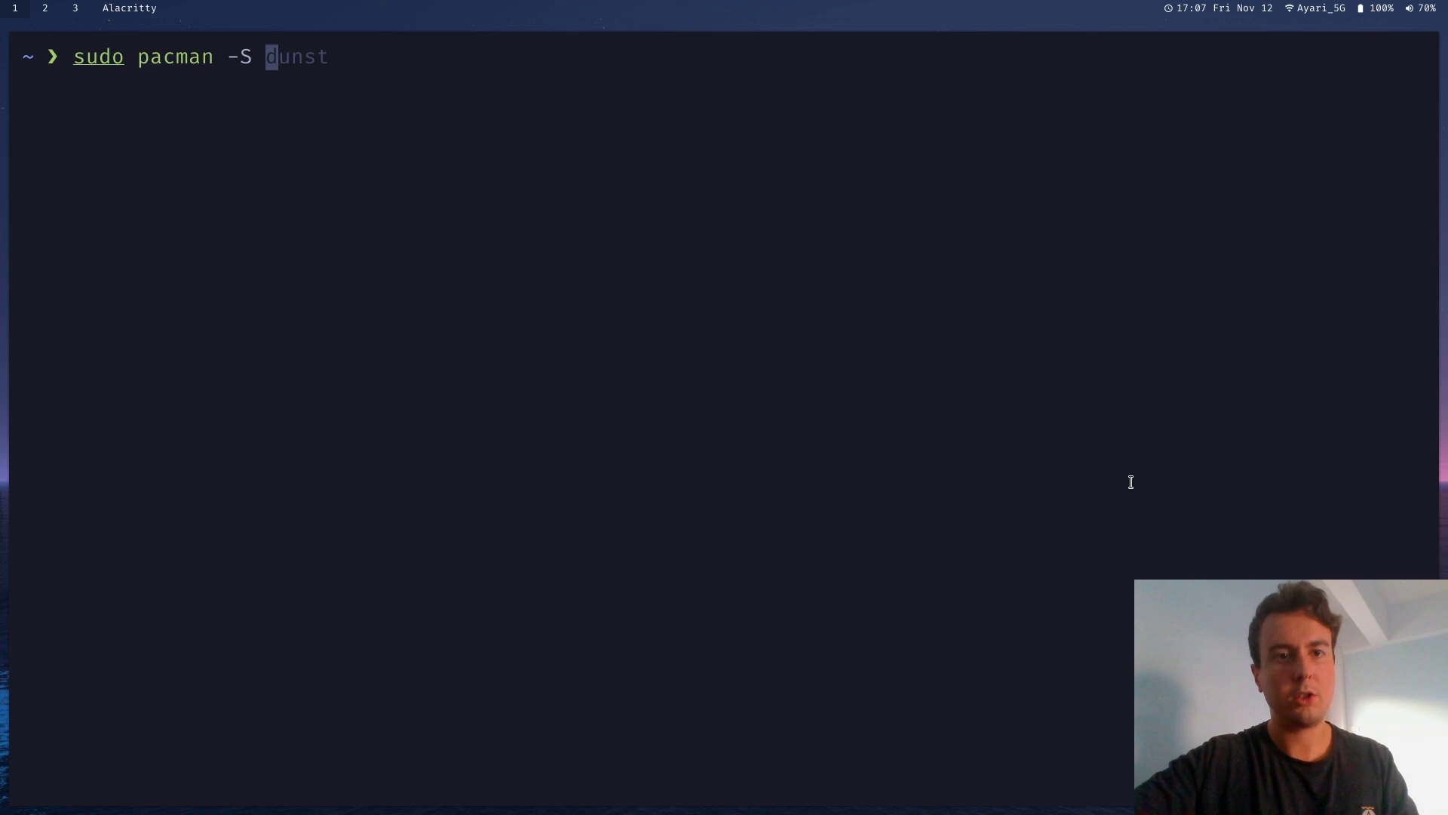
text(geoclue)
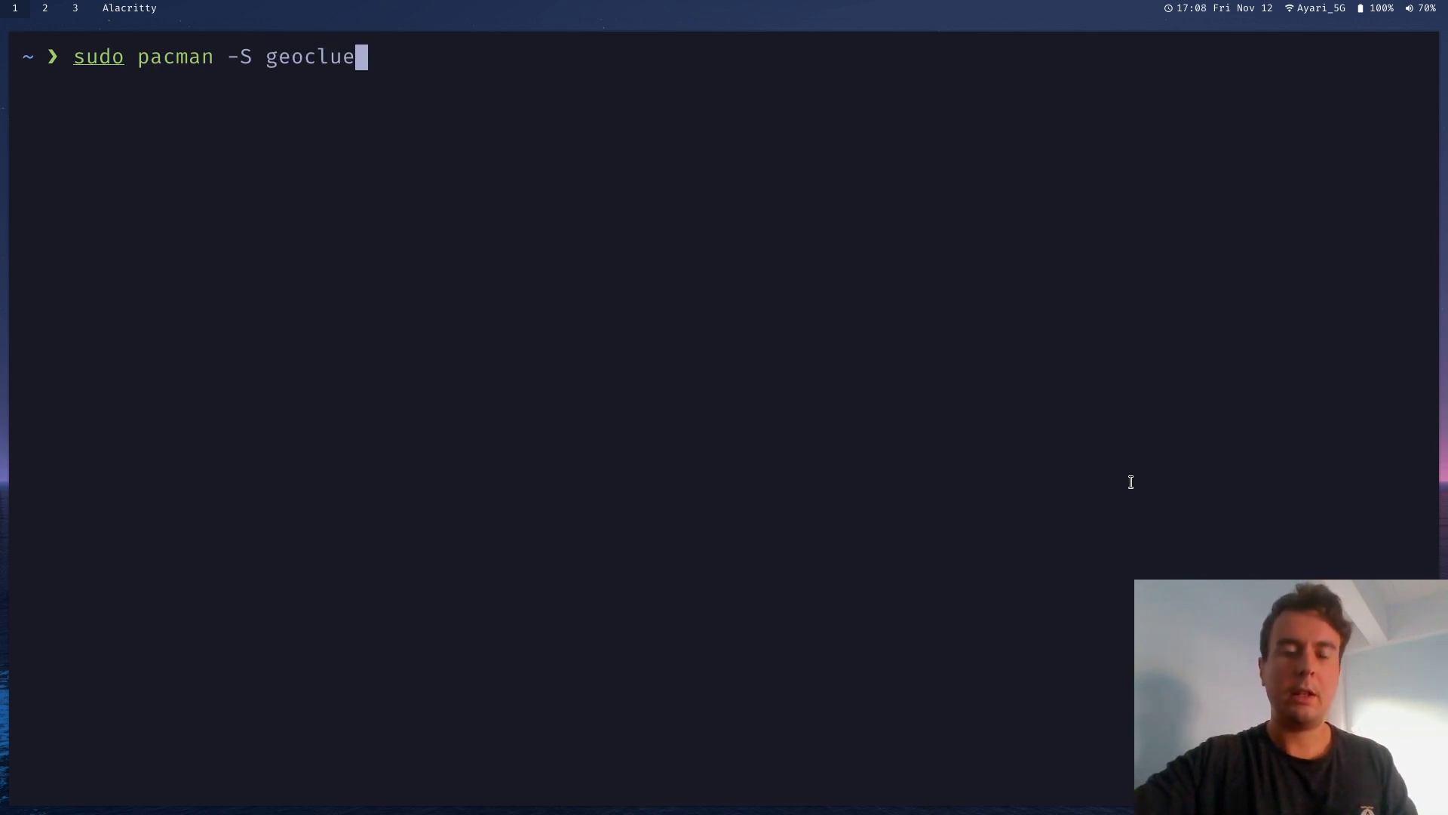
key(ctrl+u)
text(redshift)
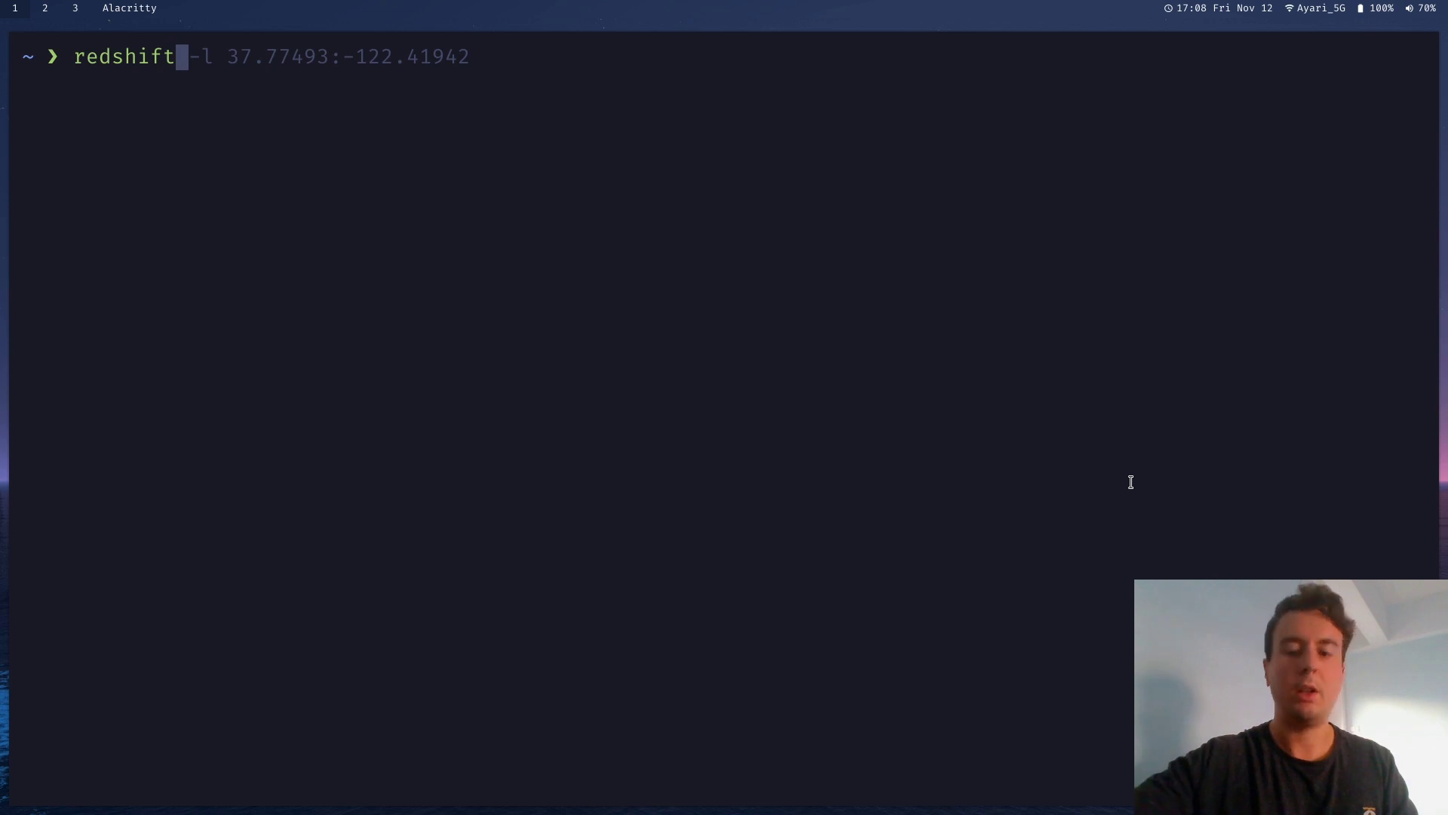
Step: Run redshift without a manual location, hitting GeoClue's AccessDenied 'Unable to get location from provider' error
key(Return)
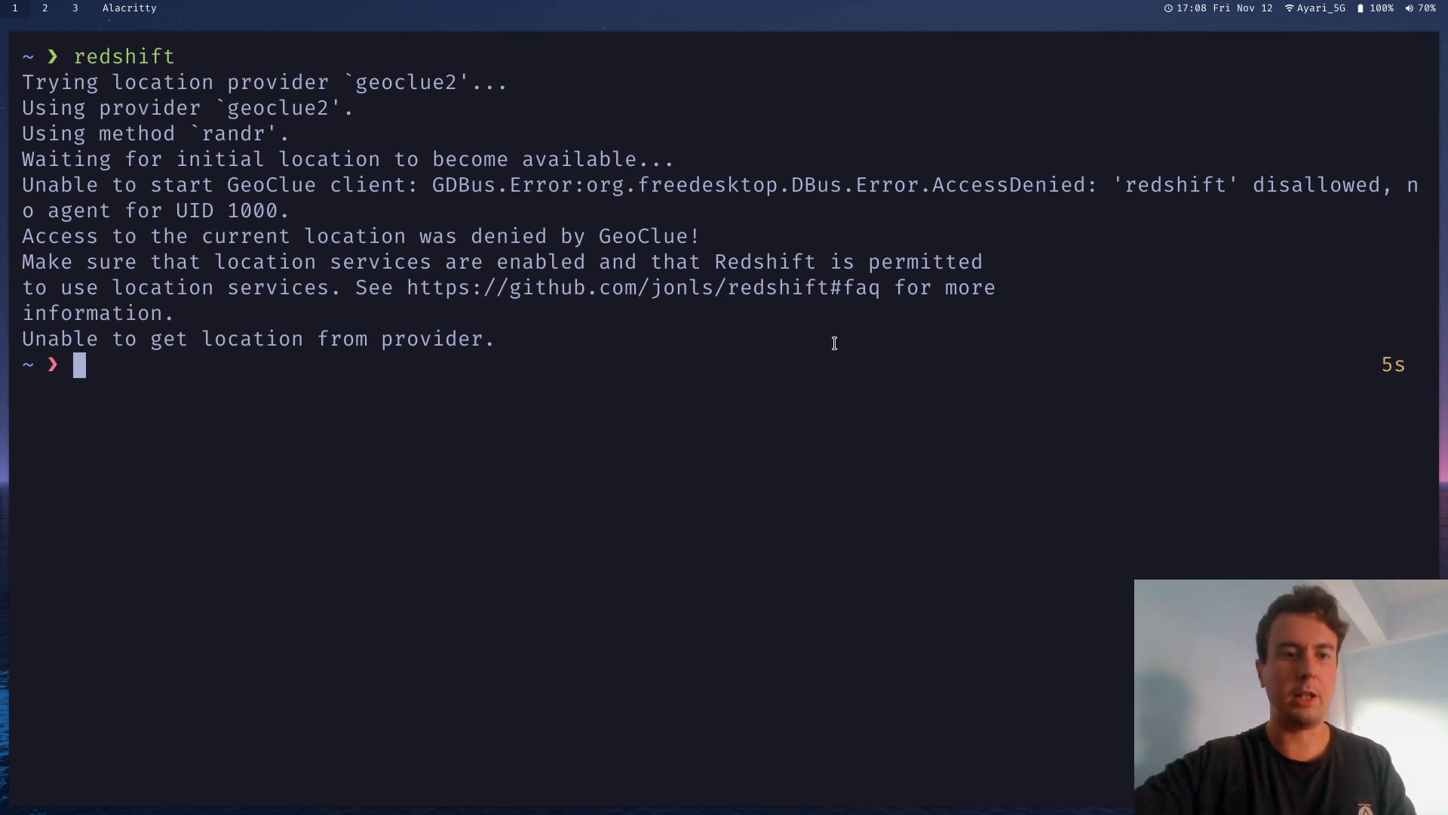
text(v)
key(BackSpace)
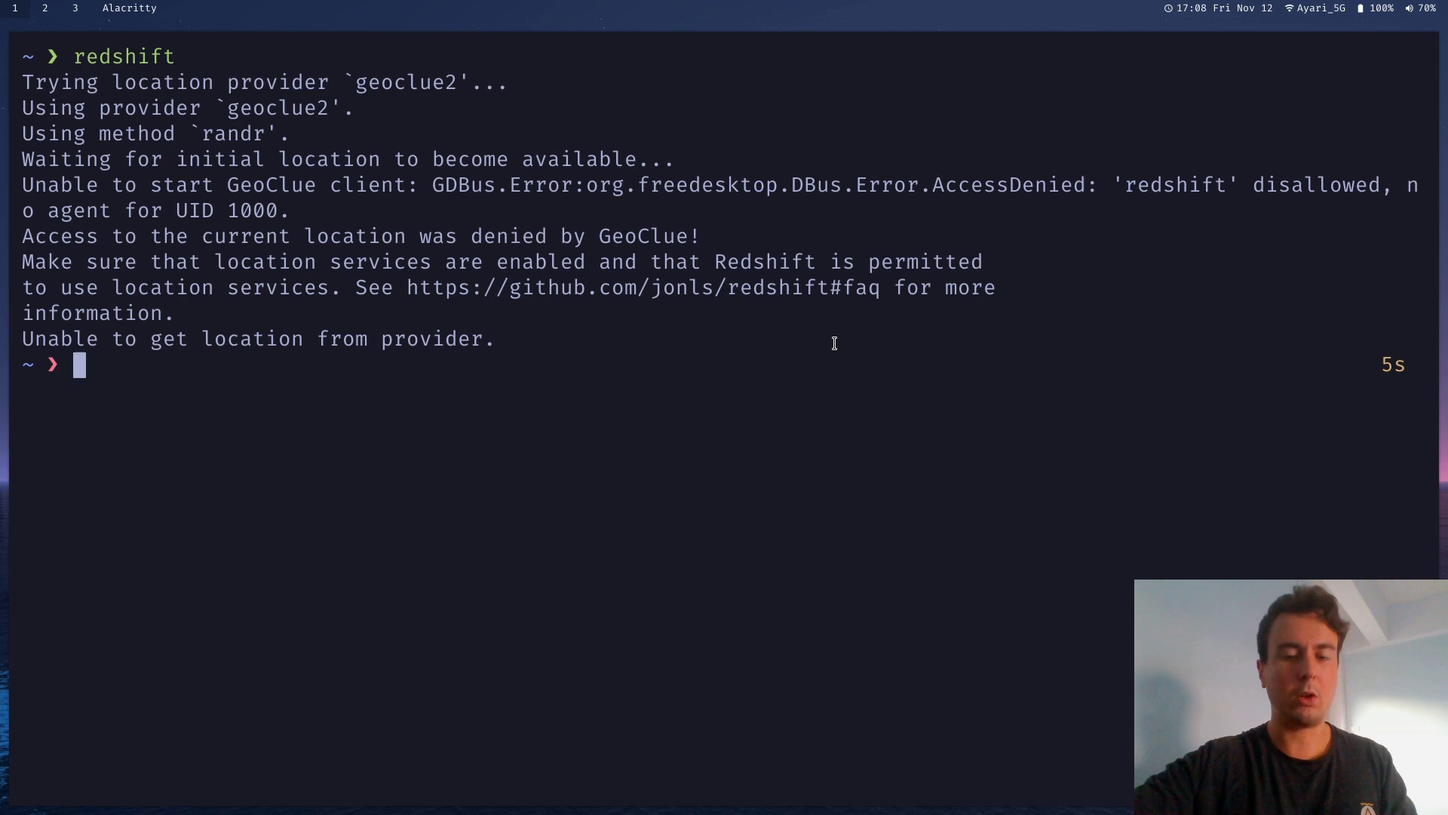
text(v)
key(BackSpace)
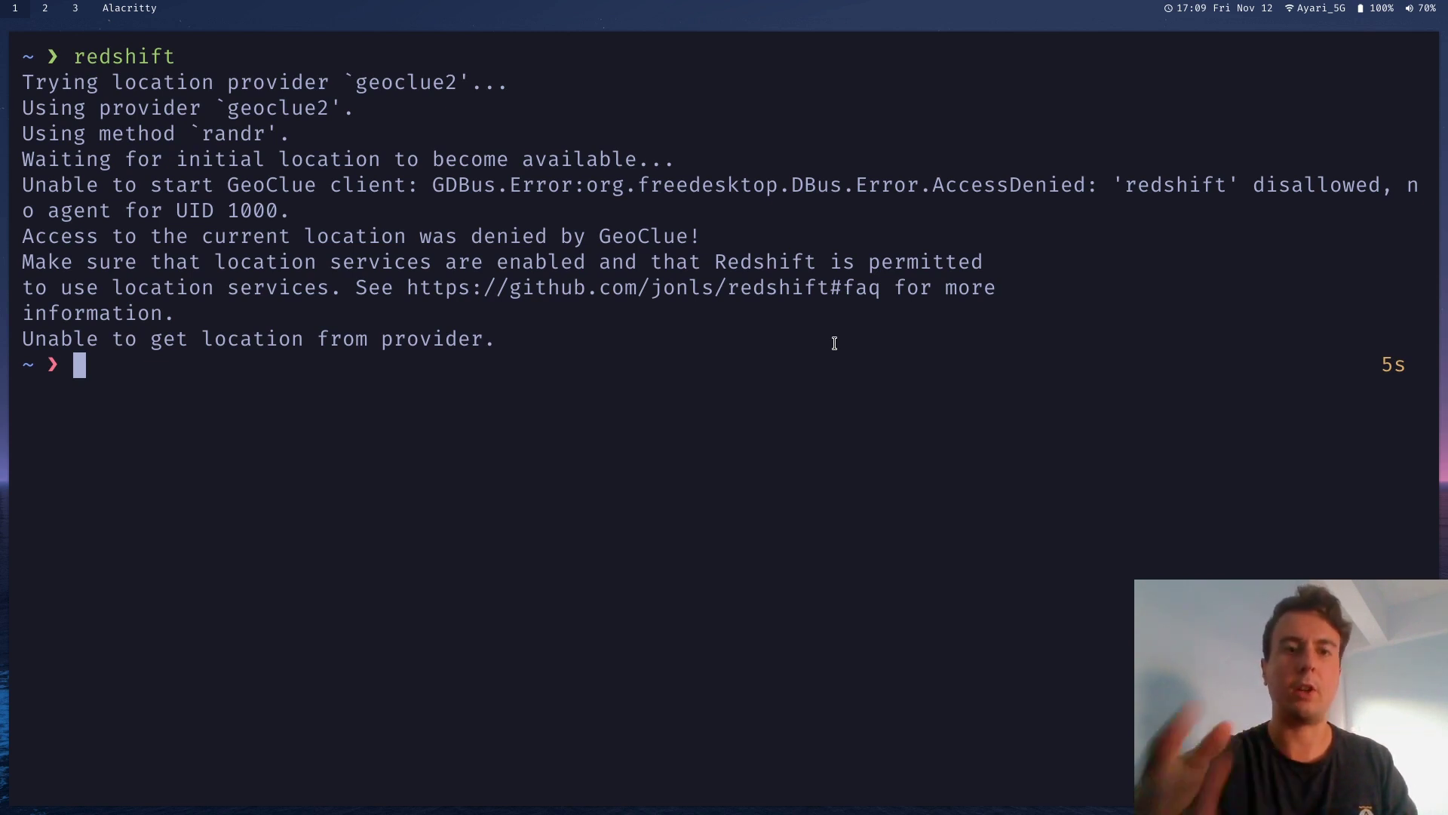
Step: Open .config/systemd/user/geoclue-agent.service in vim using the autosuggested path
text(vim )
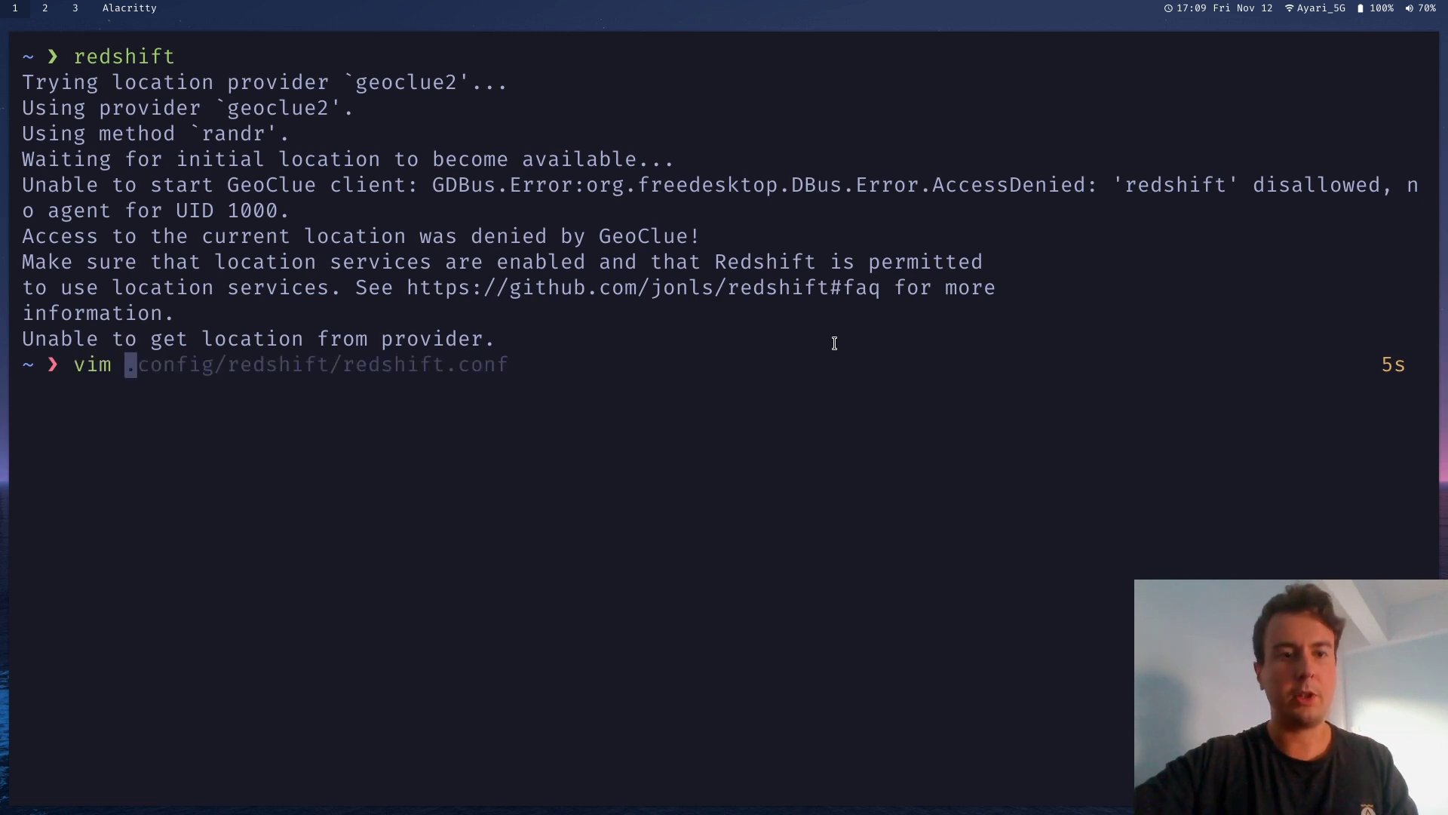
text(.config/s)
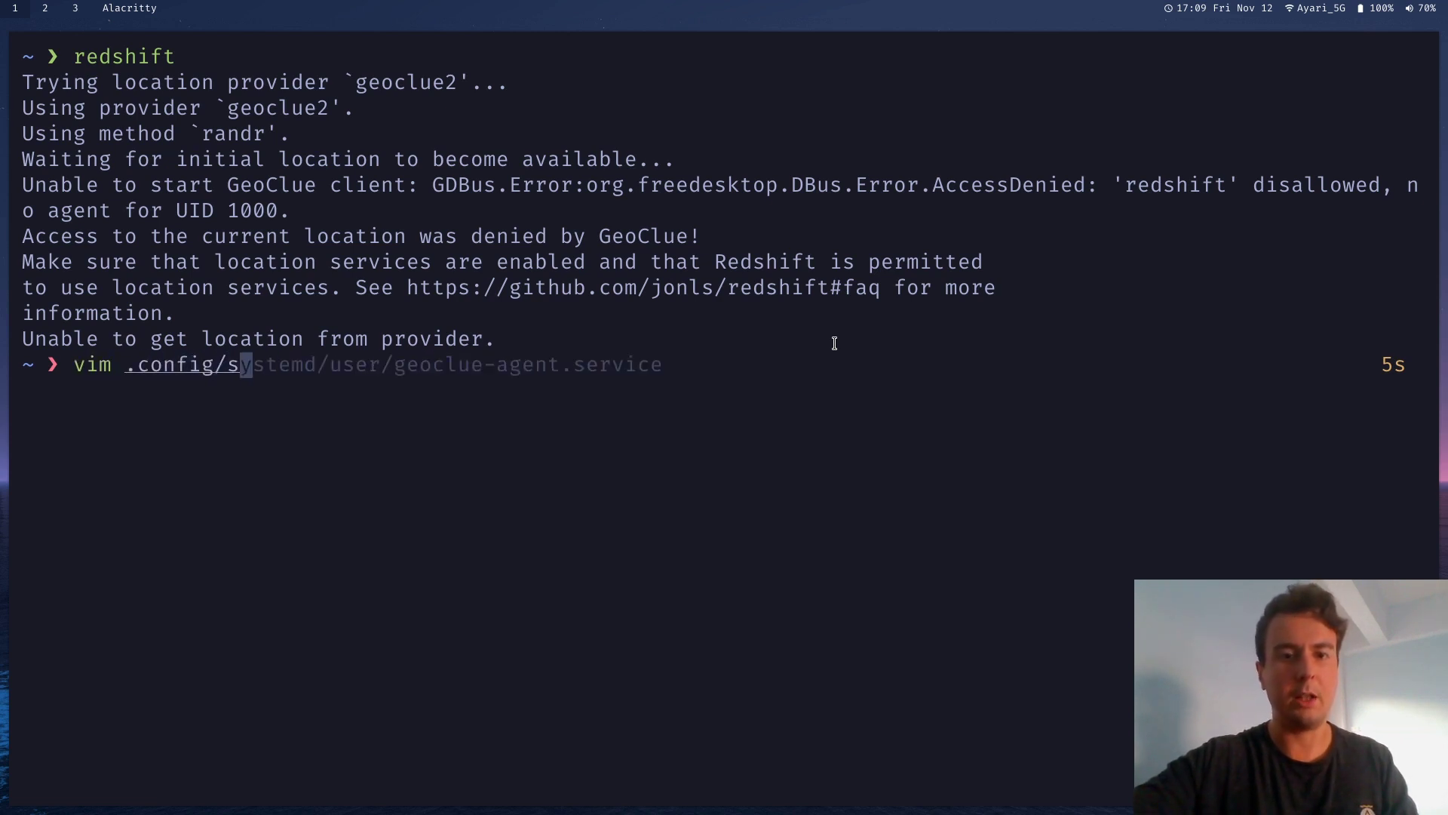
key(Right)
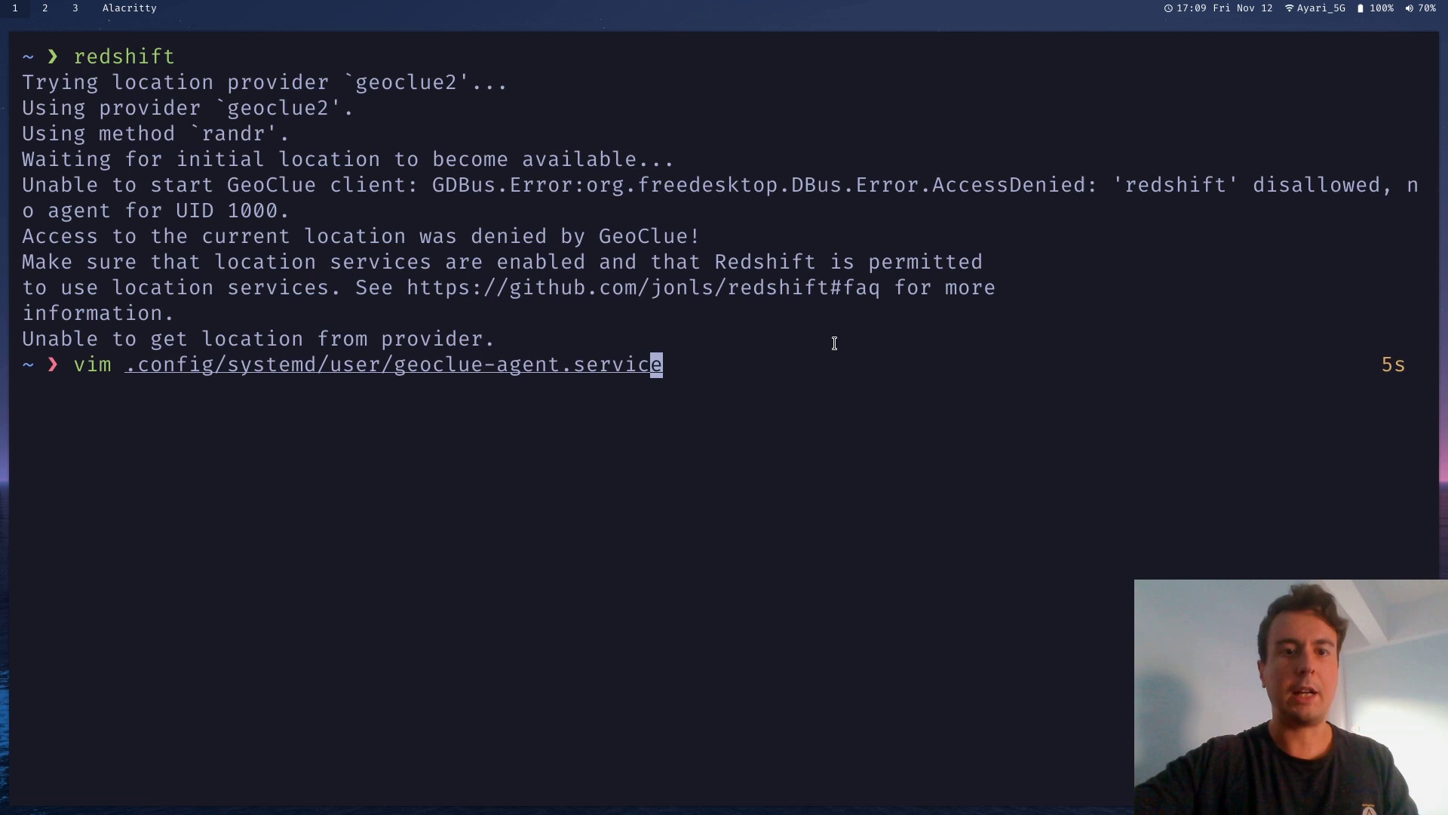
key(Left)
key(Left)
key(Left)
key(Left)
key(Left)
key(Left)
key(Left)
key(Left)
key(Left)
key(Left)
key(Left)
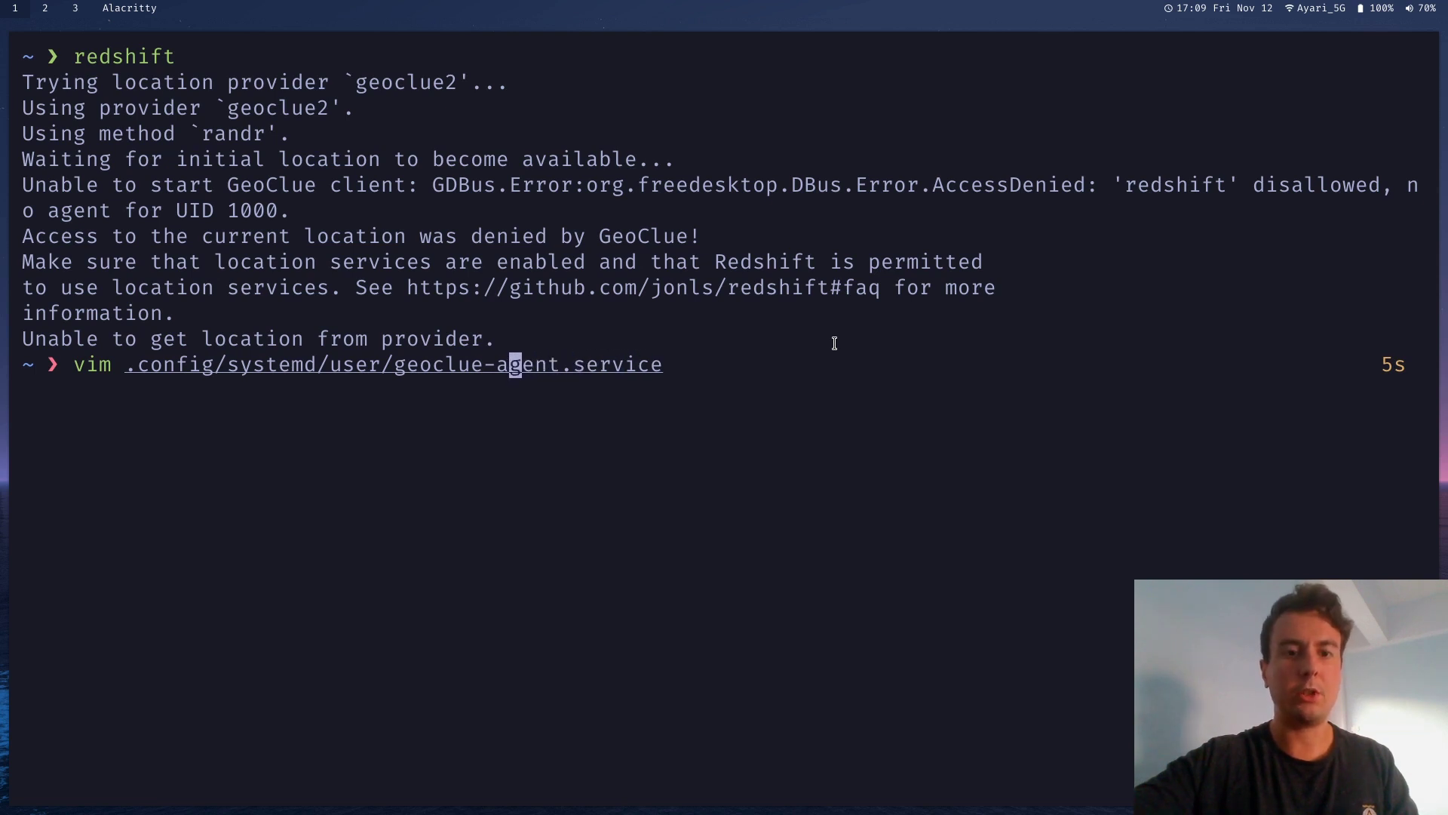
key(Left)
key(Left)
key(Right)
key(Right)
key(Right)
key(Right)
key(Right)
key(Right)
key(Right)
key(Right)
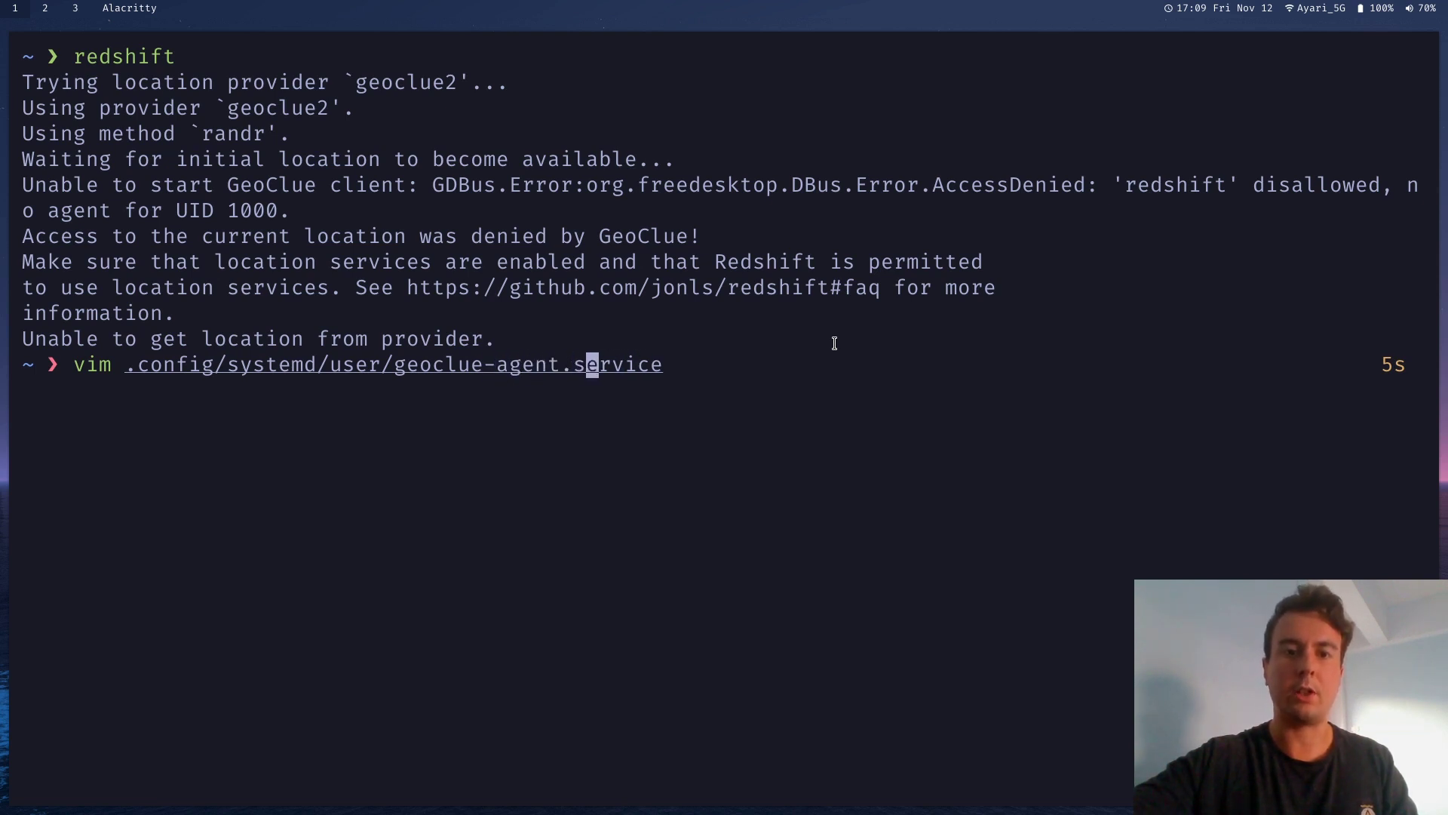
key(Right)
key(Right)
key(Right)
key(Right)
key(Right)
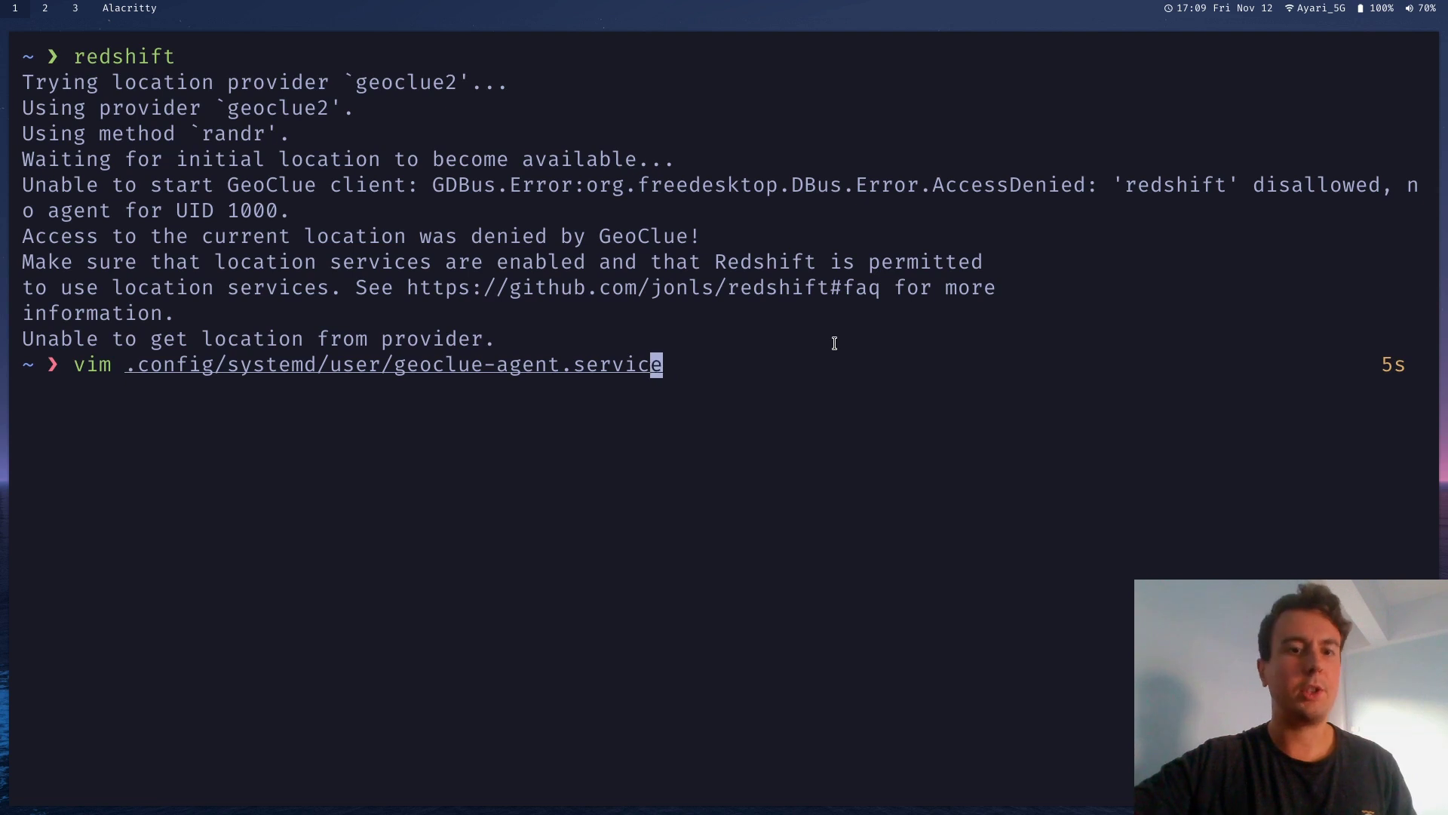
key(Left)
key(Left)
key(Left)
key(Left)
key(Left)
key(Left)
key(Left)
key(Left)
key(Left)
key(Left)
key(Left)
key(Left)
key(Left)
key(Left)
key(Left)
key(Left)
key(Left)
key(Left)
key(Left)
key(Left)
key(Right)
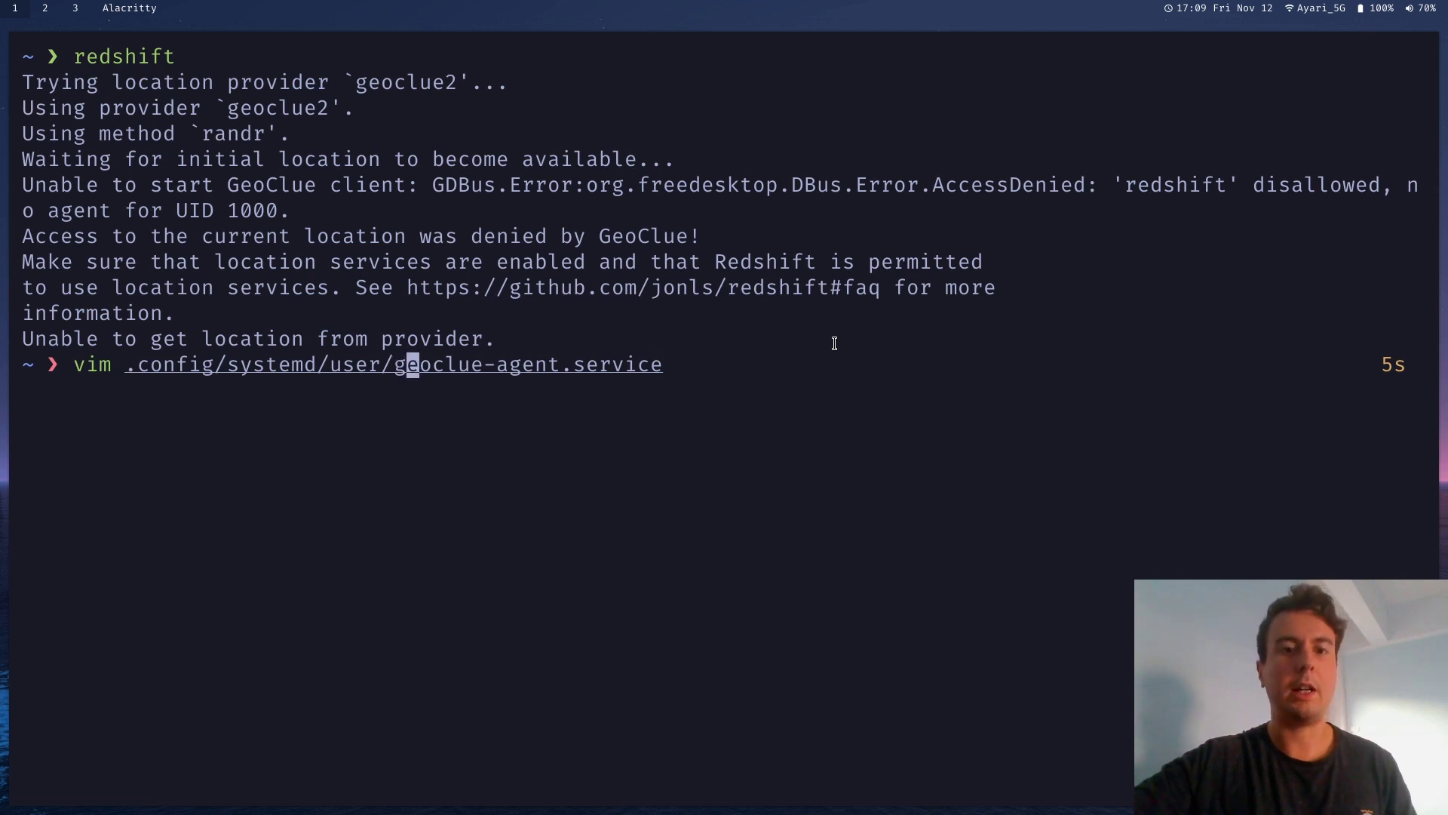
key(Right)
key(Left)
key(Left)
key(Right)
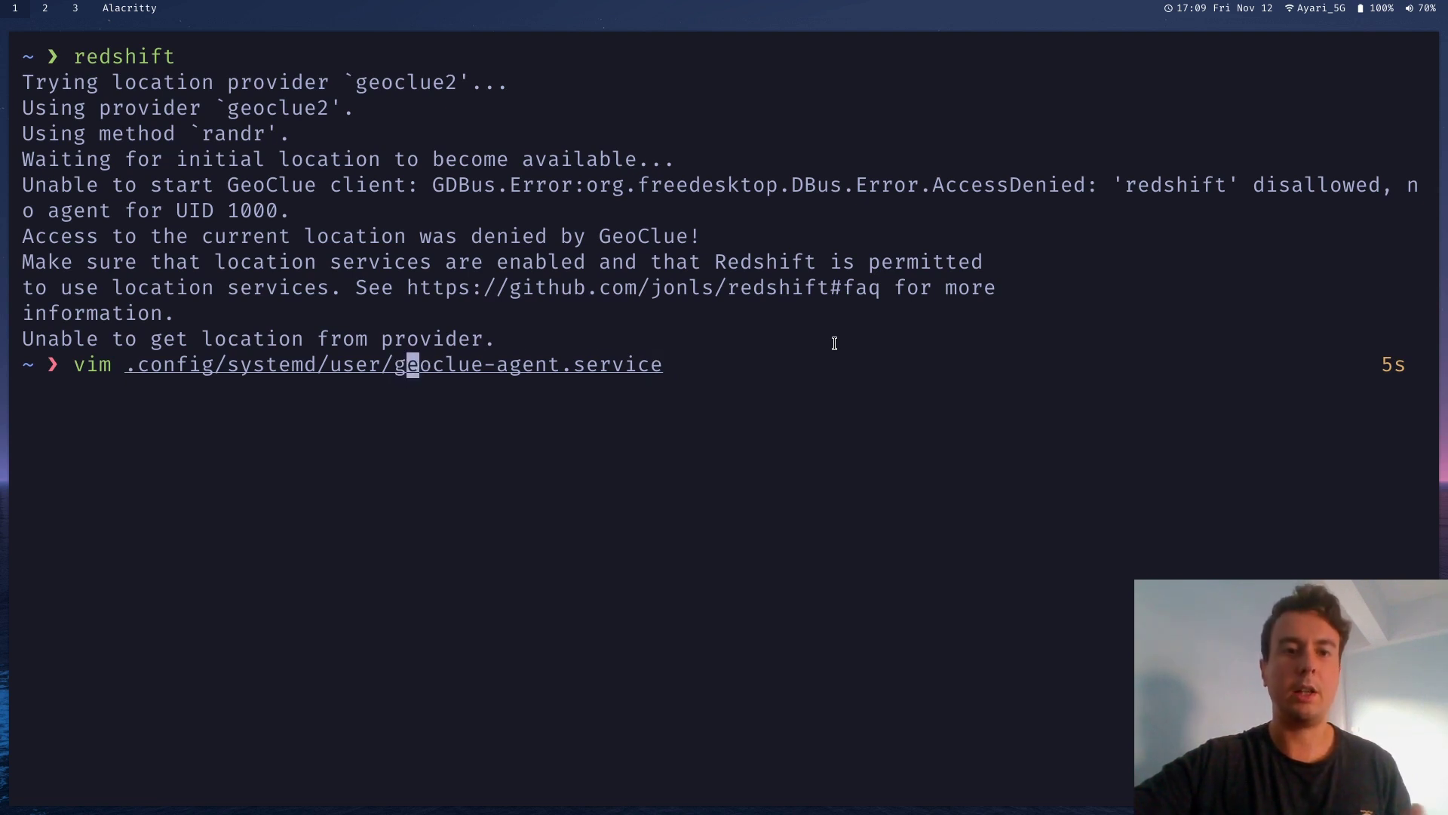
key(Left)
key(Right)
key(Right)
key(Right)
key(Right)
key(Right)
key(Right)
key(Right)
key(Right)
key(Right)
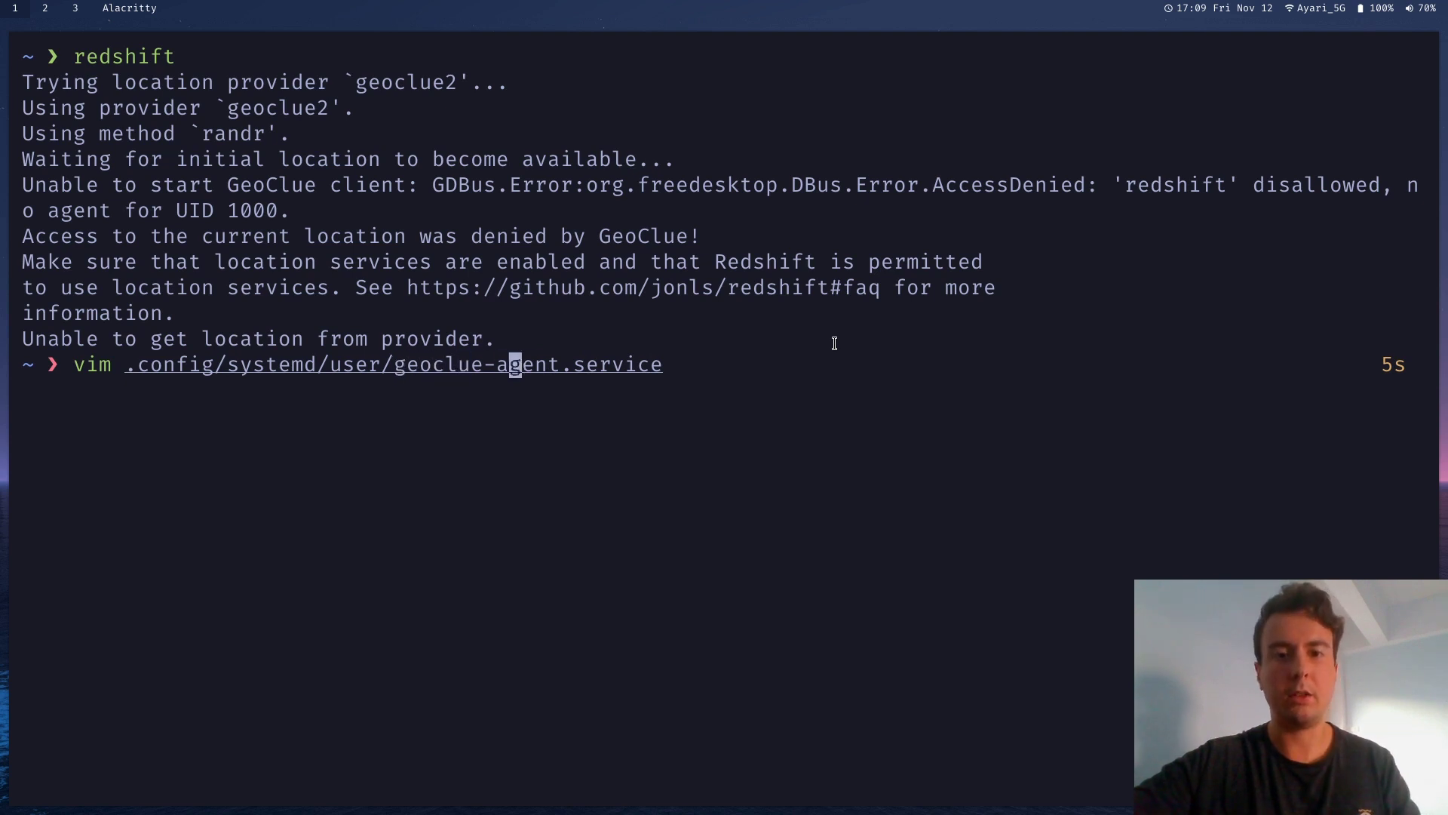
key(Right)
key(Right)
key(Right)
key(Right)
key(Right)
key(Right)
key(Right)
key(Right)
key(Right)
key(Right)
key(Right)
key(Right)
key(Return)
Step: Move to the unit file's Description line, then switch to the browser on workspace 2
key(j)
key(k)
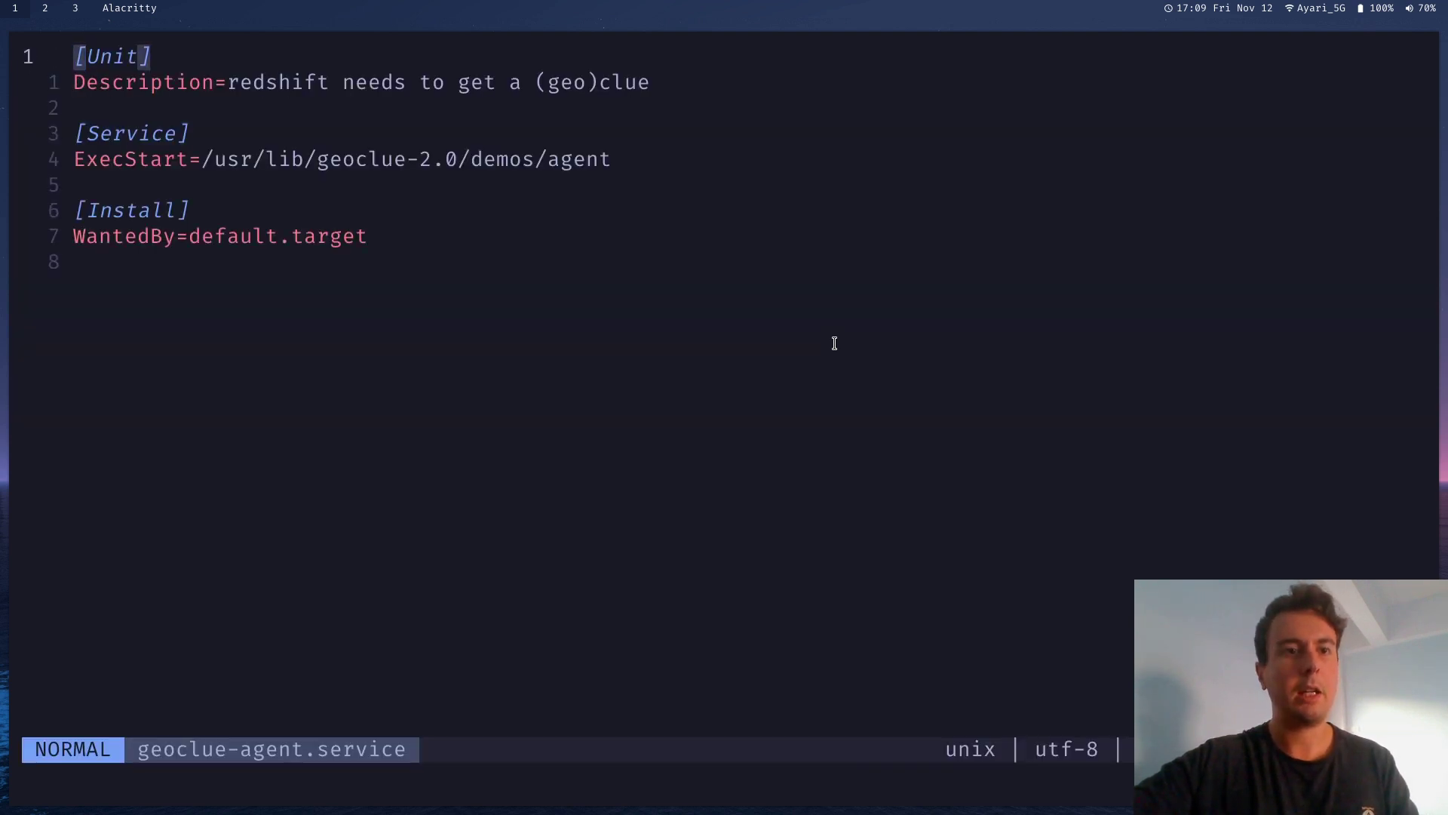
key(j)
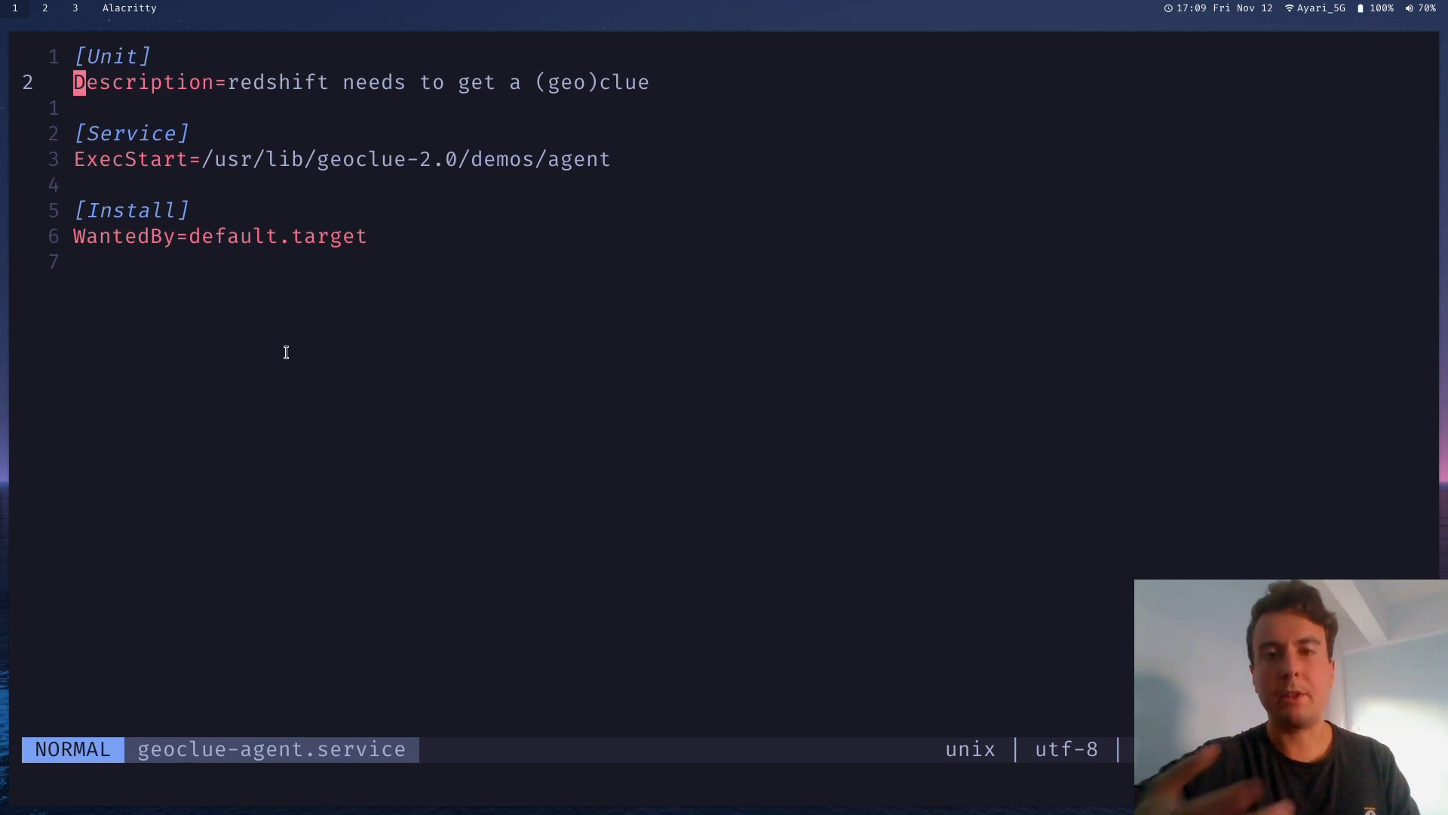
key(super+2)
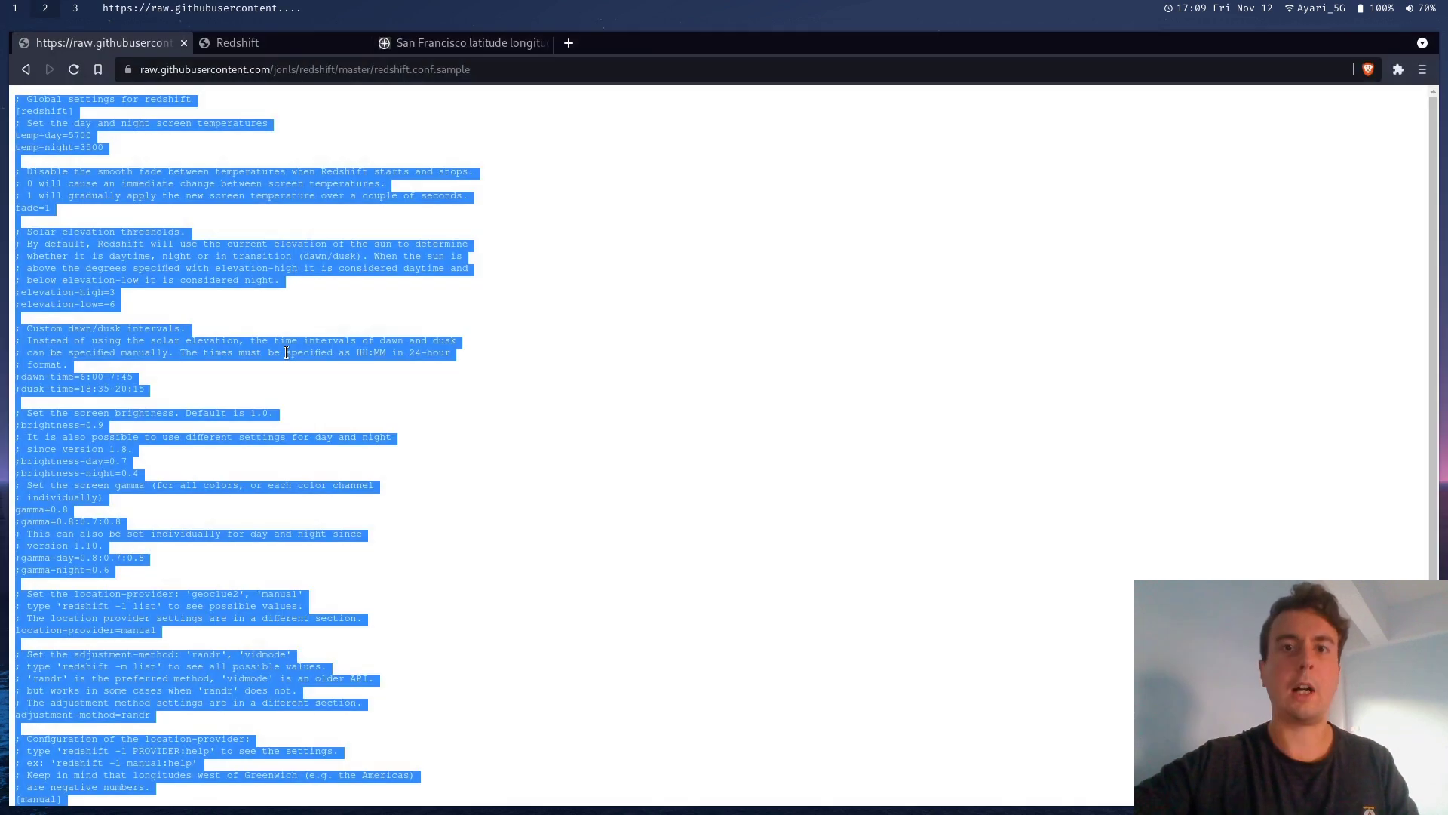
Step: Reload redshift.conf.sample, open the ArchWiki Redshift page in a new tab, then return to workspace 1
key(ctrl+r)
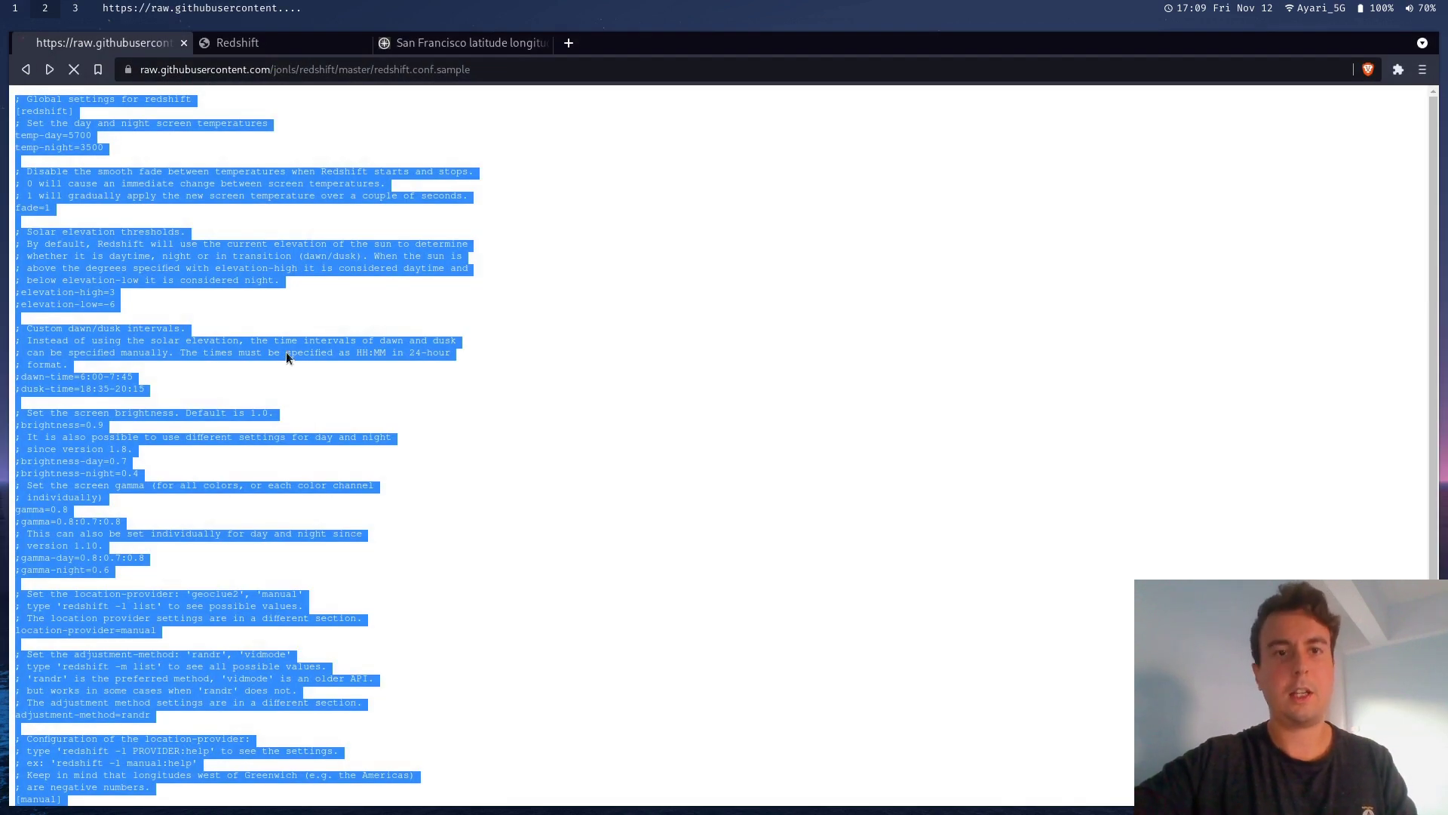
key(ctrl+t)
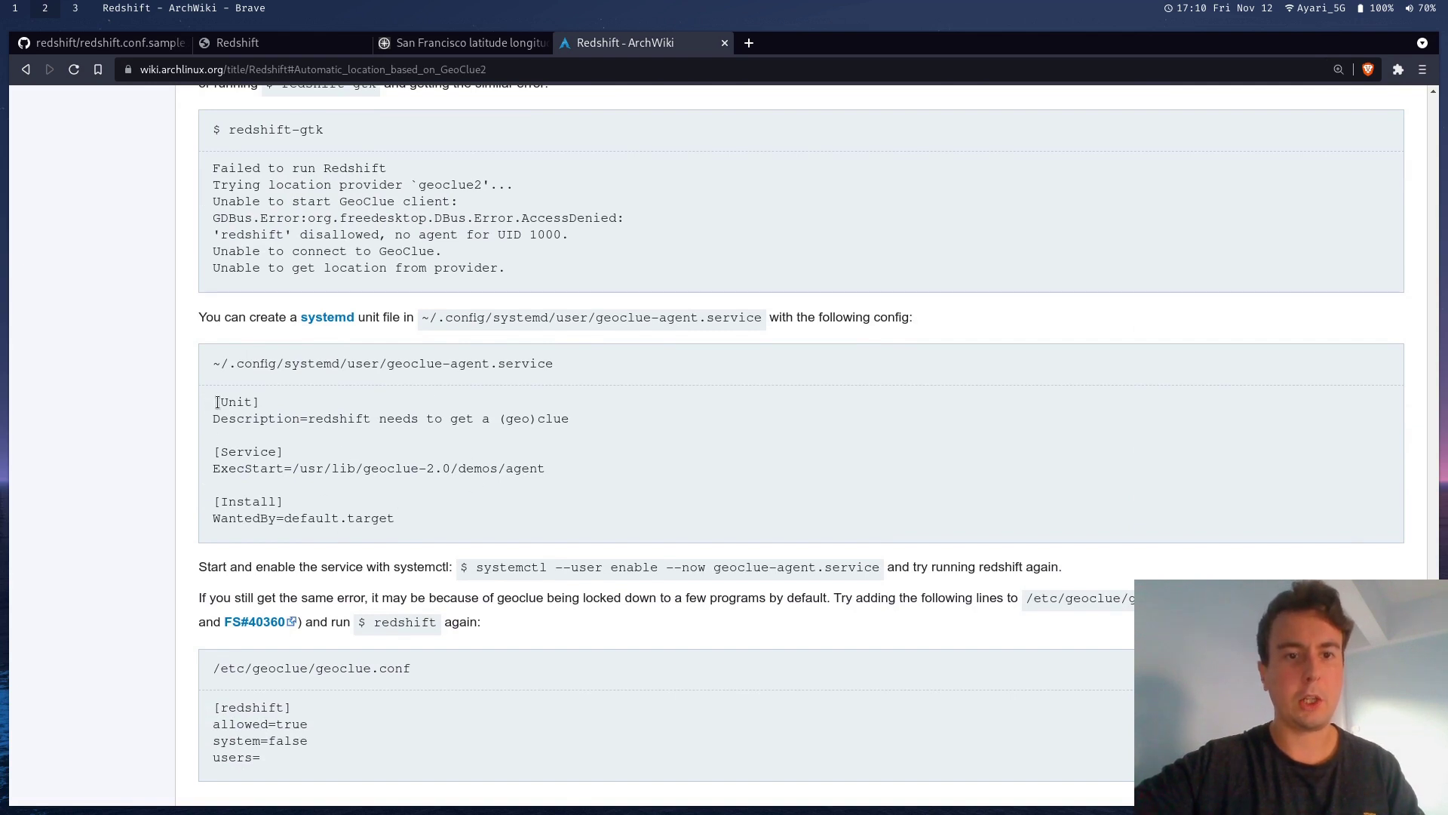
key(super+1)
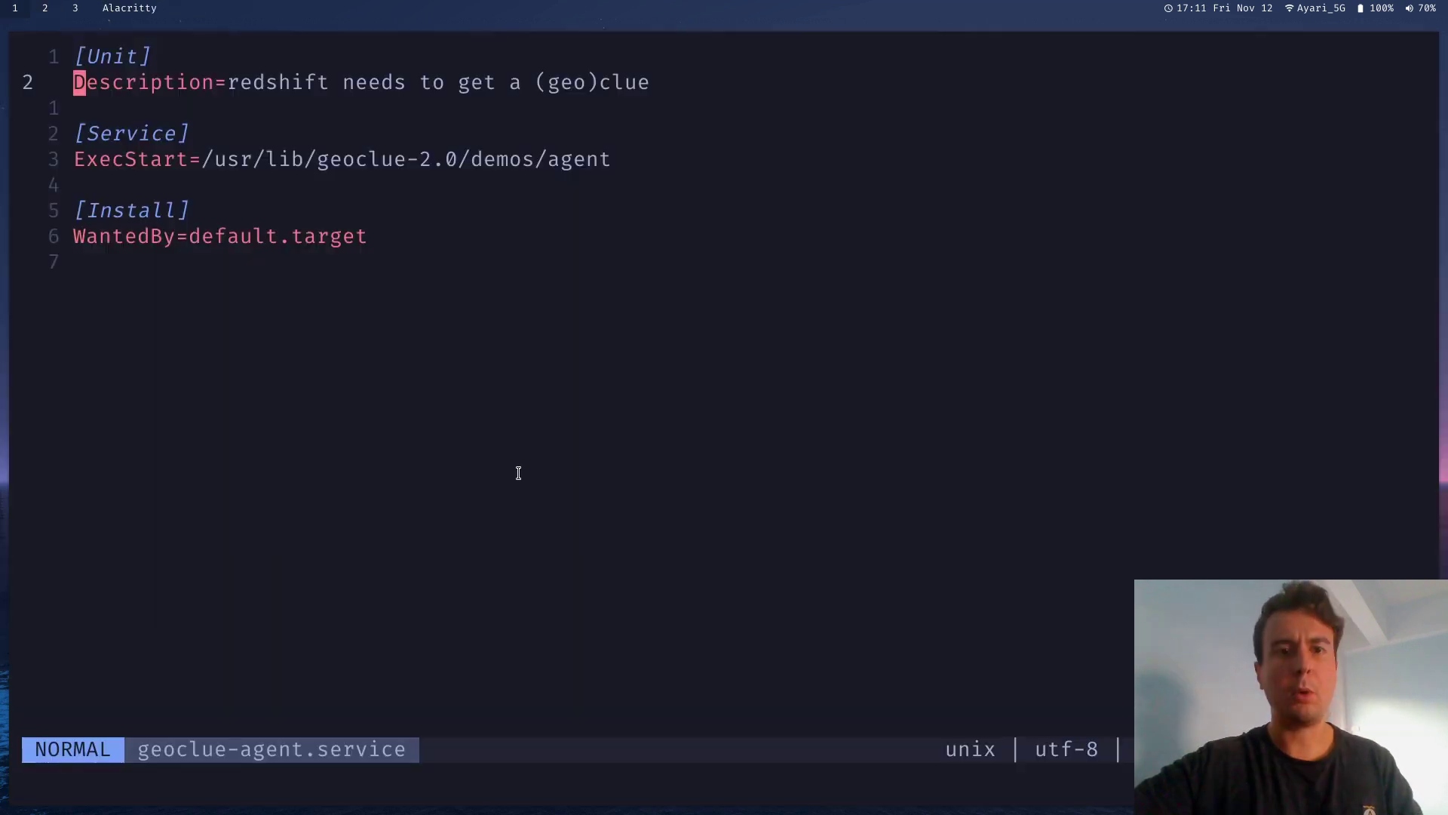
Step: Quit vim with :q and clear the terminal screen
text(:q)
key(Return)
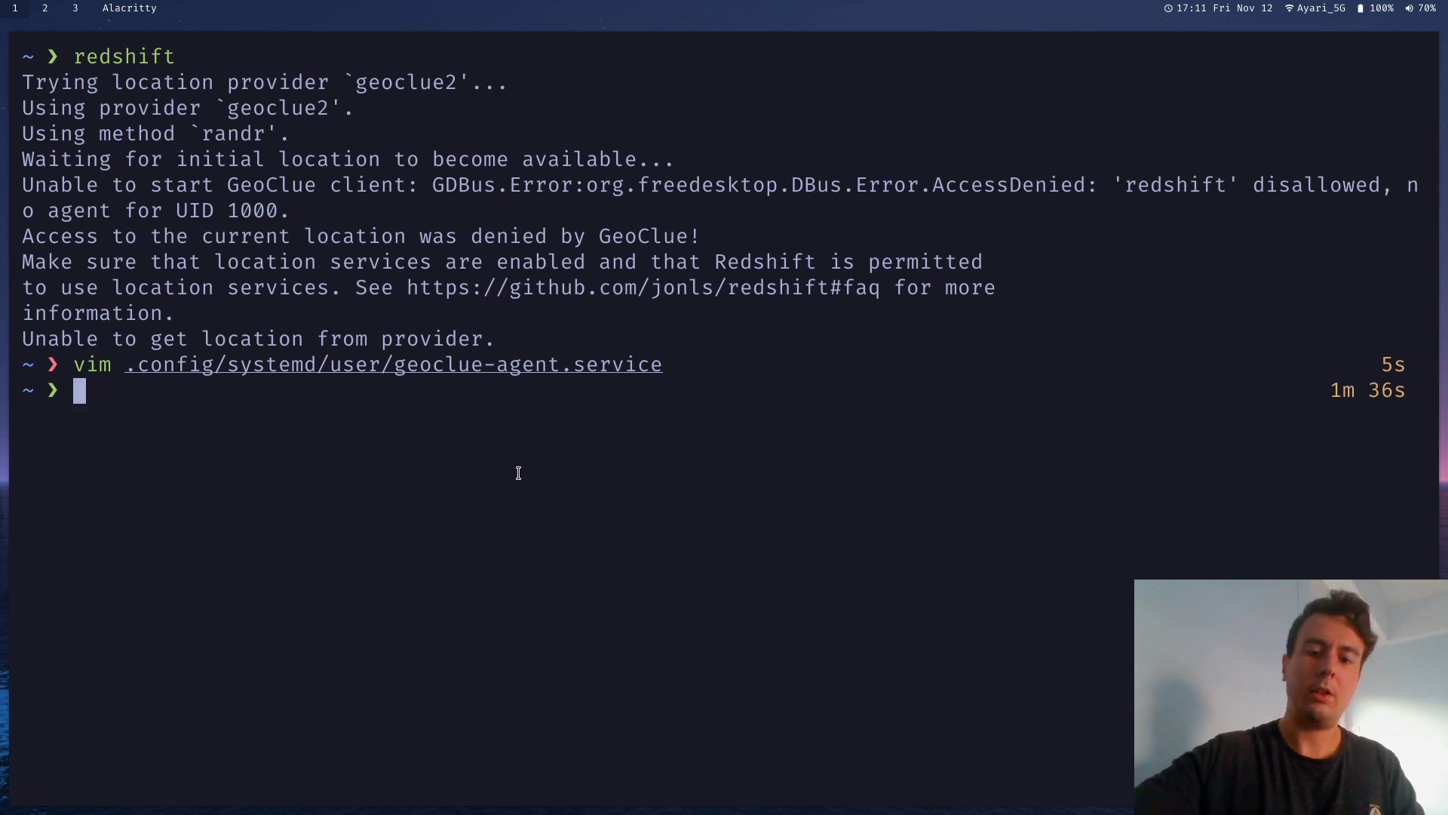
text(clear)
key(Return)
Step: Run systemctl --user enable --now geoclue-agent.service
text(sy)
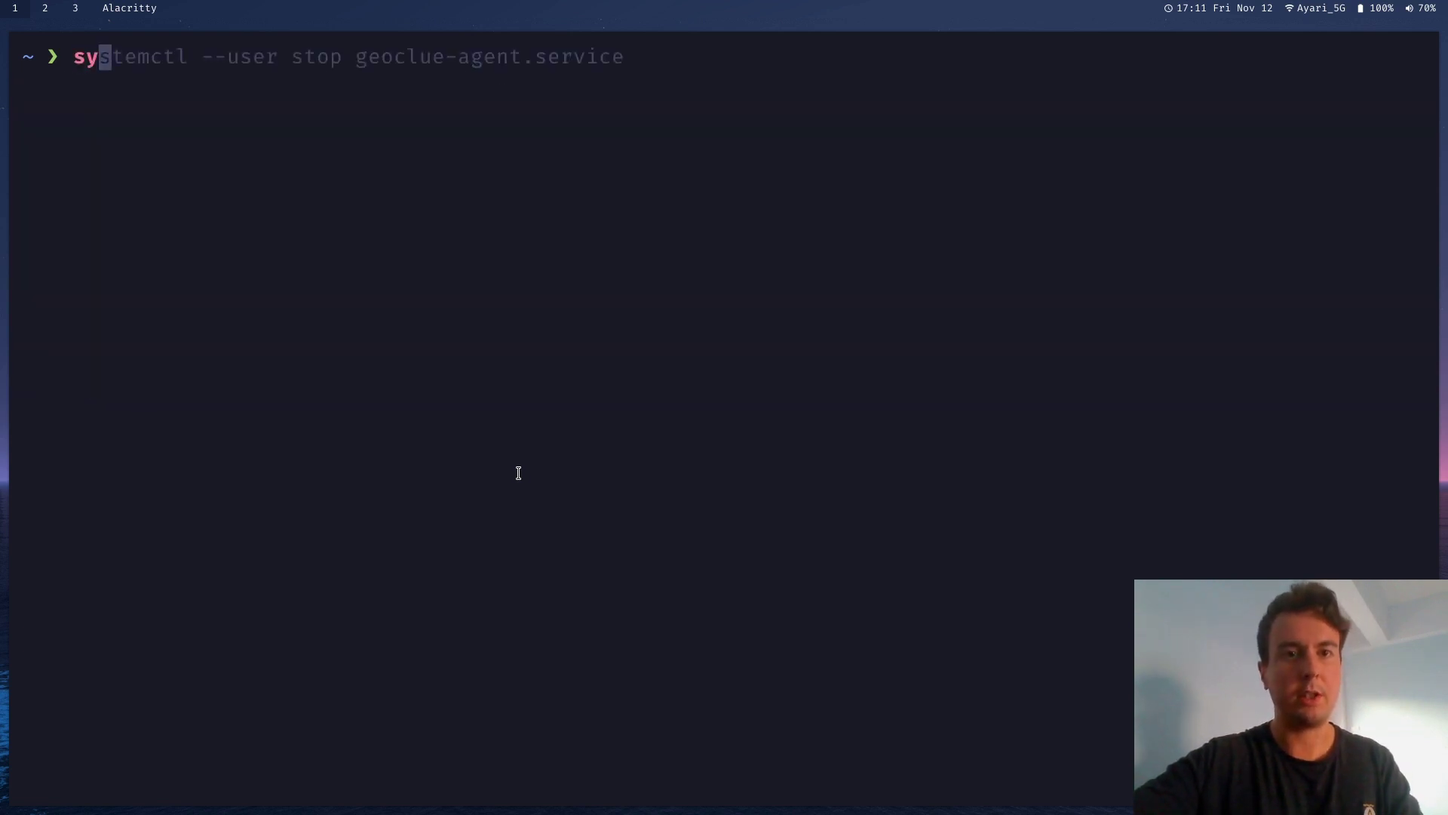
key(Right)
key(Left)
key(Left)
key(Left)
key(Left)
key(Left)
key(Left)
key(Left)
key(Left)
key(Left)
key(Left)
key(Left)
key(Left)
key(Left)
key(Left)
key(Left)
key(Left)
key(Left)
key(Left)
key(Left)
key(Left)
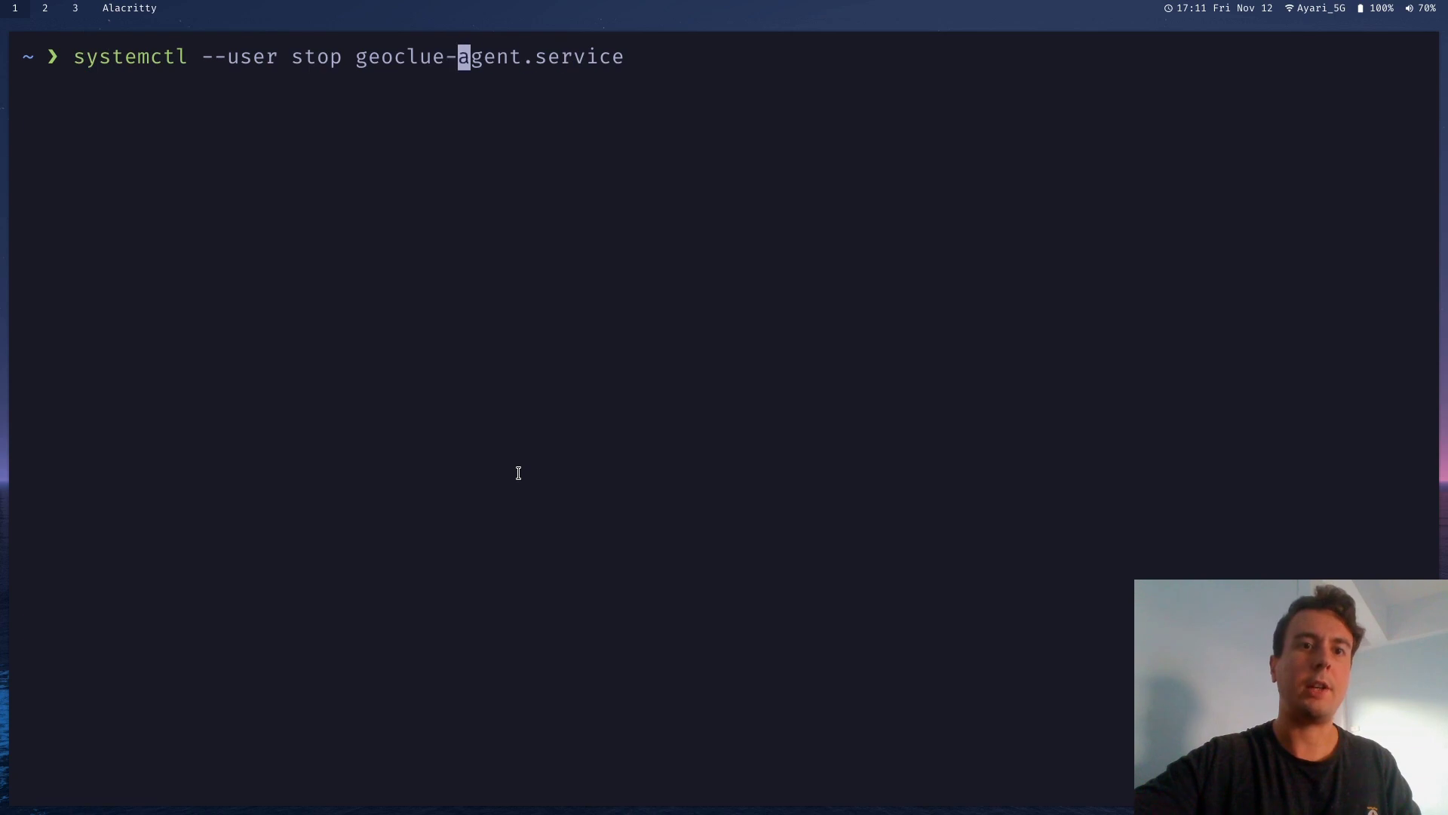
key(BackSpace)
key(BackSpace)
key(BackSpace)
key(BackSpace)
text(enable )
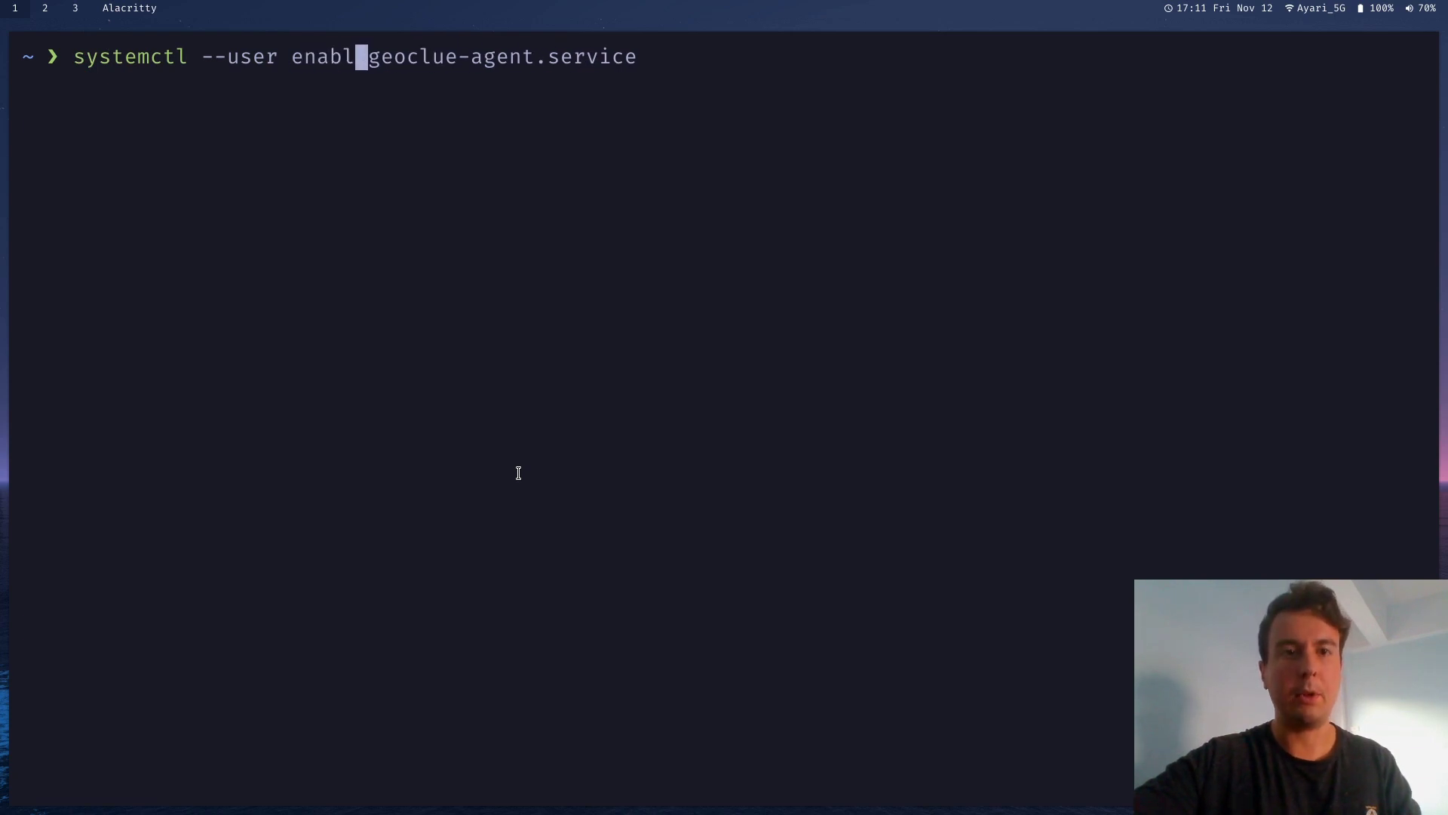
text(--now)
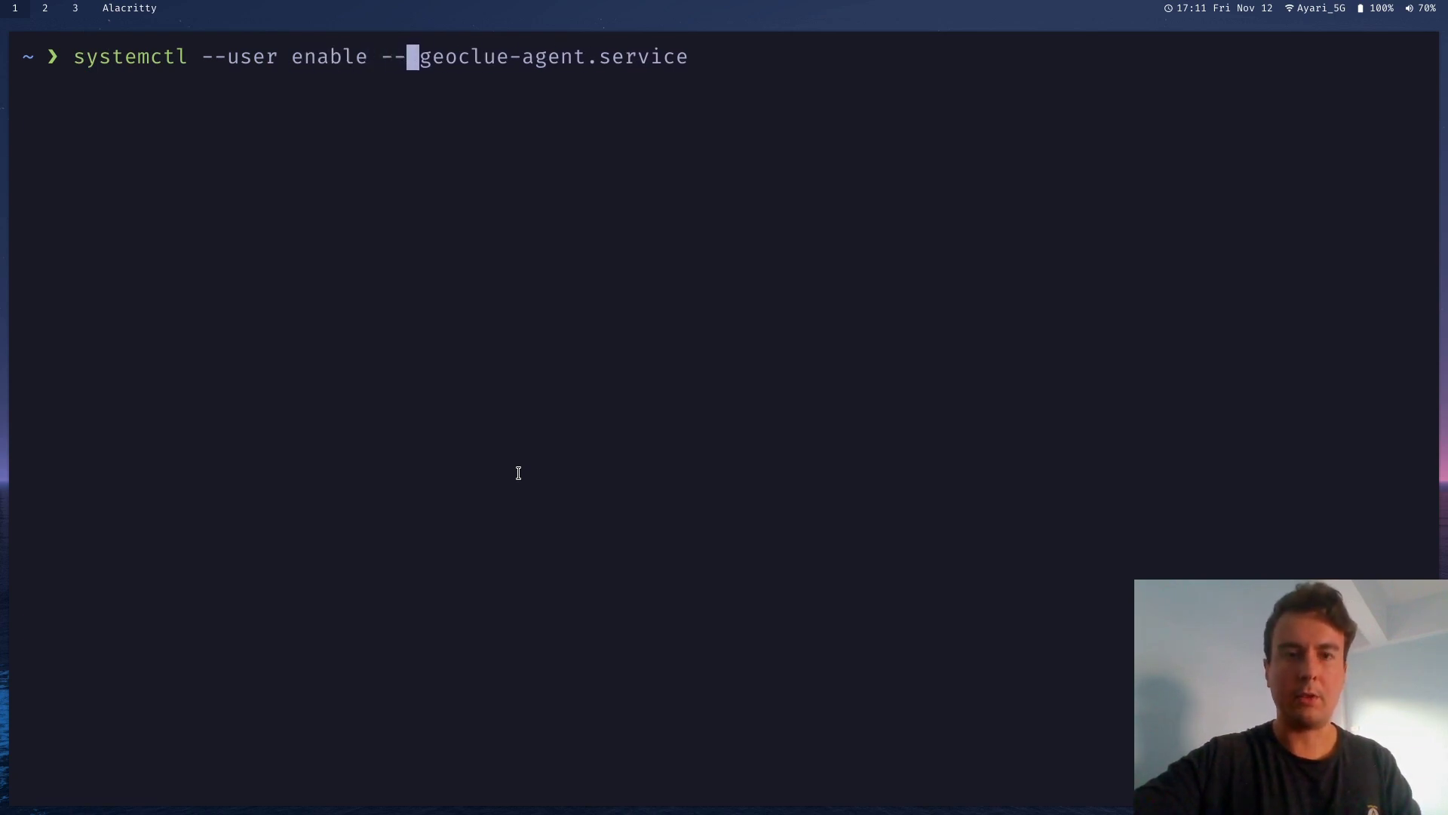
key(Right)
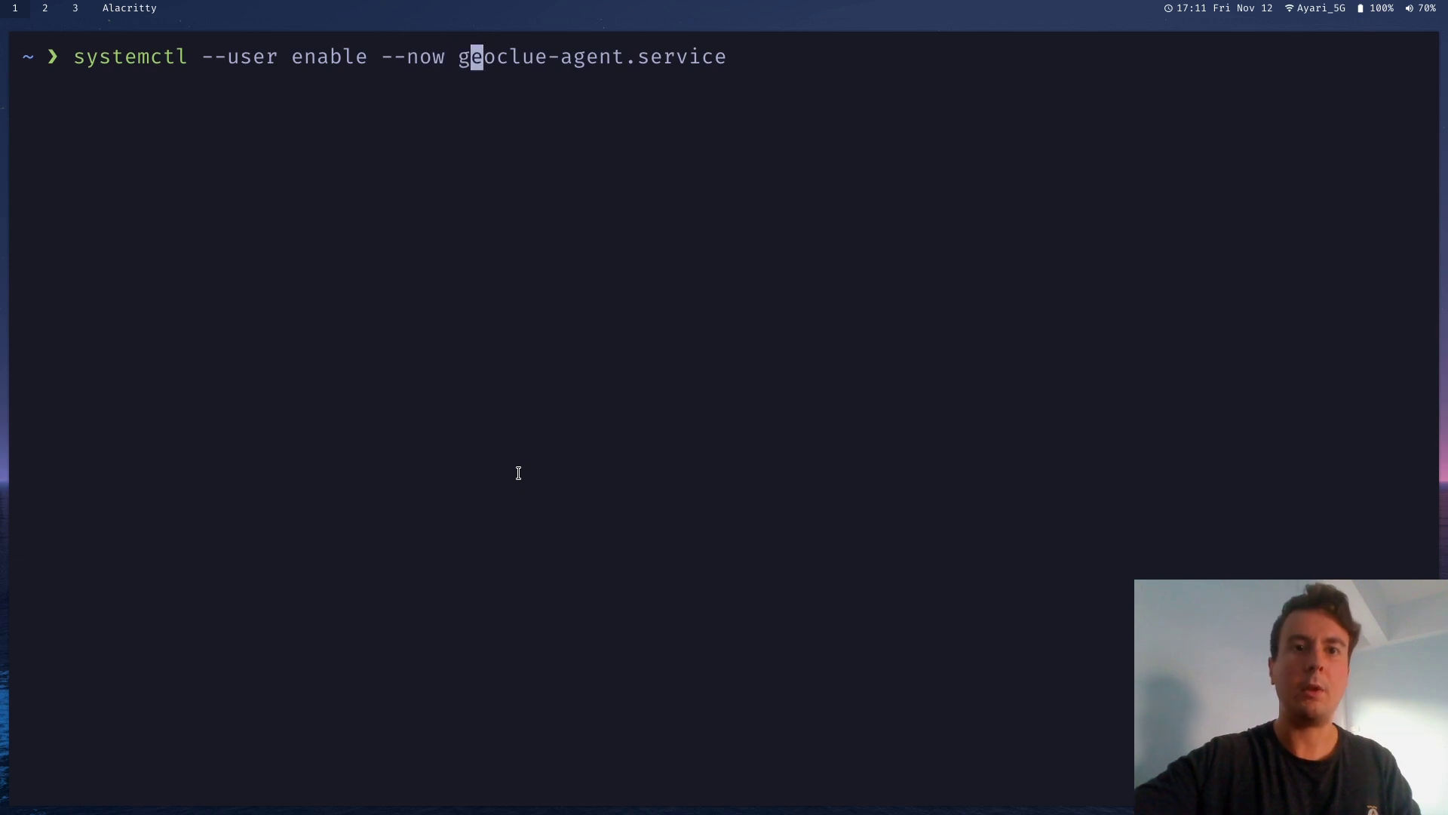
key(Right)
key(Right)
key(Right)
key(Right)
key(Right)
key(Right)
key(Right)
key(Right)
key(Right)
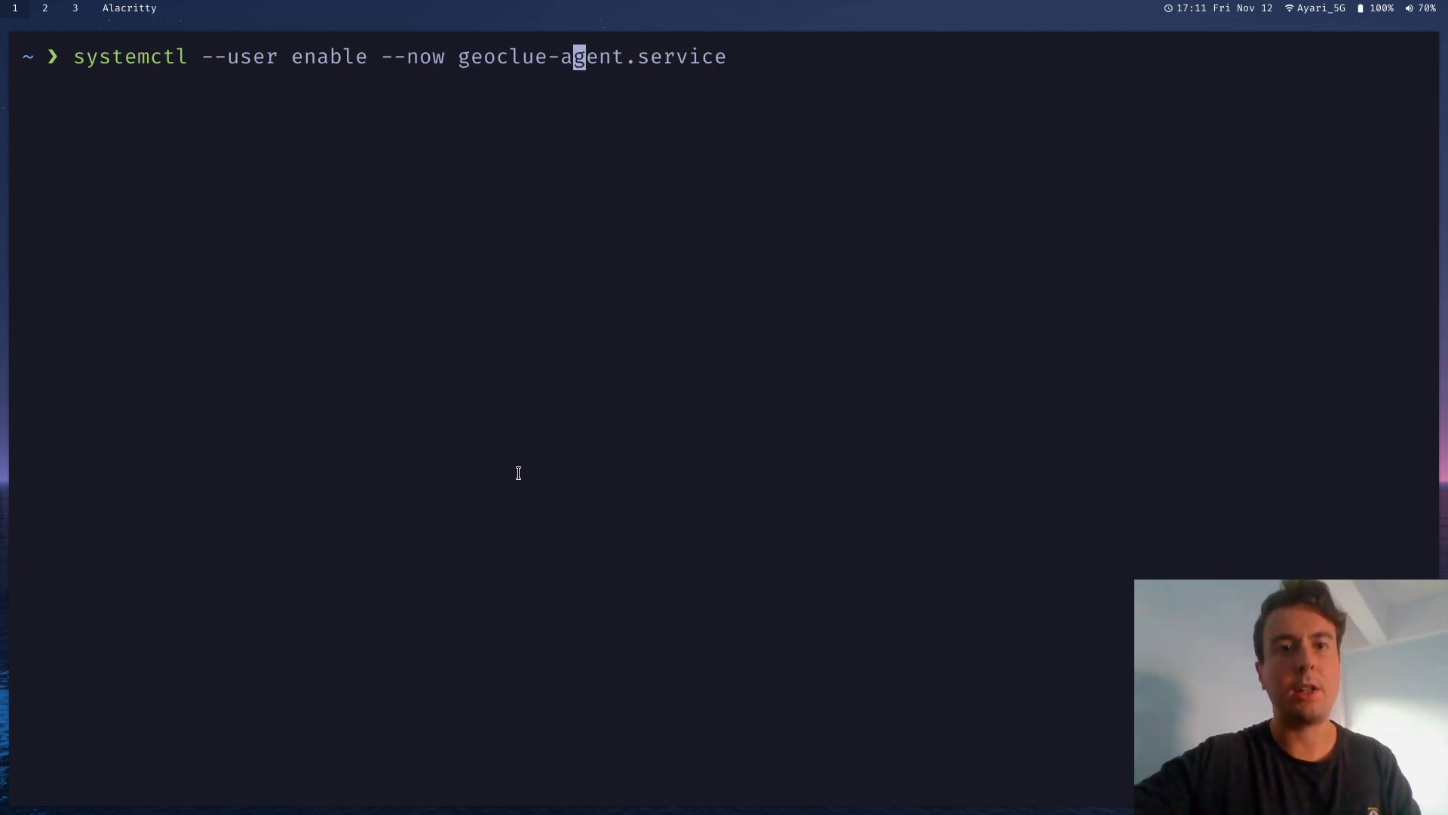
key(Right)
key(Right)
key(Right)
key(Right)
key(Right)
key(Right)
key(Right)
key(Right)
key(Right)
key(Right)
key(Right)
key(Right)
key(Return)
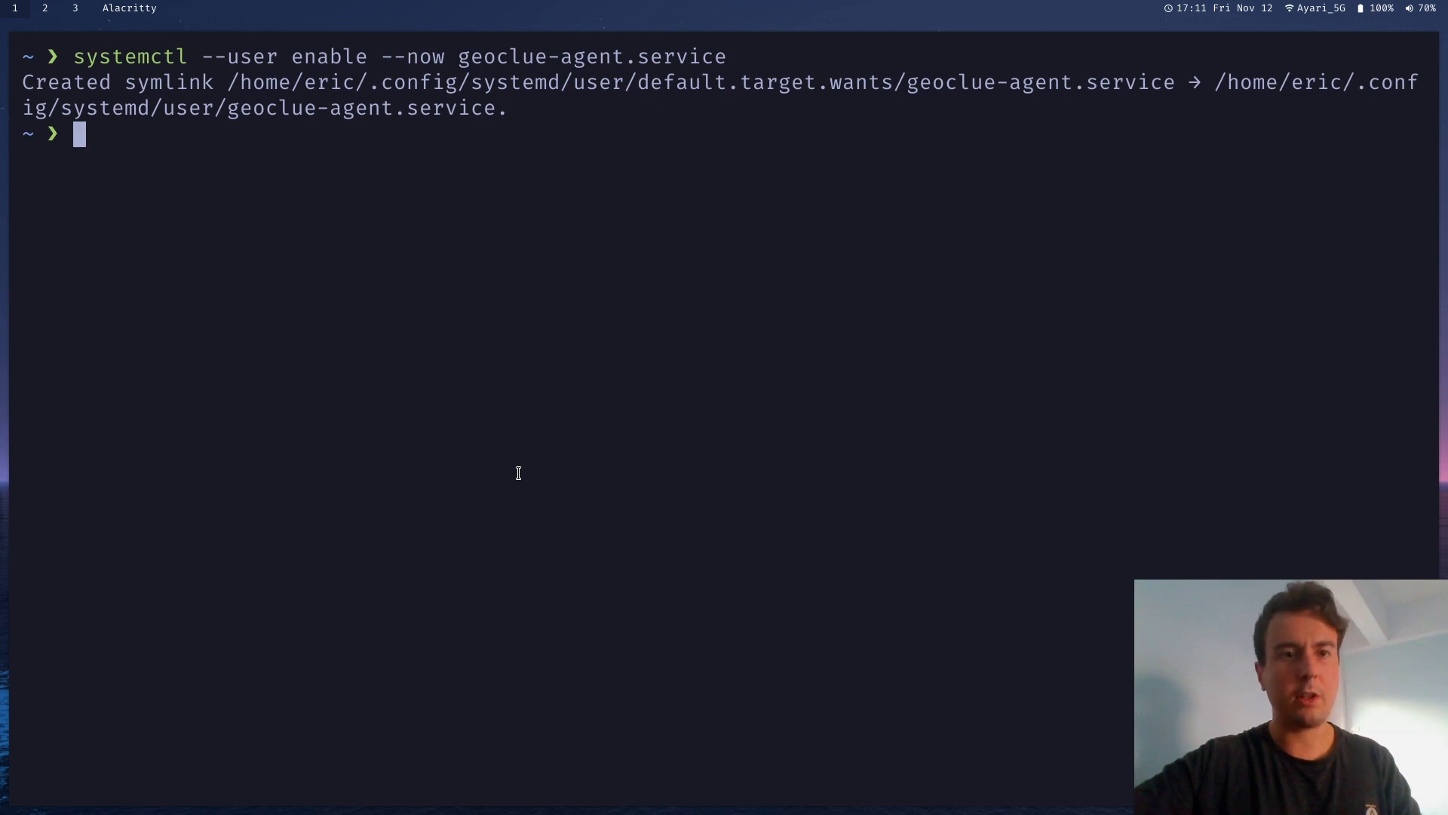
Step: Test-run redshift until it reports its Location, then stop it and clear the screen
text(ree)
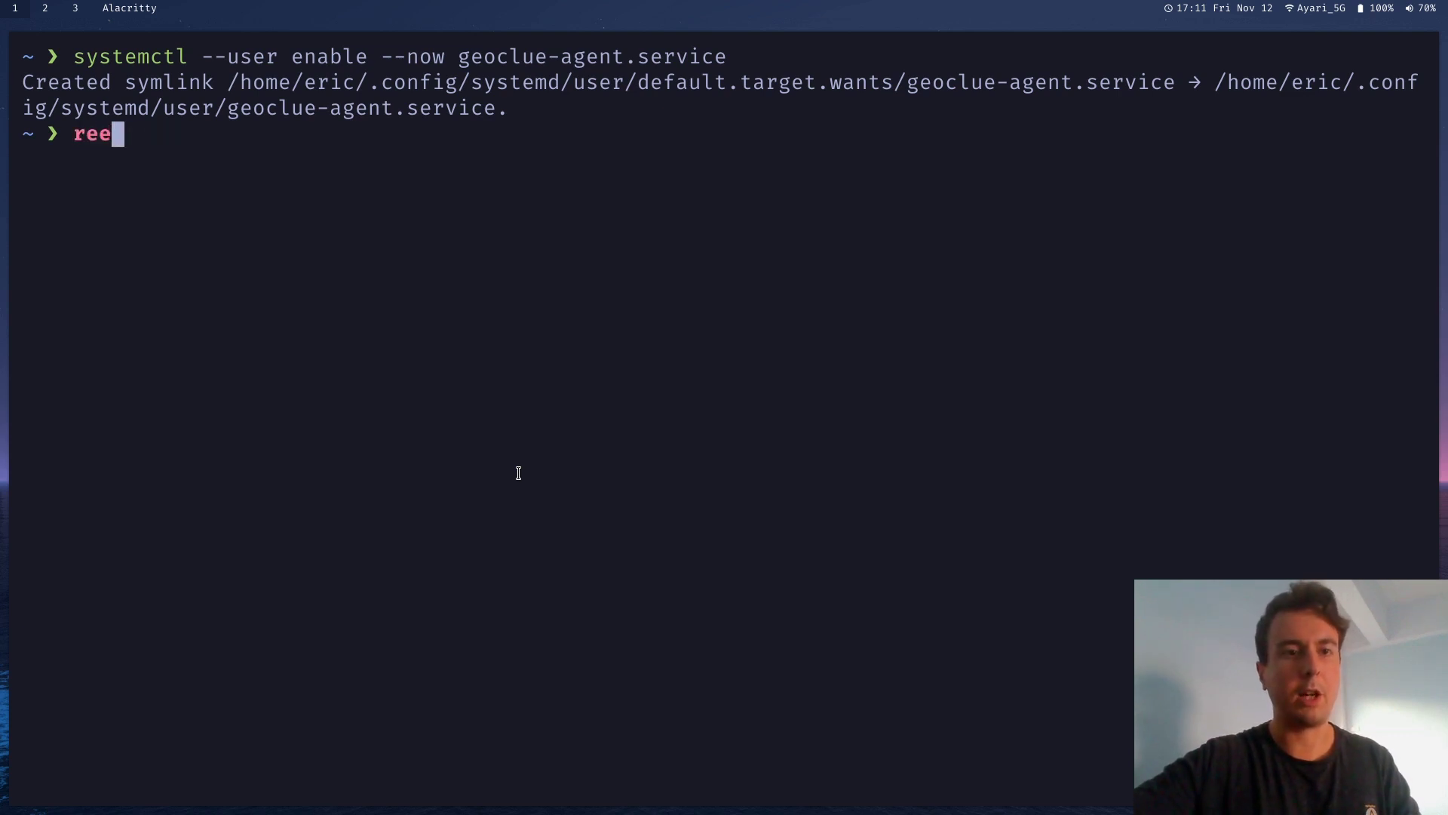
key(BackSpace)
text(dshift)
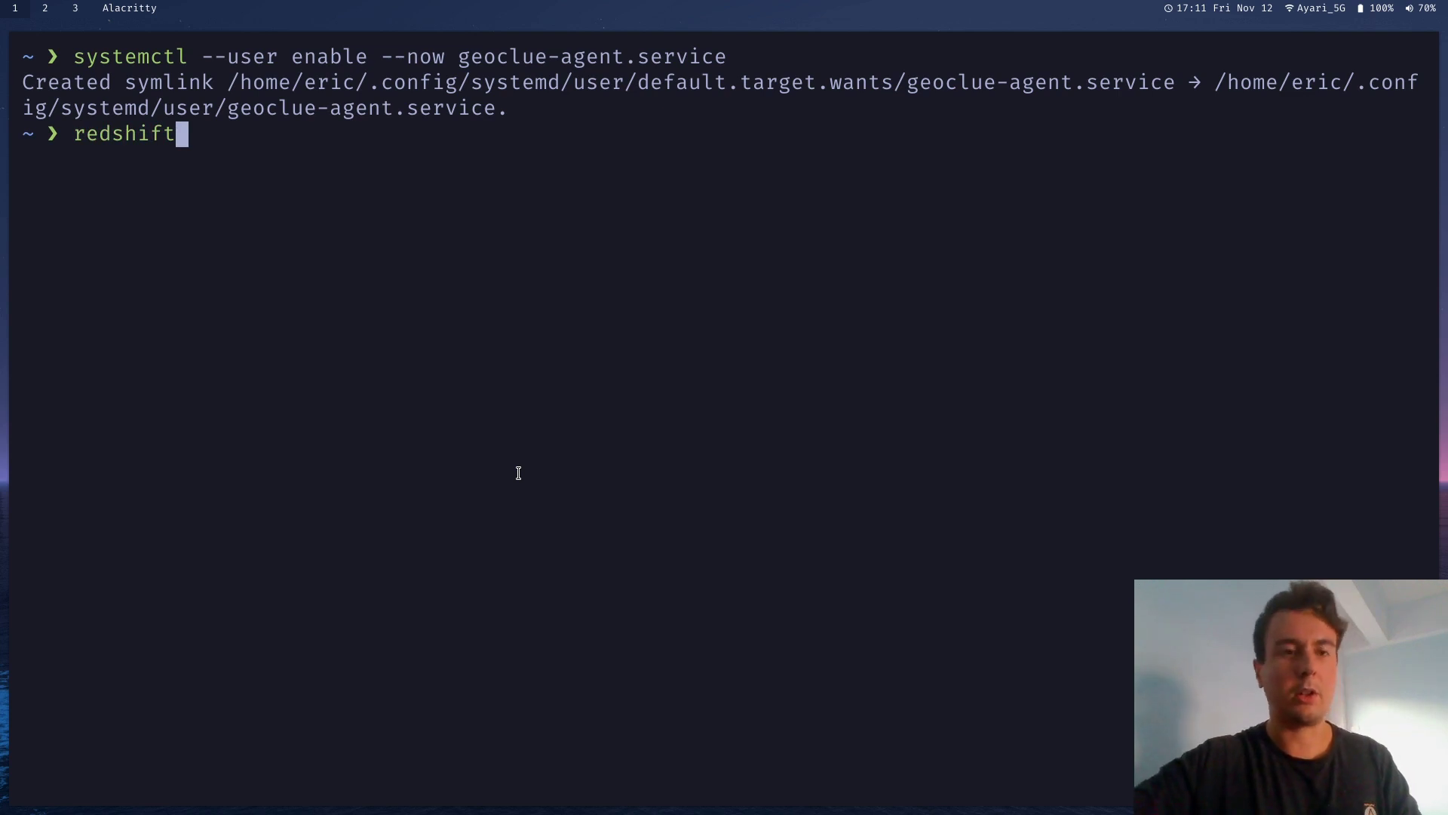
key(Return)
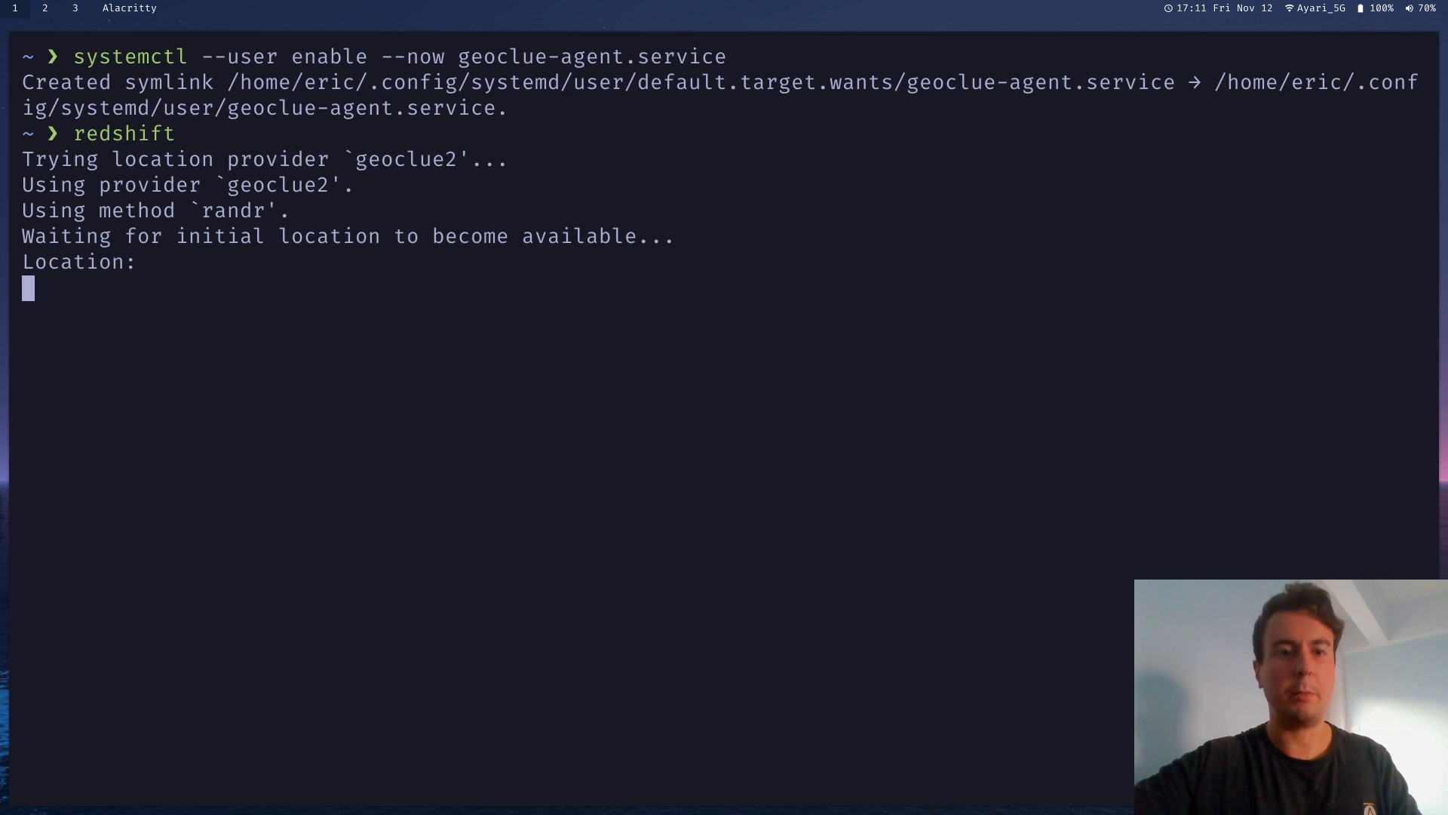
key(ctrl+c)
key(ctrl+l)
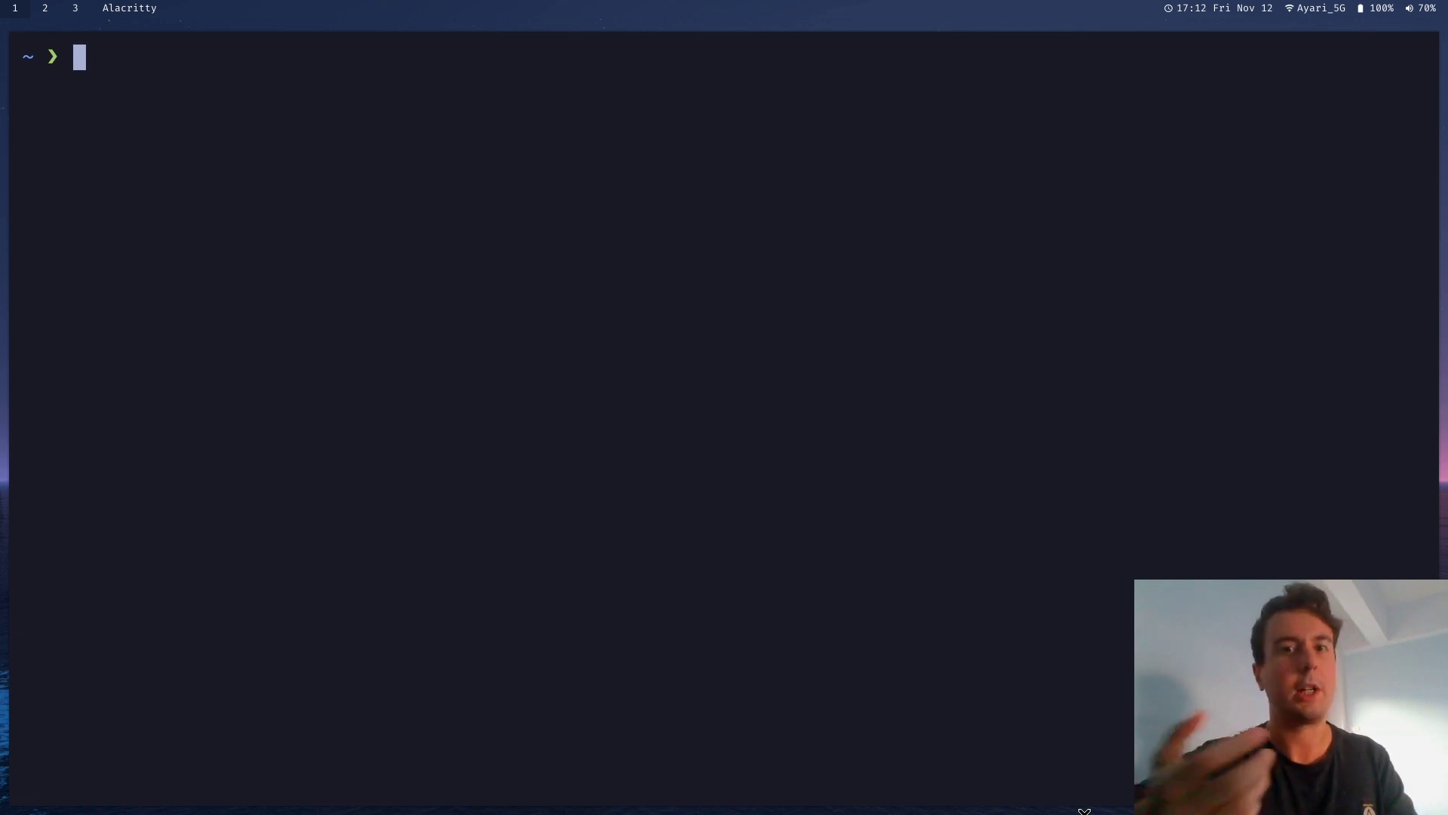
key(super+2)
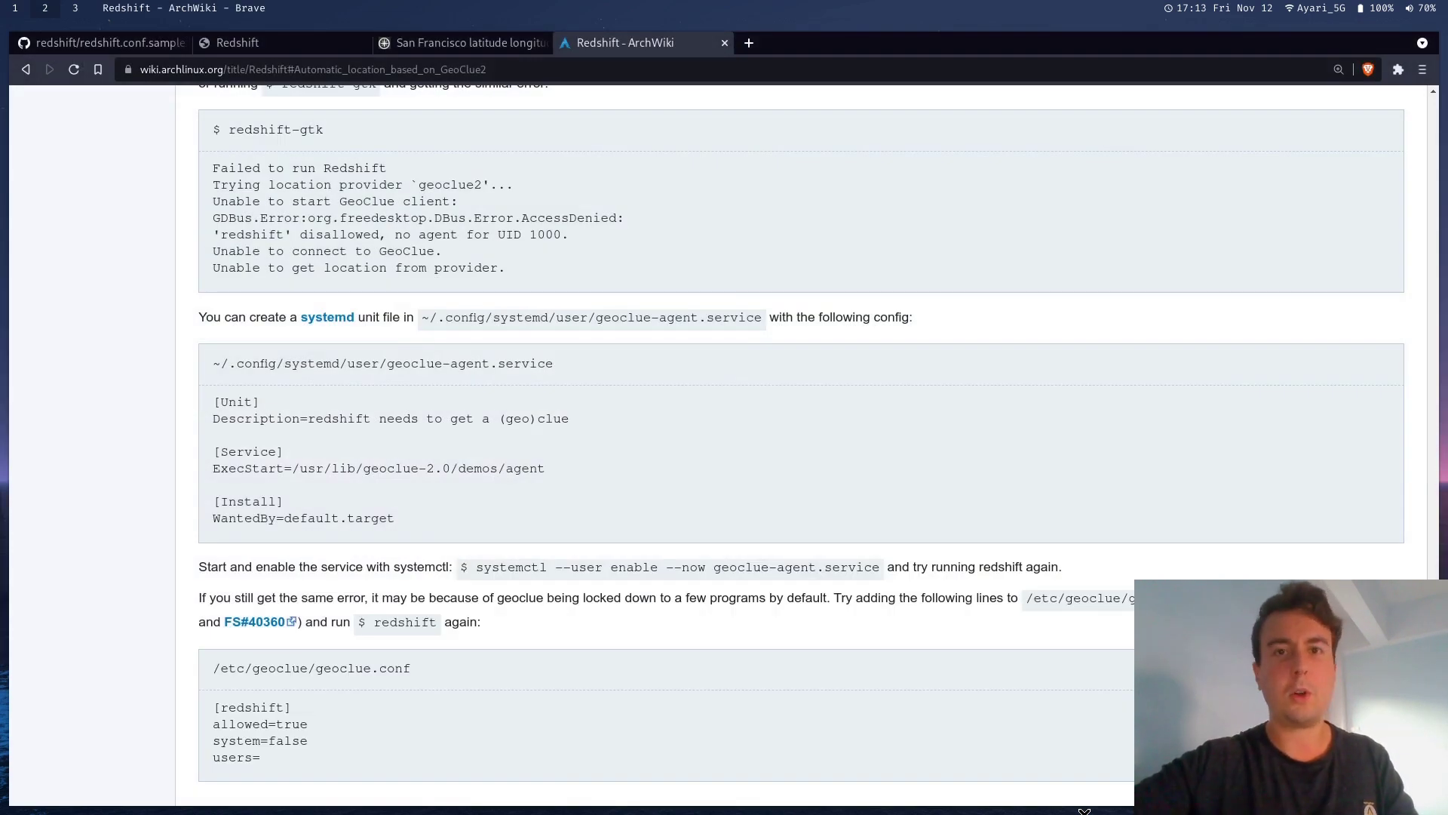
key(super+1)
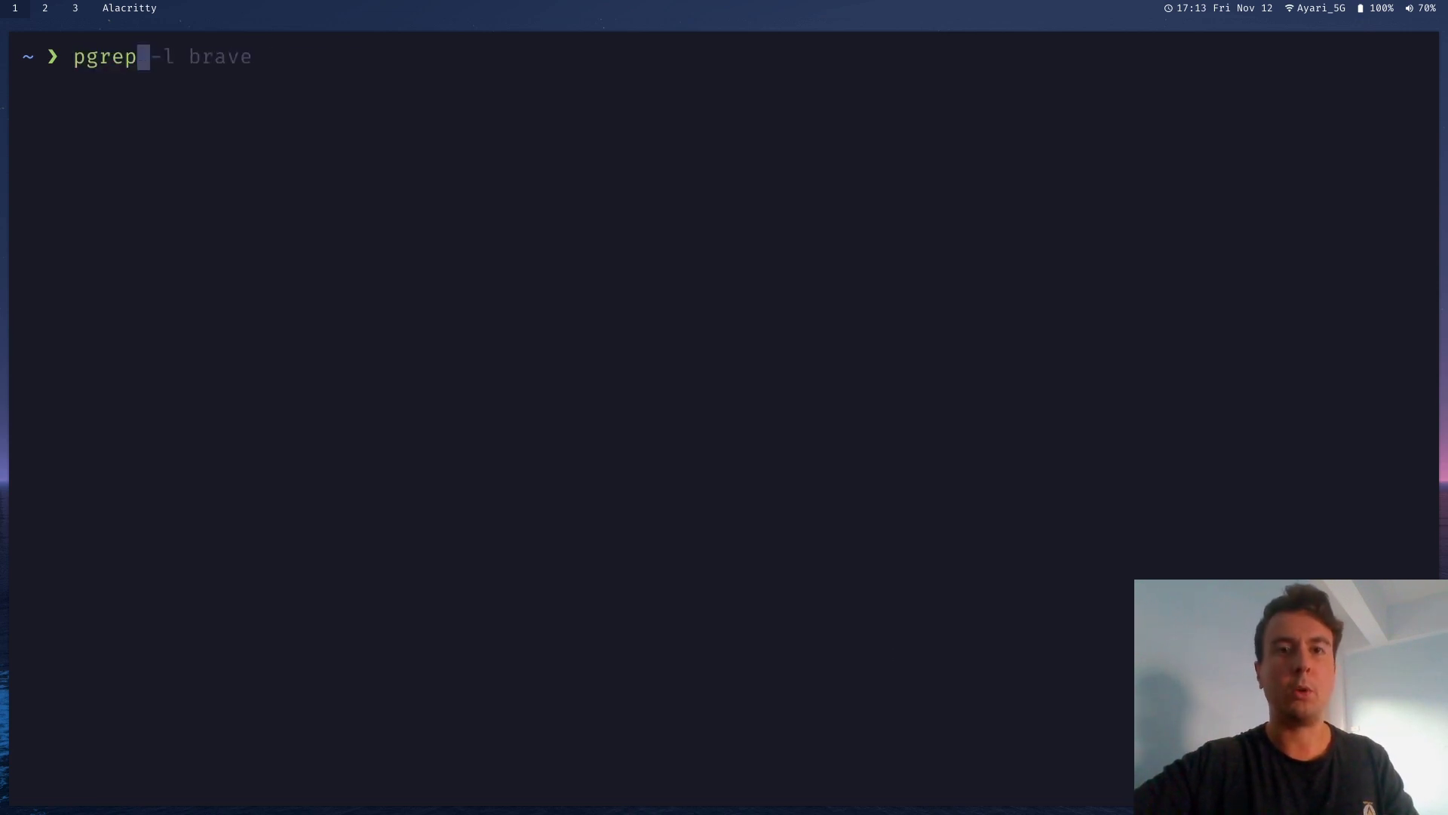
Step: Run pgrep -l redshift to confirm redshift is running as PID 580
text(-l )
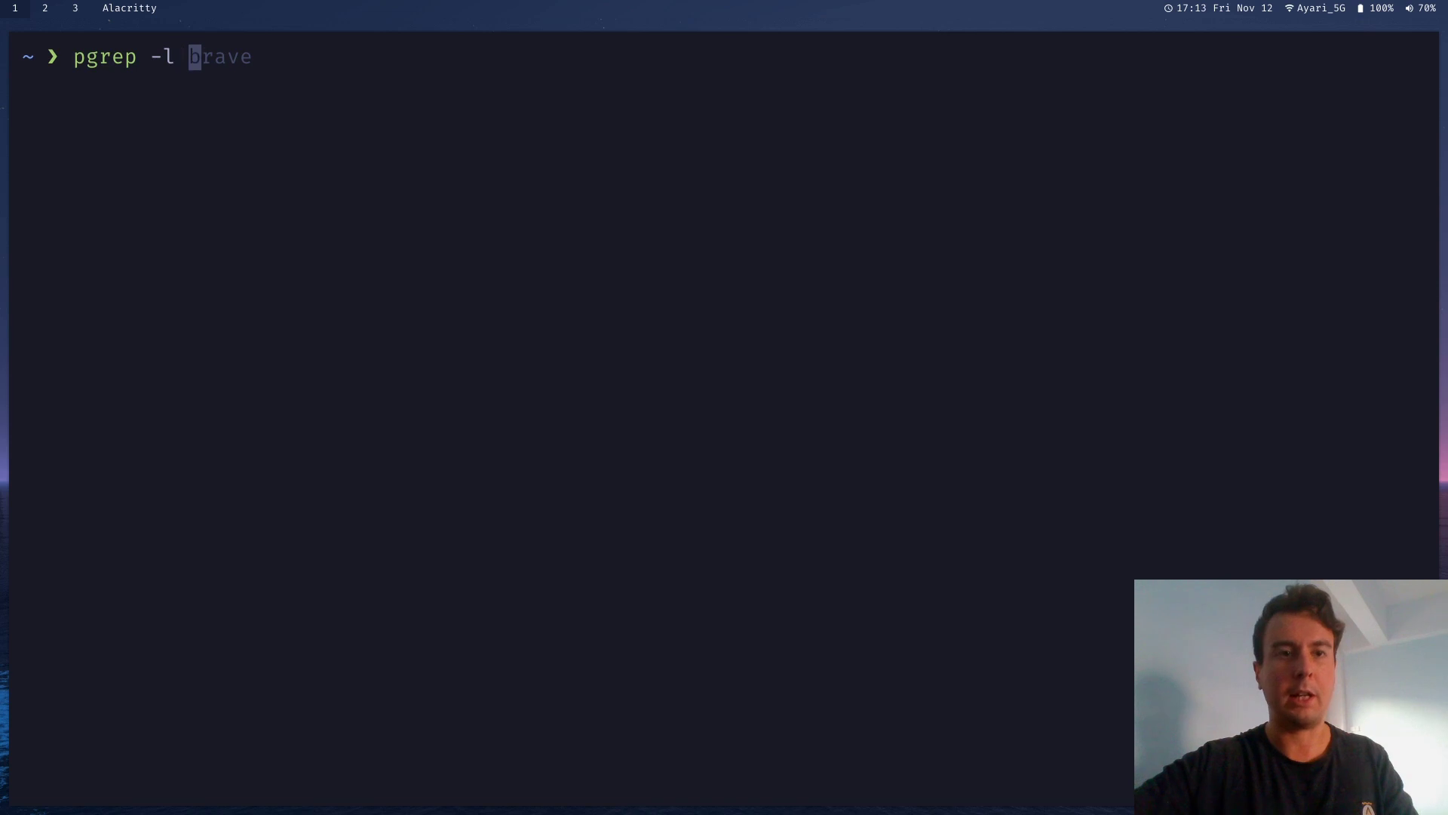
text(redshift)
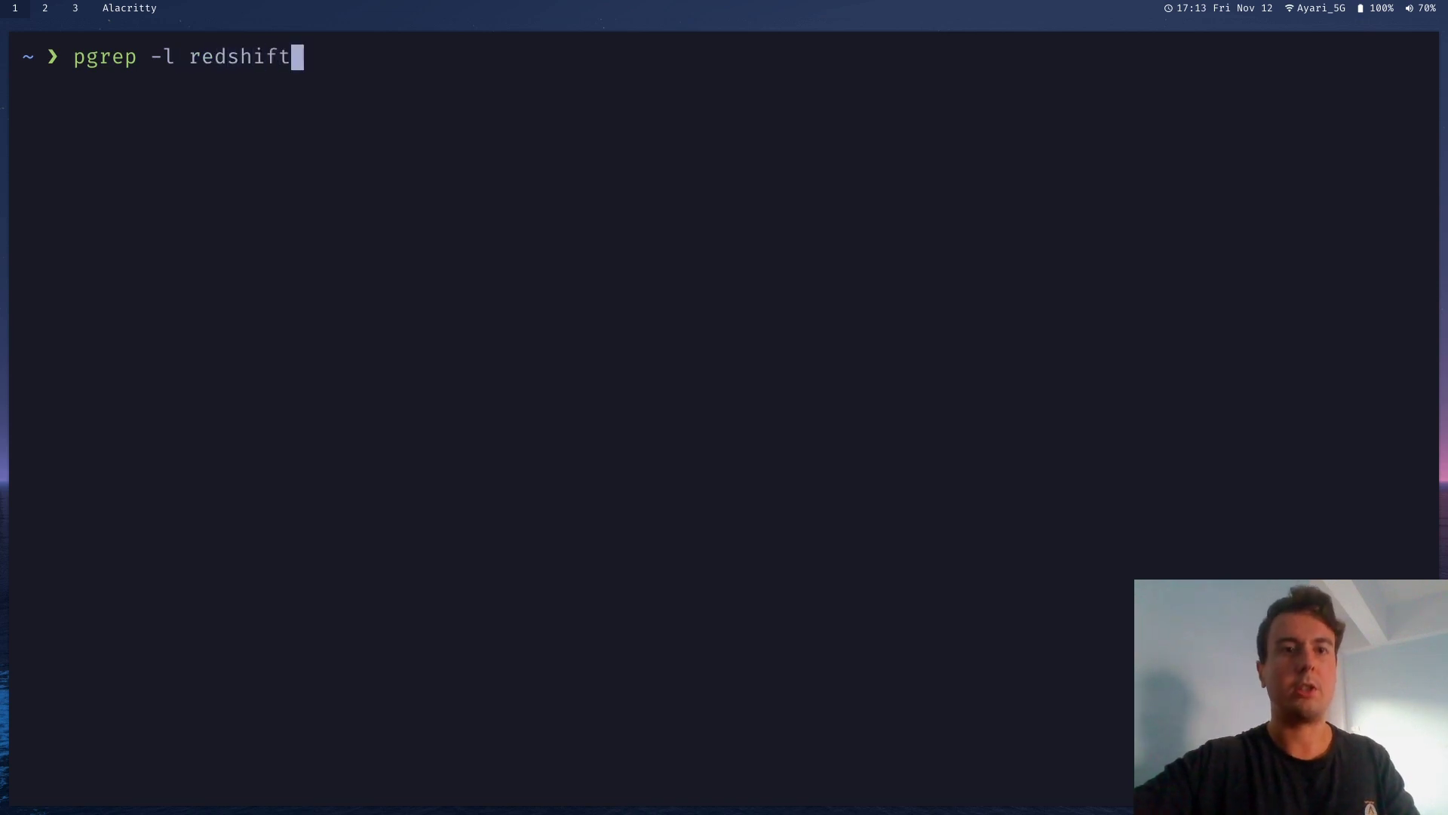
key(Return)
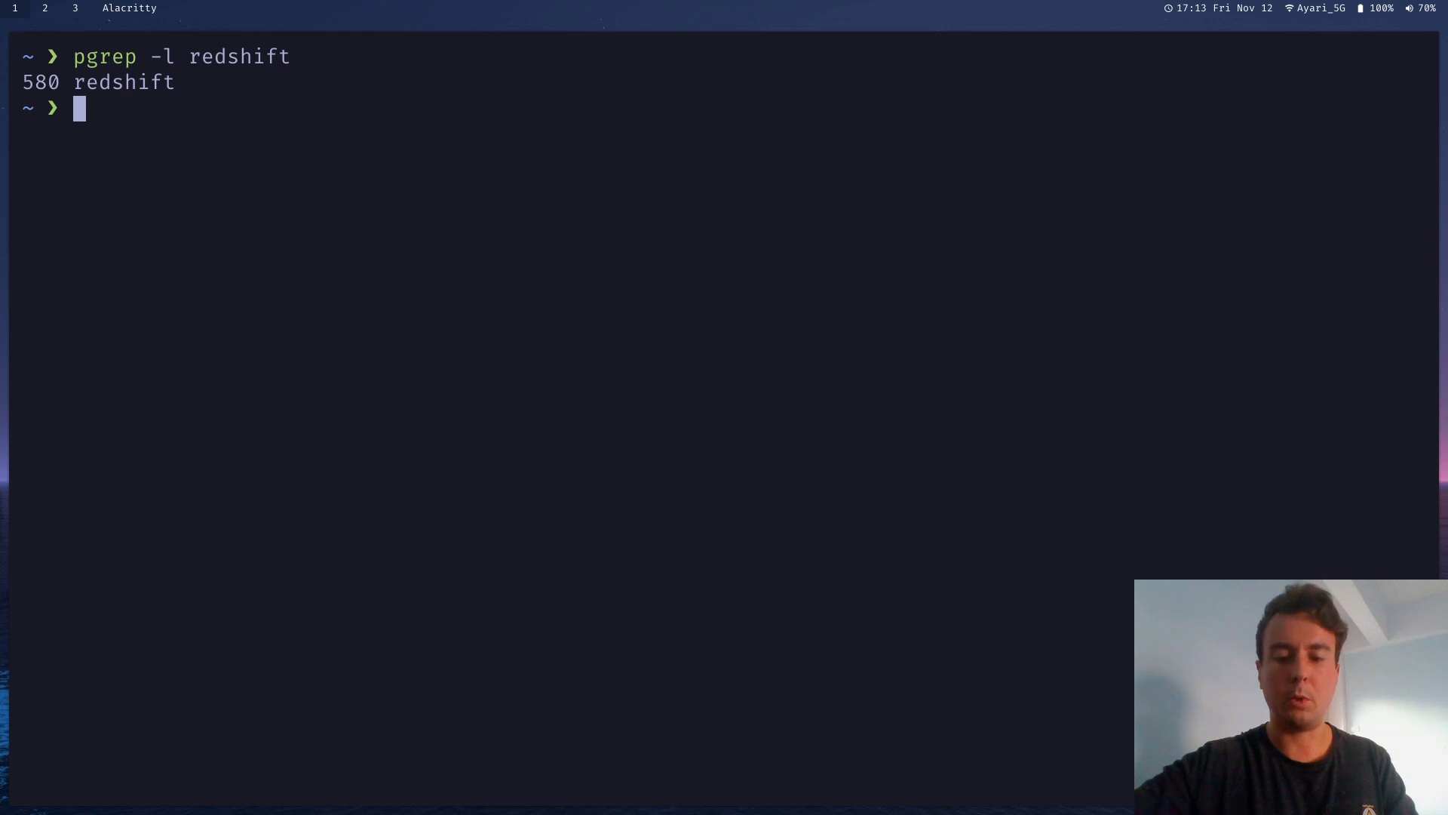
Step: Search the disk for redshift.service with plocate
text(plocate)
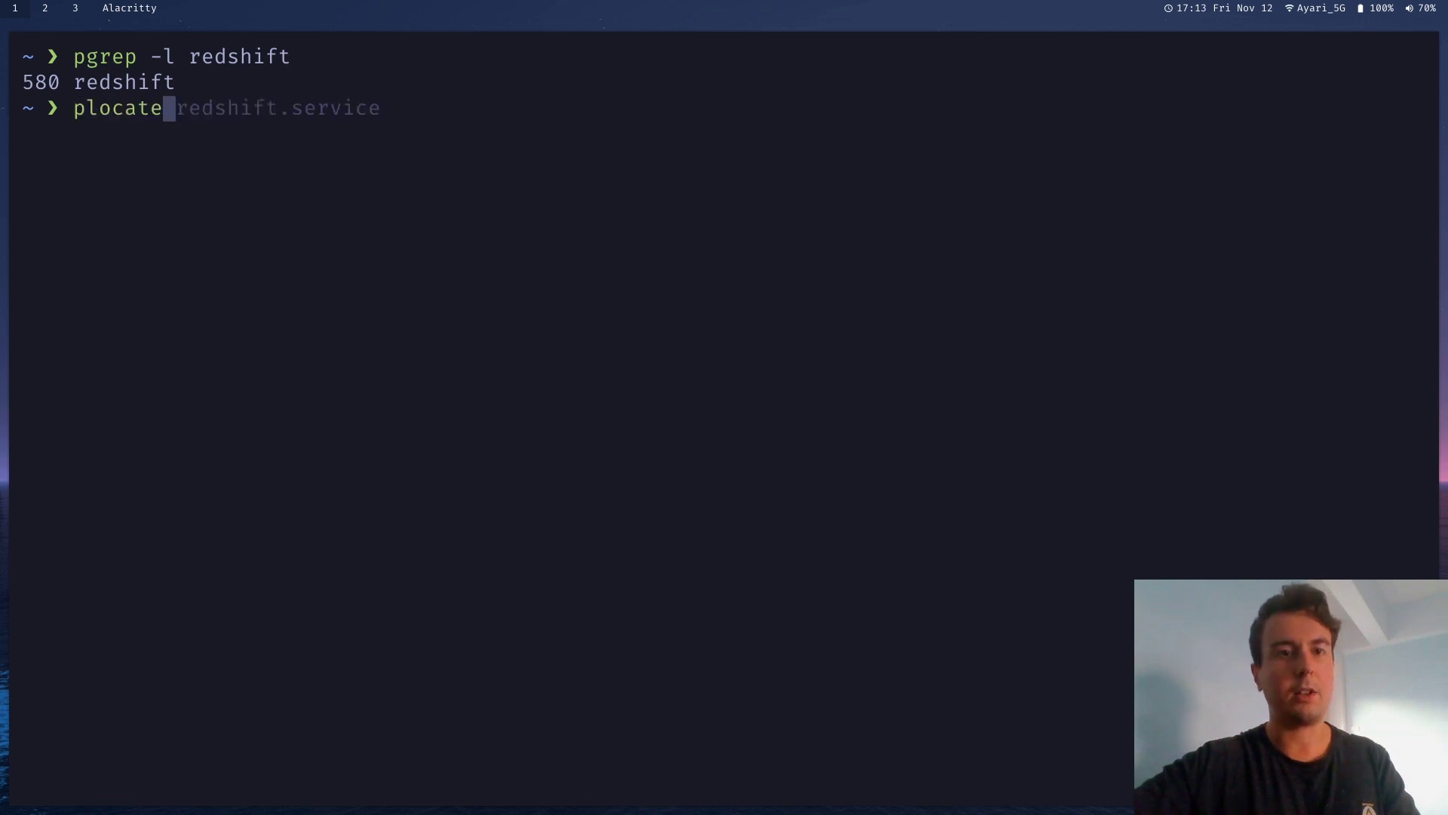
key(Right)
key(Return)
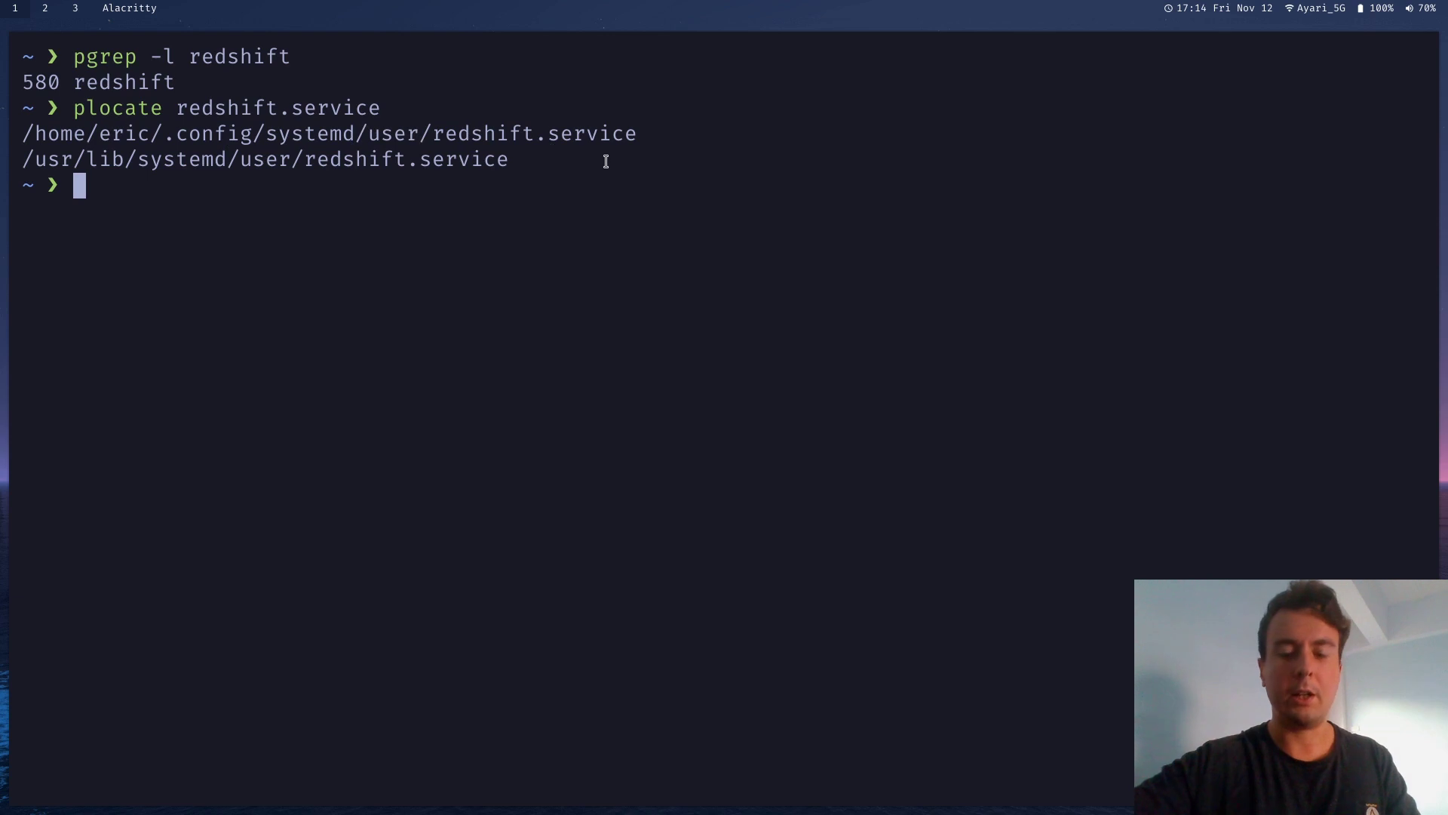
Step: Recall the systemctl --user enable --now command, positioning to replace its service name
text(sy)
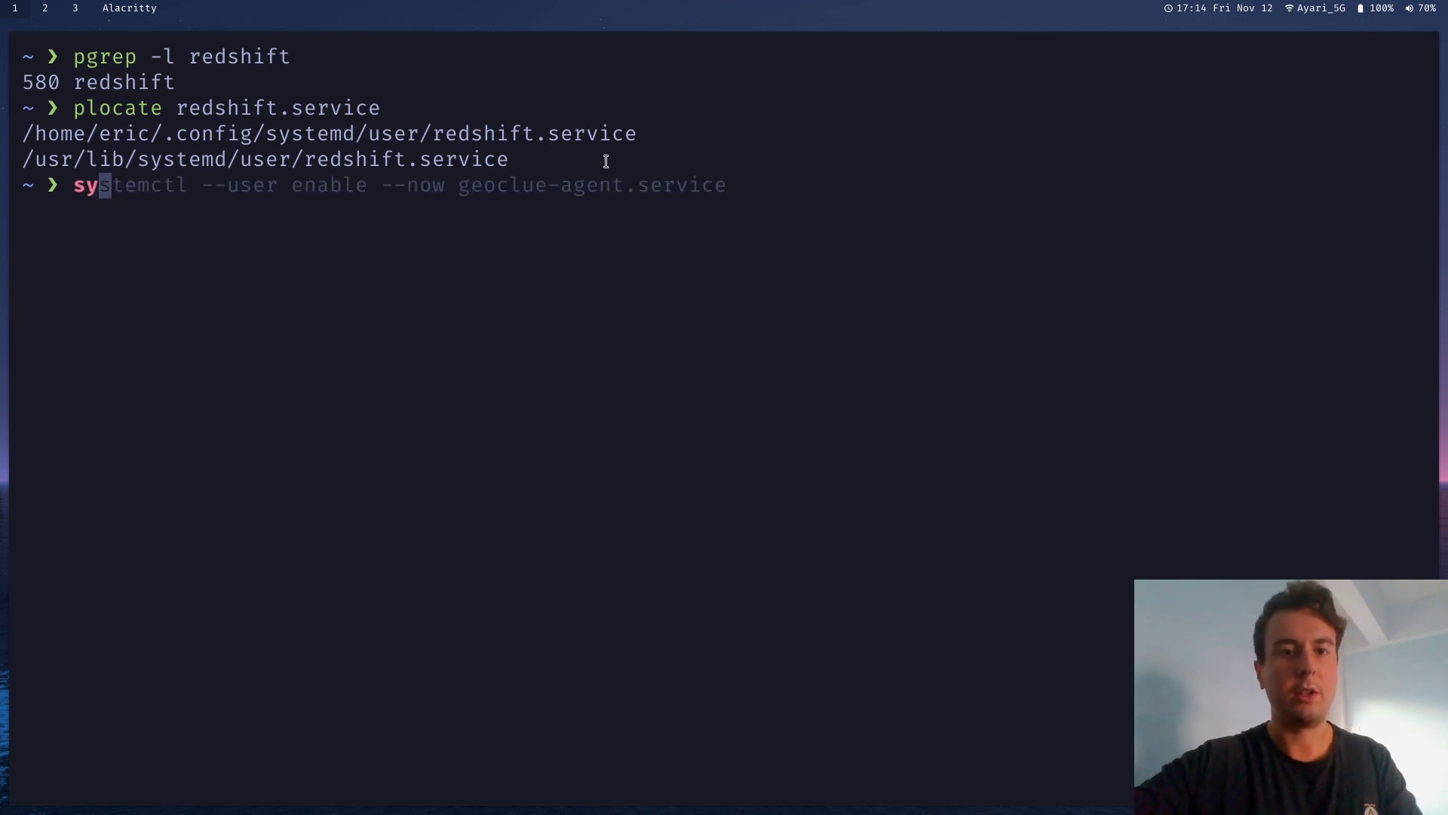
key(Right)
key(Left)
key(Left)
key(Left)
key(Left)
key(Left)
key(Left)
key(Left)
key(Left)
key(Left)
key(Left)
key(Left)
key(Left)
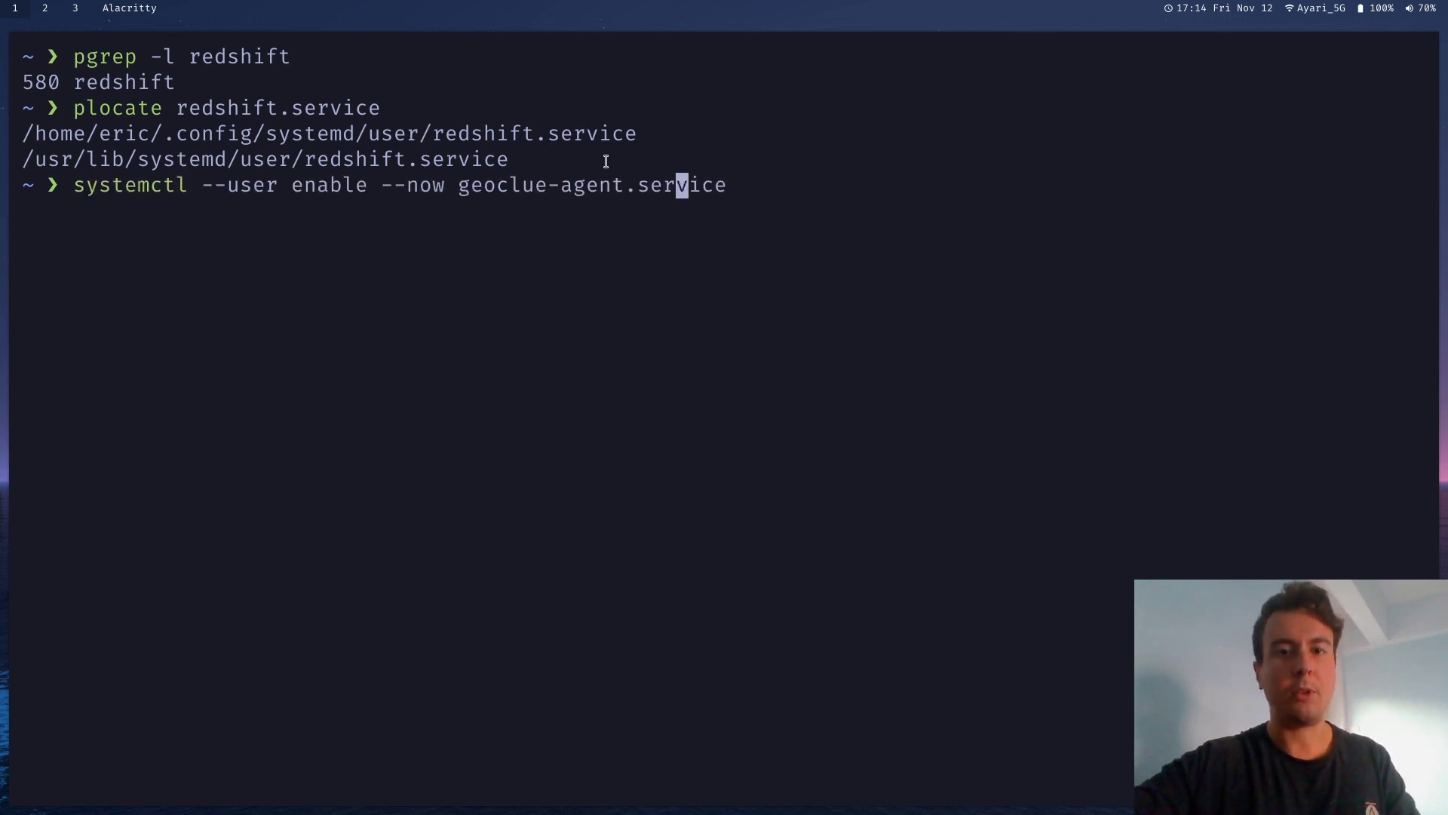
key(Left)
key(Left)
key(Left)
key(Left)
key(Left)
key(Left)
key(Left)
key(Left)
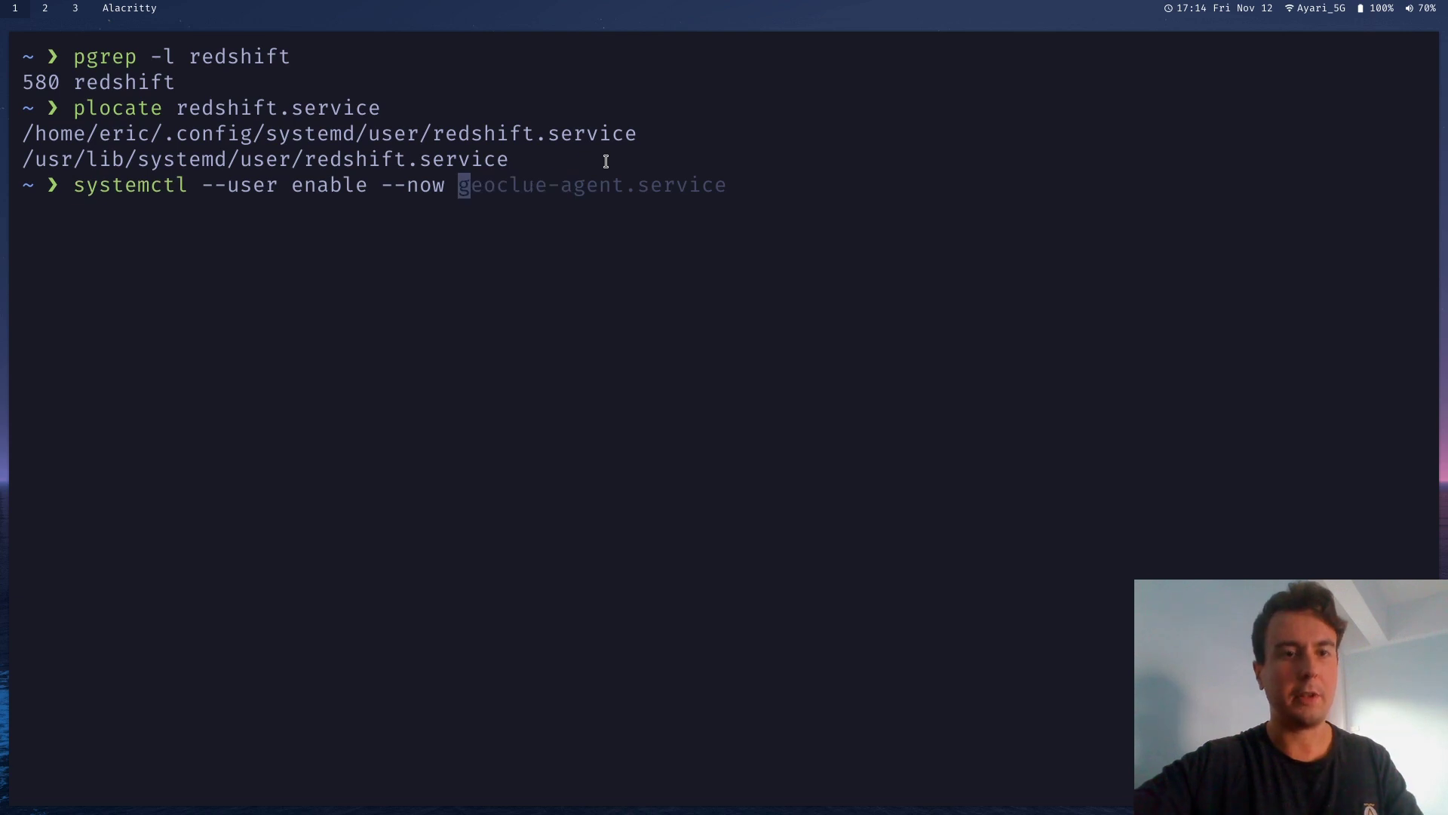
text(red)
key(Right)
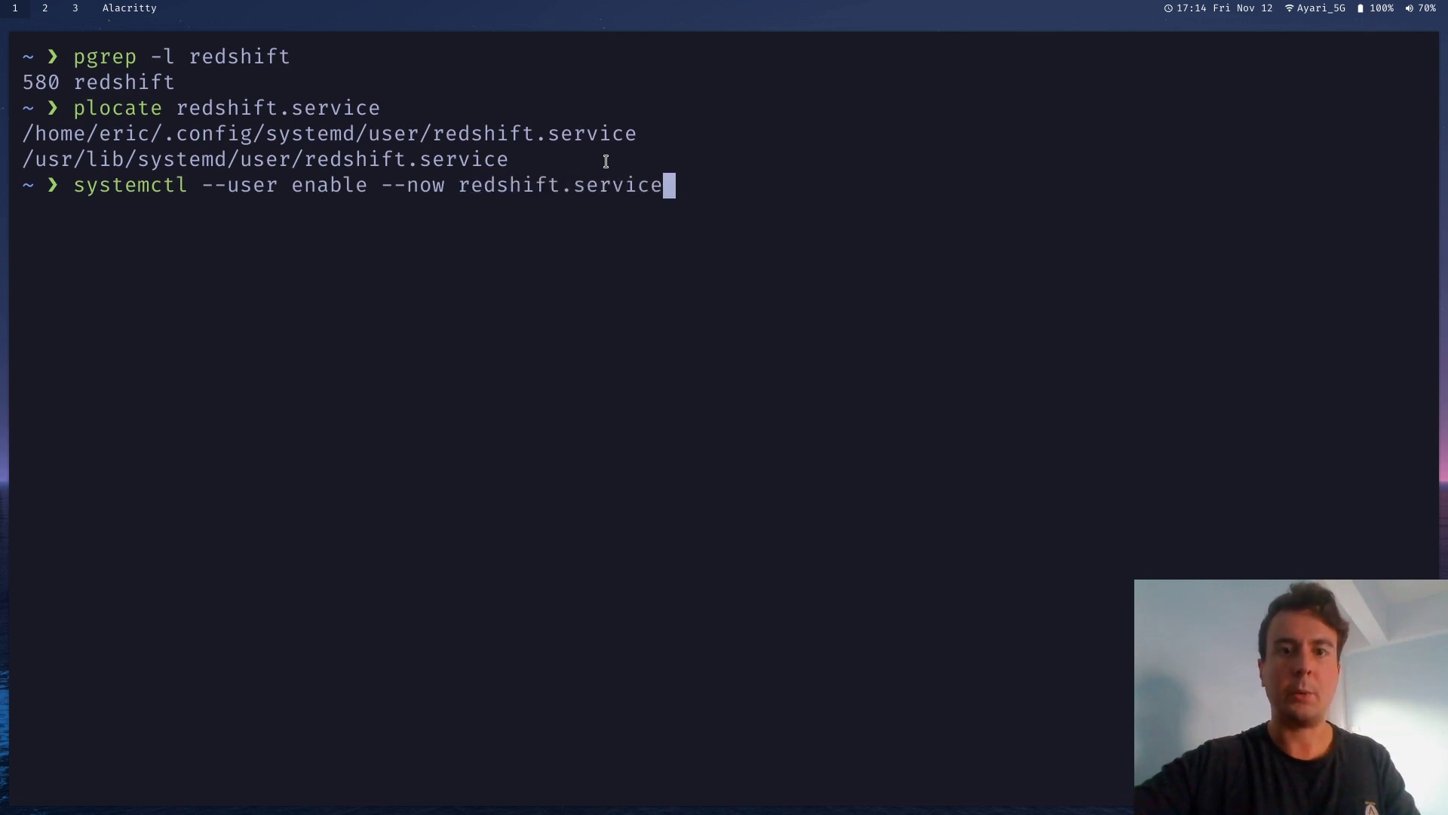